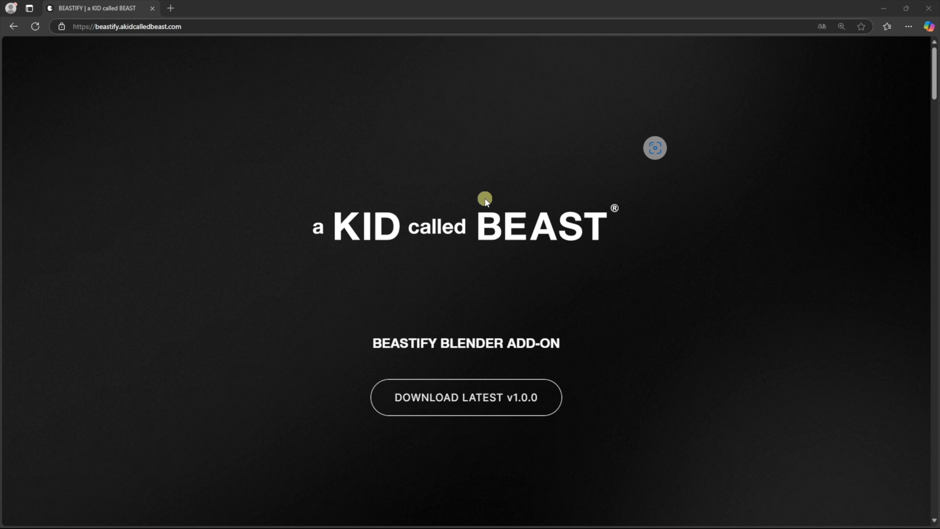
{"action": "left_click", "coordinate": [257, 26]}
{"action": "left_click", "coordinate": [215, 20]}
{"action": "scroll", "coordinate": [563, 317], "scroll_direction": "down", "scroll_amount": 1}
{"action": "scroll", "coordinate": [684, 204], "scroll_direction": "up", "scroll_amount": 1}
{"action": "key", "text": "alt+Tab"}
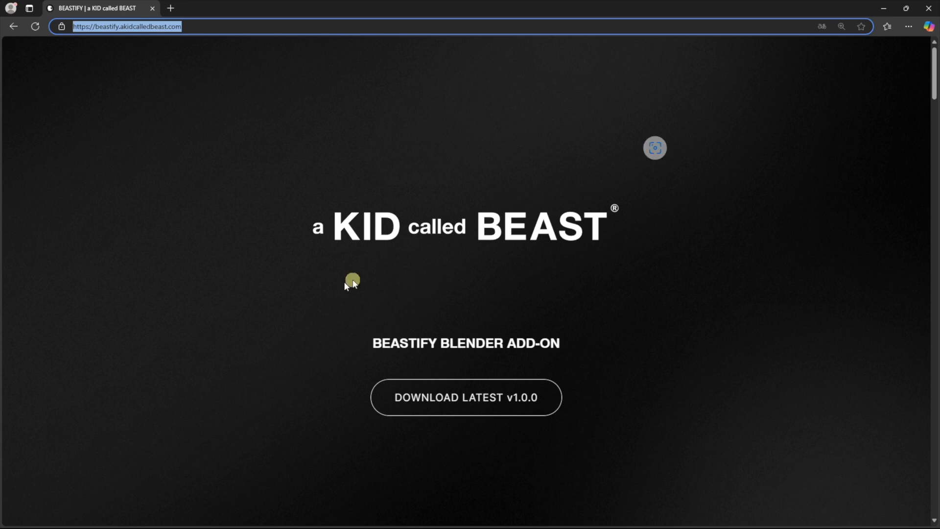
Read the BEASTIFY page's dependencies and its install, updating and removing instructions
{"action": "scroll", "coordinate": [460, 342], "scroll_direction": "down", "scroll_amount": 7}
{"action": "scroll", "coordinate": [472, 221], "scroll_direction": "down", "scroll_amount": 10}
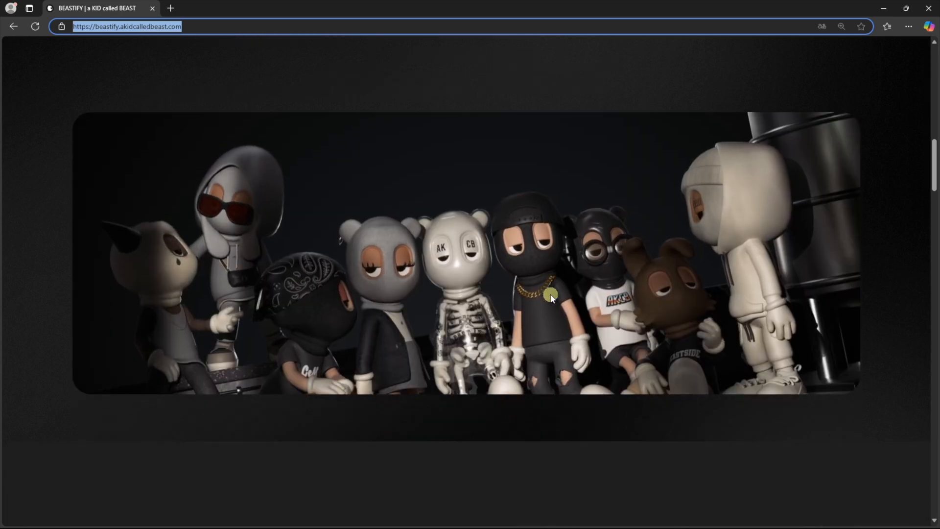
{"action": "scroll", "coordinate": [473, 302], "scroll_direction": "down", "scroll_amount": 6}
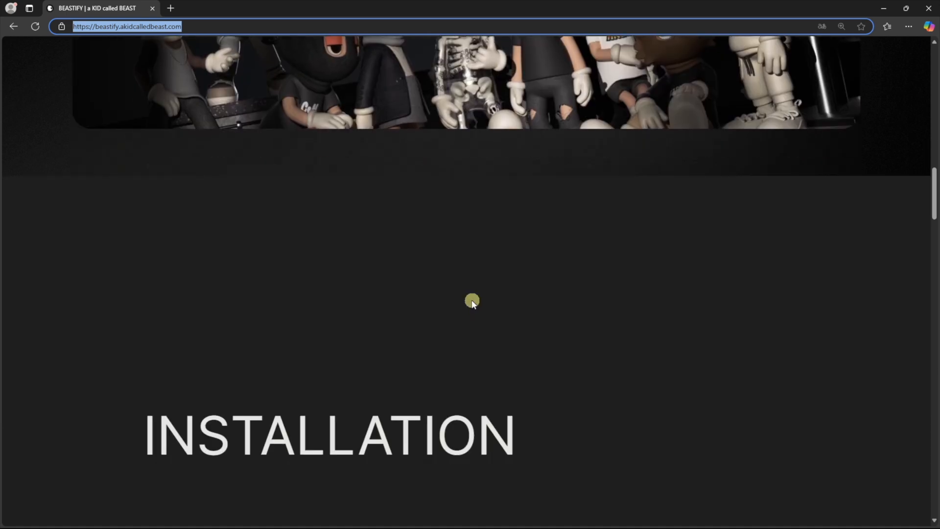
{"action": "scroll", "coordinate": [473, 302], "scroll_direction": "down", "scroll_amount": 6}
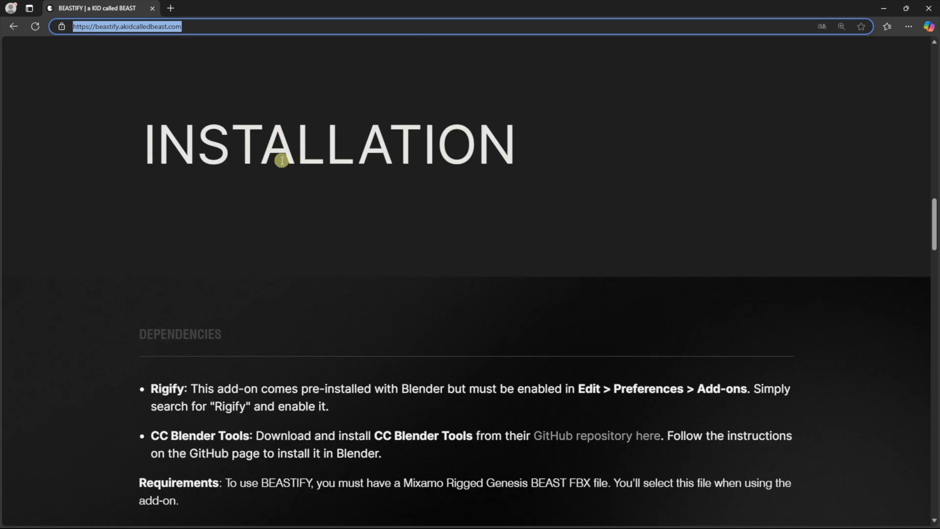
{"action": "scroll", "coordinate": [352, 210], "scroll_direction": "down", "scroll_amount": 4}
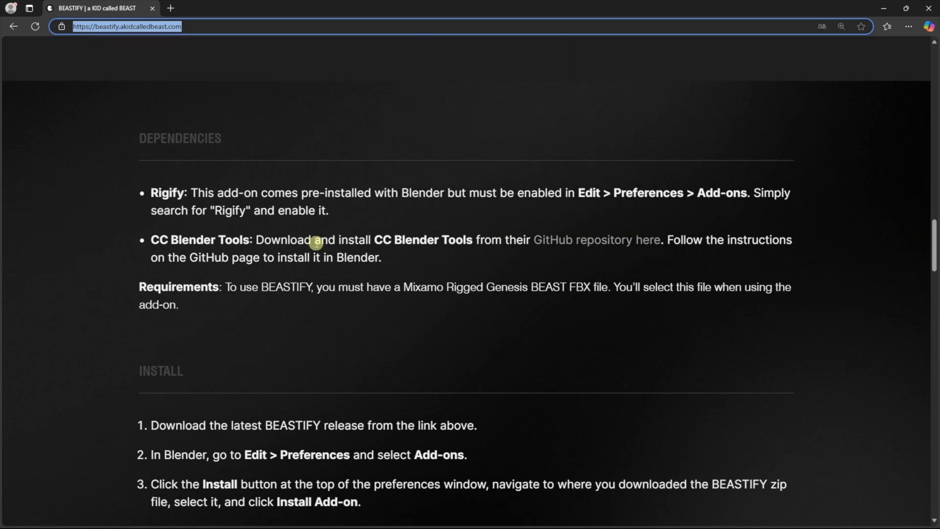
{"action": "scroll", "coordinate": [218, 279], "scroll_direction": "down", "scroll_amount": 3}
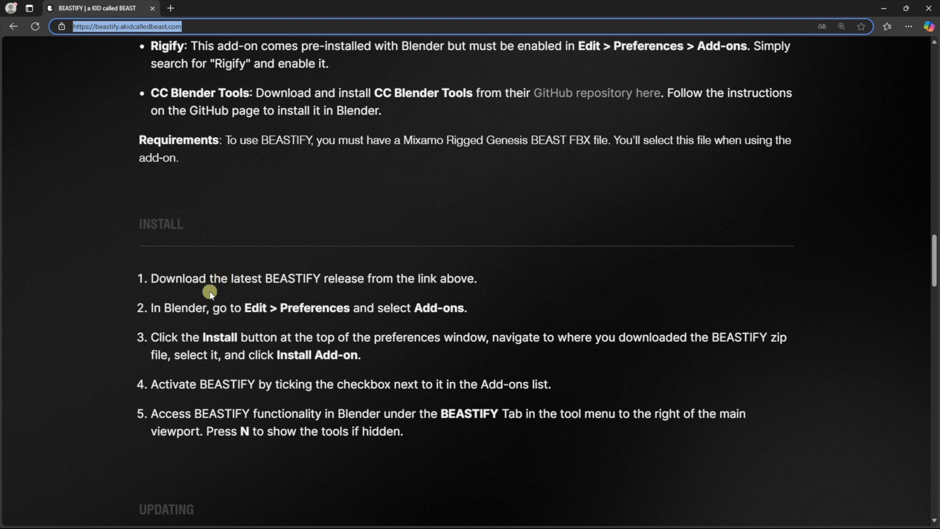
{"action": "scroll", "coordinate": [490, 317], "scroll_direction": "down", "scroll_amount": 2}
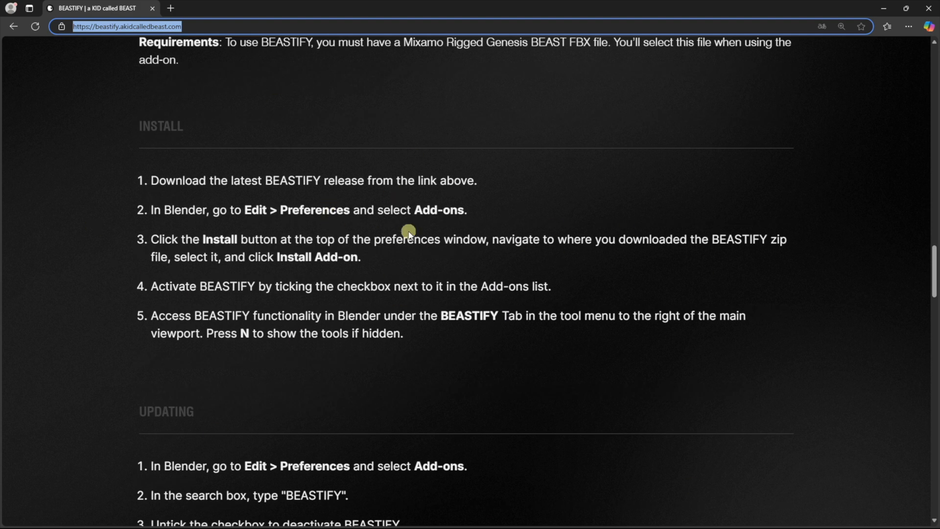
{"action": "scroll", "coordinate": [388, 237], "scroll_direction": "down", "scroll_amount": 4}
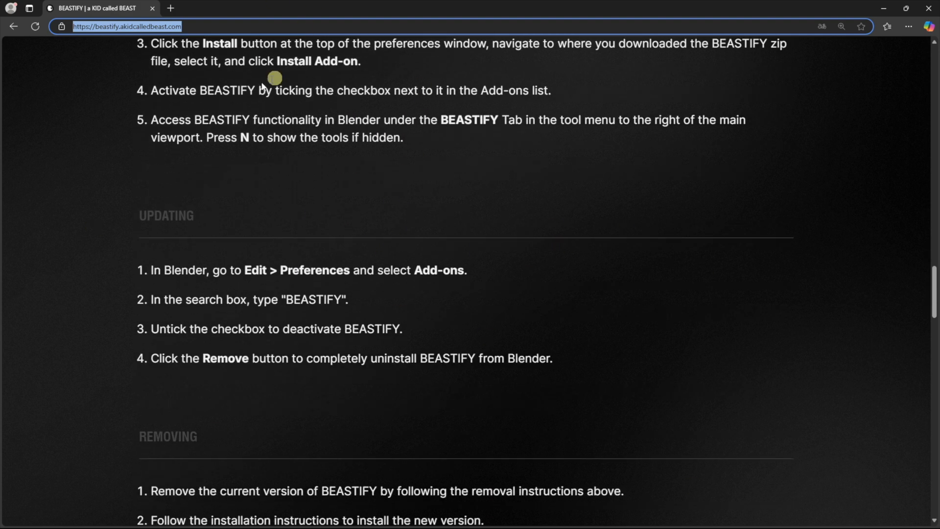
{"action": "scroll", "coordinate": [336, 216], "scroll_direction": "down", "scroll_amount": 1}
{"action": "scroll", "coordinate": [364, 217], "scroll_direction": "down", "scroll_amount": 4}
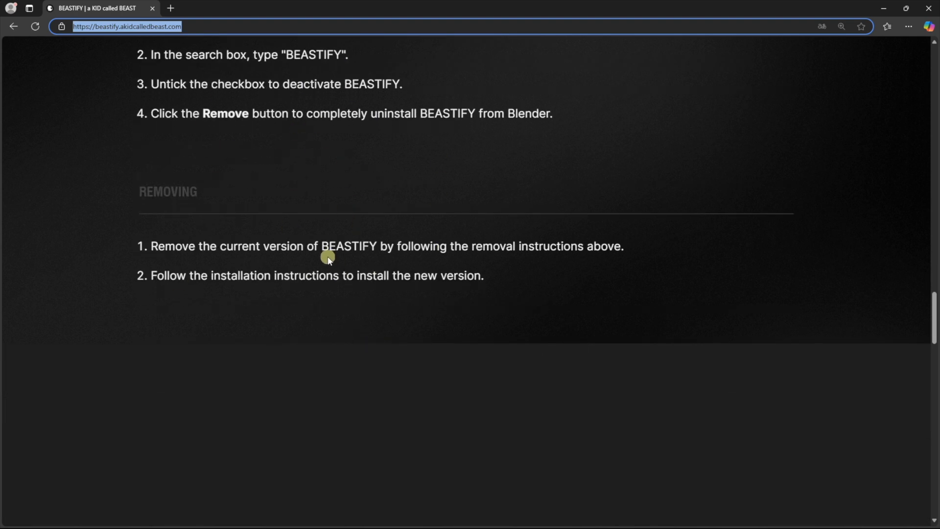
{"action": "scroll", "coordinate": [212, 277], "scroll_direction": "up", "scroll_amount": 2}
Examine the What to Expect section, the sample .blend animations and the version history on the BEASTIFY page
{"action": "scroll", "coordinate": [419, 289], "scroll_direction": "down", "scroll_amount": 14}
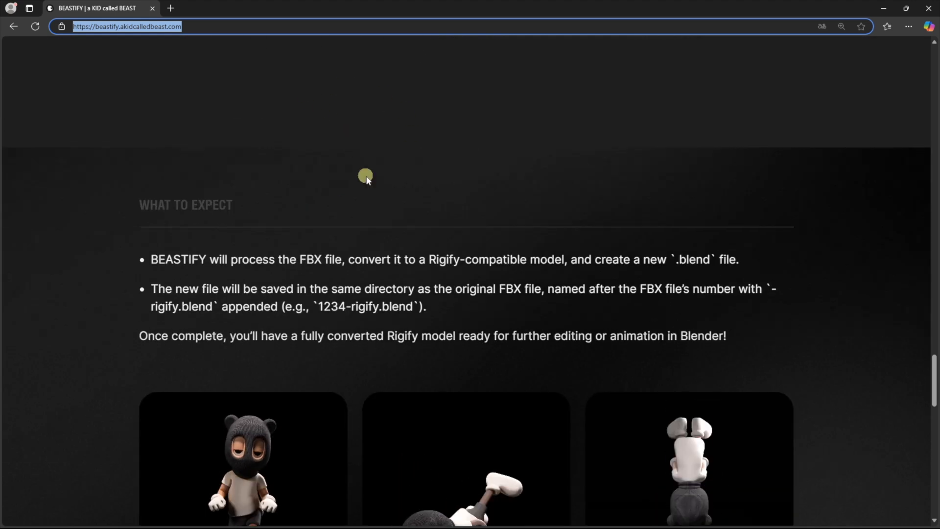
{"action": "scroll", "coordinate": [367, 178], "scroll_direction": "up", "scroll_amount": 2}
{"action": "scroll", "coordinate": [397, 206], "scroll_direction": "down", "scroll_amount": 5}
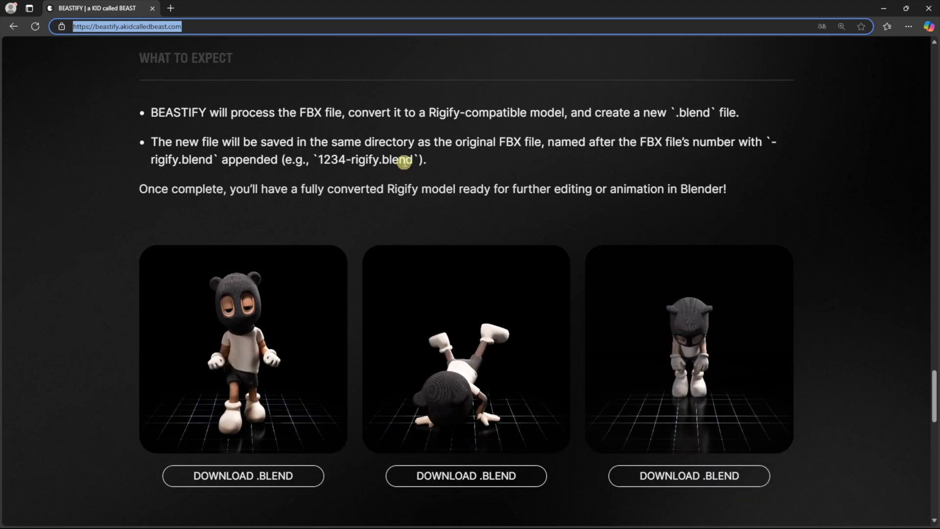
{"action": "scroll", "coordinate": [417, 173], "scroll_direction": "down", "scroll_amount": 1}
{"action": "scroll", "coordinate": [417, 172], "scroll_direction": "down", "scroll_amount": 2}
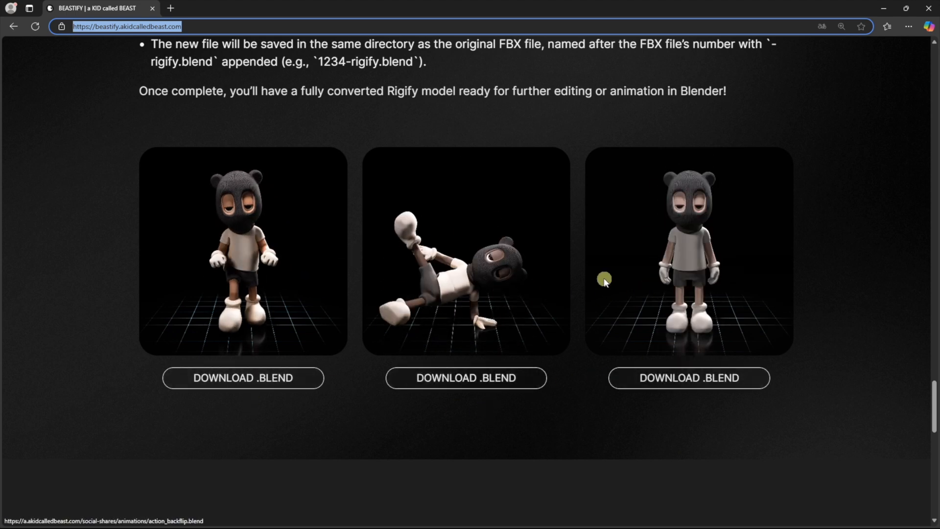
{"action": "scroll", "coordinate": [583, 266], "scroll_direction": "down", "scroll_amount": 12}
{"action": "scroll", "coordinate": [346, 229], "scroll_direction": "down", "scroll_amount": 6}
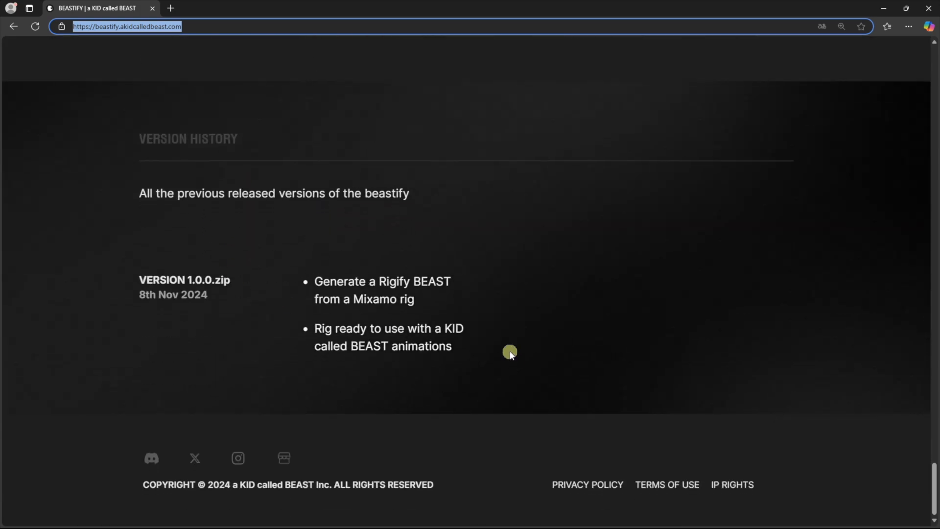
Download the latest v1.0.0 release of the BEASTIFY Blender add-on from the start of the page
{"action": "scroll", "coordinate": [508, 349], "scroll_direction": "up", "scroll_amount": 15}
{"action": "scroll", "coordinate": [508, 345], "scroll_direction": "up", "scroll_amount": 20}
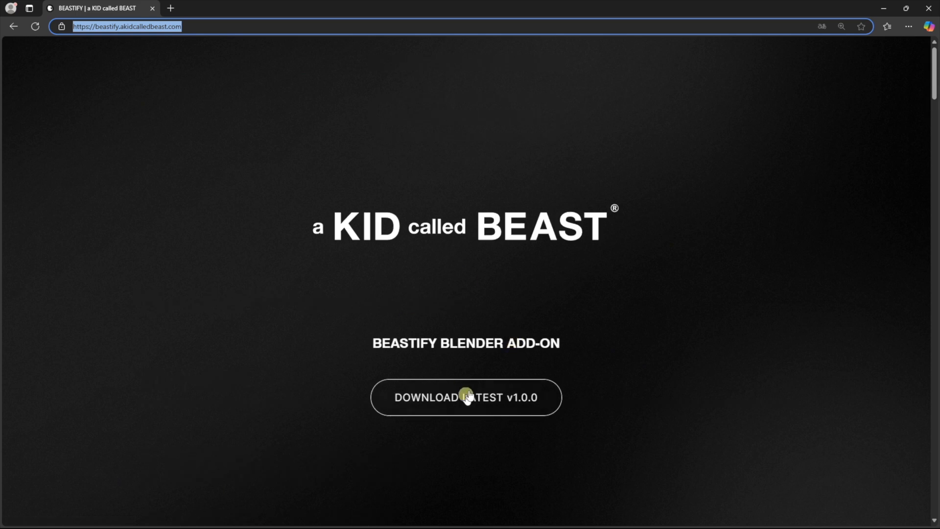
{"action": "left_click", "coordinate": [532, 414]}
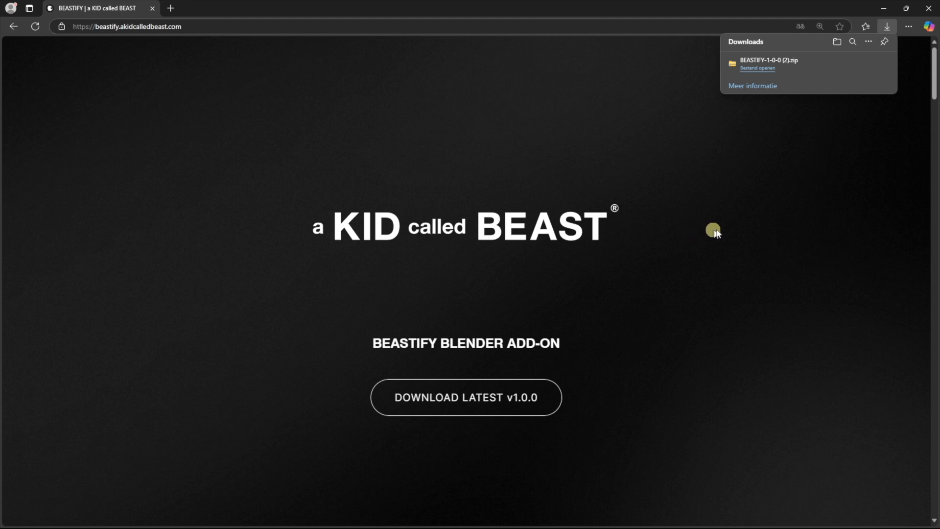
{"action": "mouse_move", "coordinate": [813, 73]}
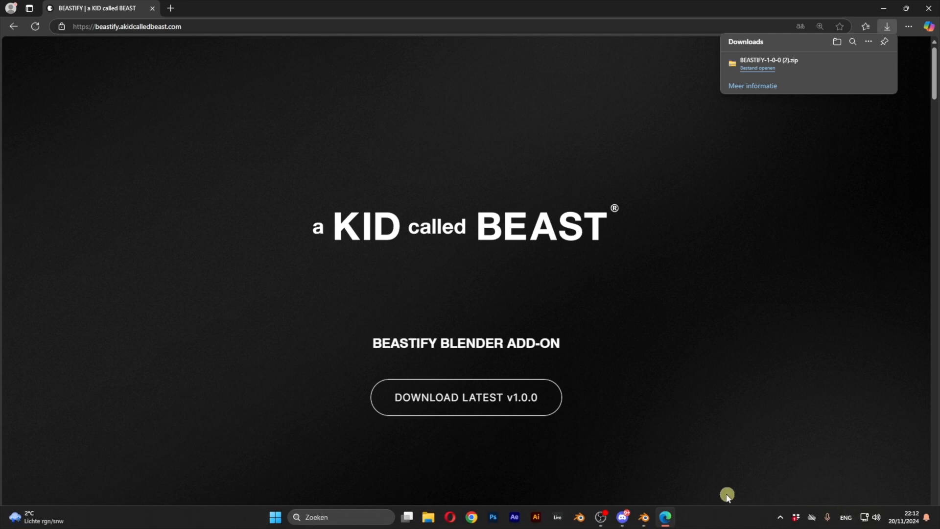
Switch to Blender and open the add-on preferences
{"action": "left_click", "coordinate": [650, 524]}
{"action": "left_click", "coordinate": [659, 300]}
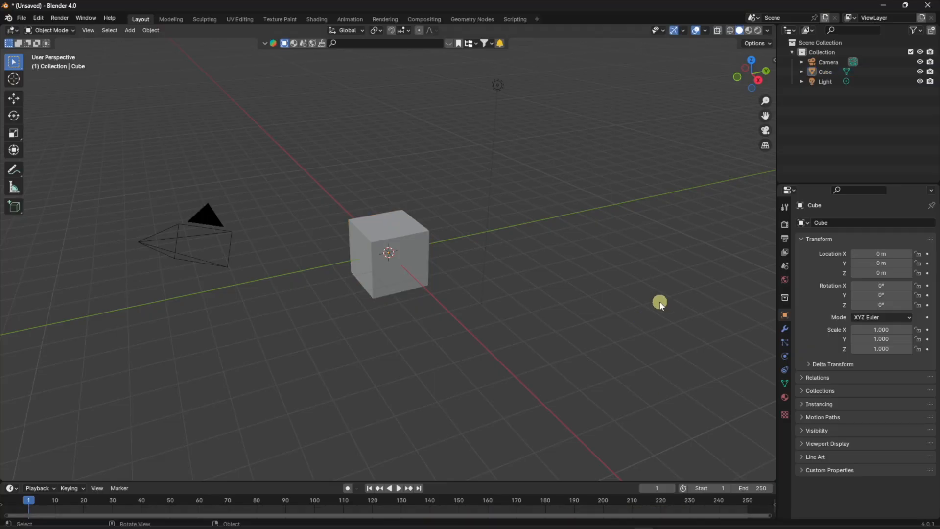
{"action": "middle_click_drag", "start_coordinate": [600, 157], "coordinate": [555, 144]}
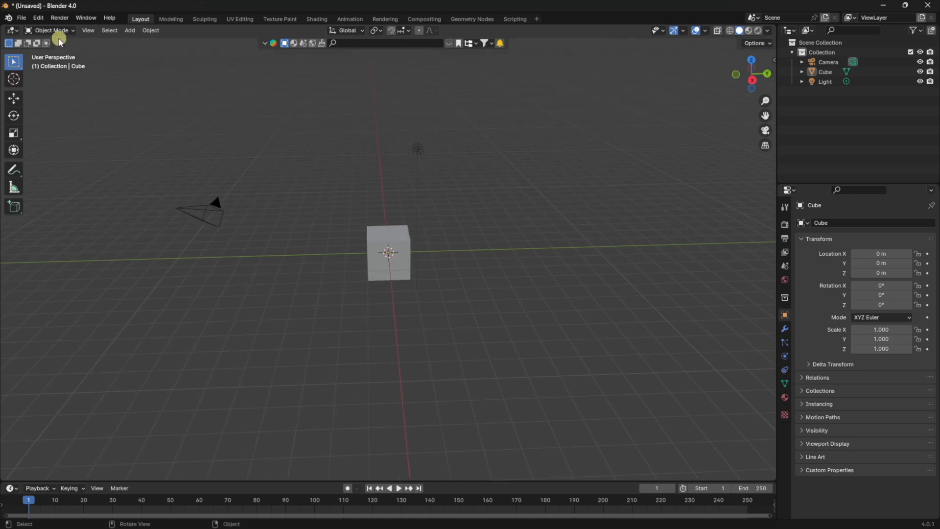
{"action": "left_click", "coordinate": [39, 18]}
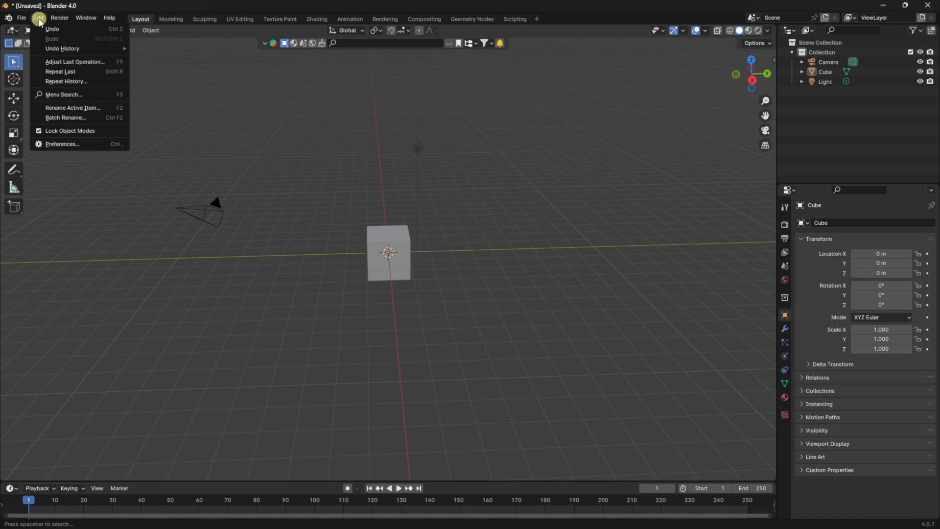
{"action": "left_click", "coordinate": [74, 144]}
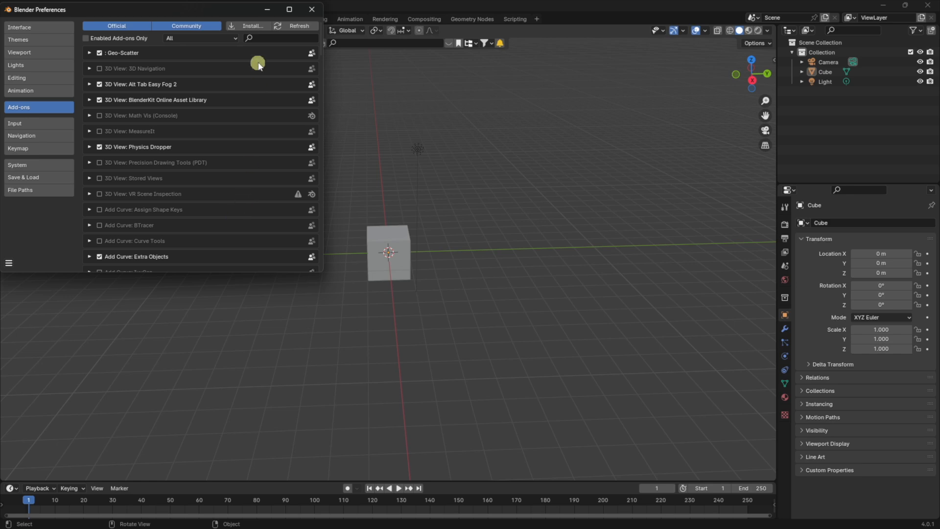
Install the add-on from BEASTIFY-1-0-0 (2).zip in the Downloads folder
{"action": "left_click", "coordinate": [258, 26]}
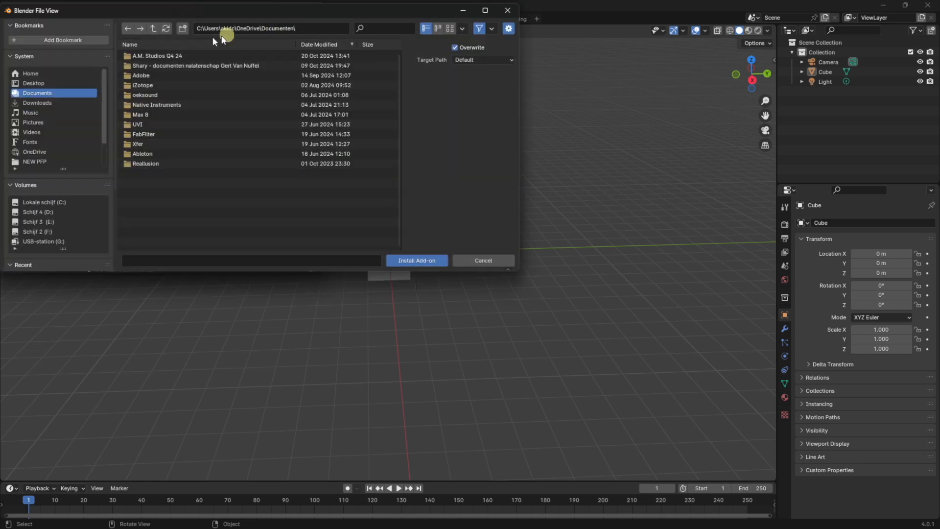
{"action": "left_click", "coordinate": [39, 102]}
{"action": "scroll", "coordinate": [190, 207], "scroll_direction": "down", "scroll_amount": 3}
{"action": "scroll", "coordinate": [190, 207], "scroll_direction": "down", "scroll_amount": 5}
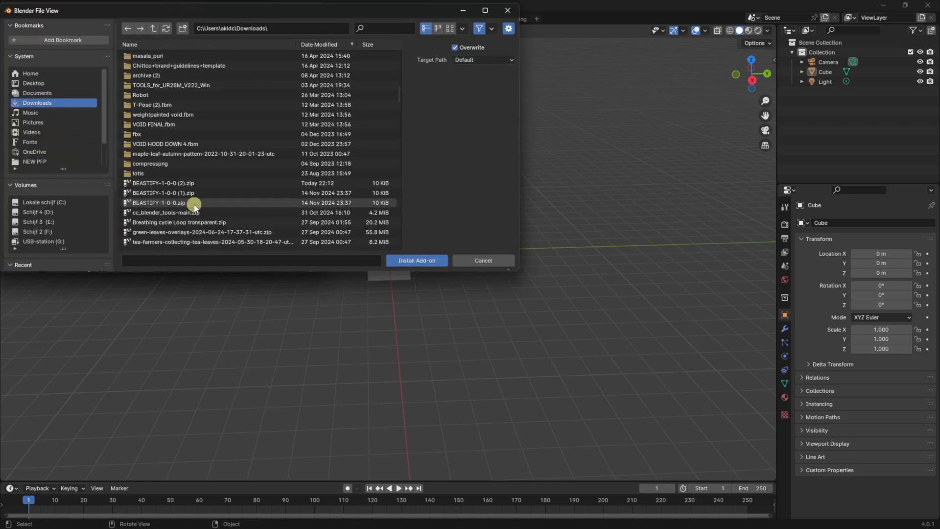
{"action": "left_click", "coordinate": [203, 184]}
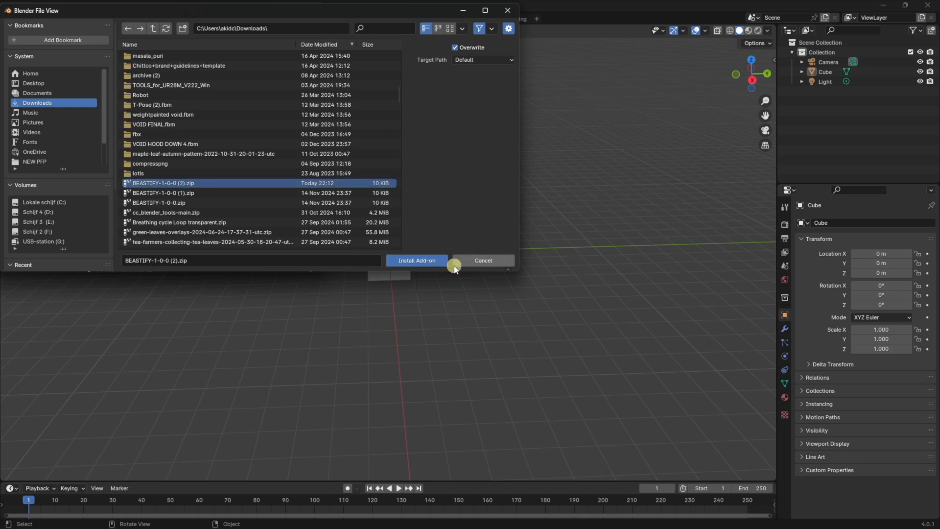
{"action": "left_click", "coordinate": [434, 260]}
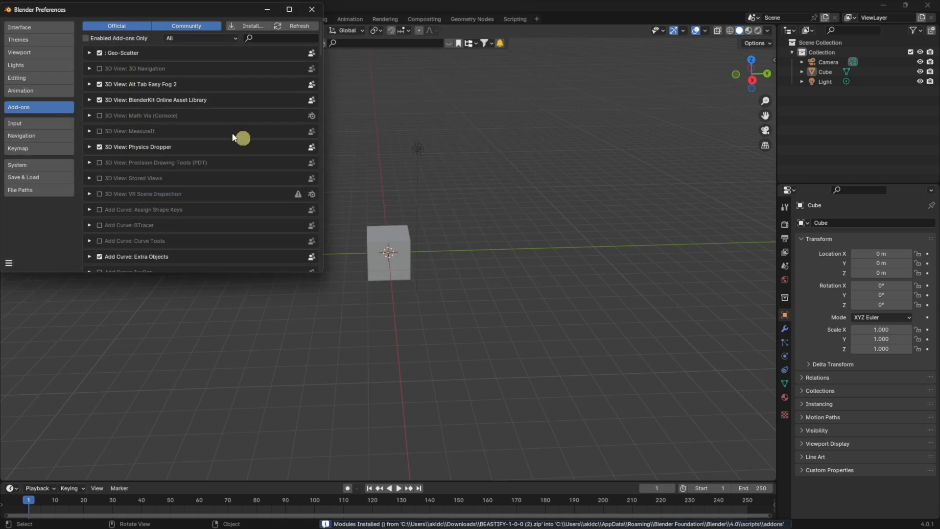
Search the add-ons for "beast", then disable and re-enable Characters: BEASTIFY
{"action": "left_click", "coordinate": [284, 39]}
{"action": "type", "text": "beast"}
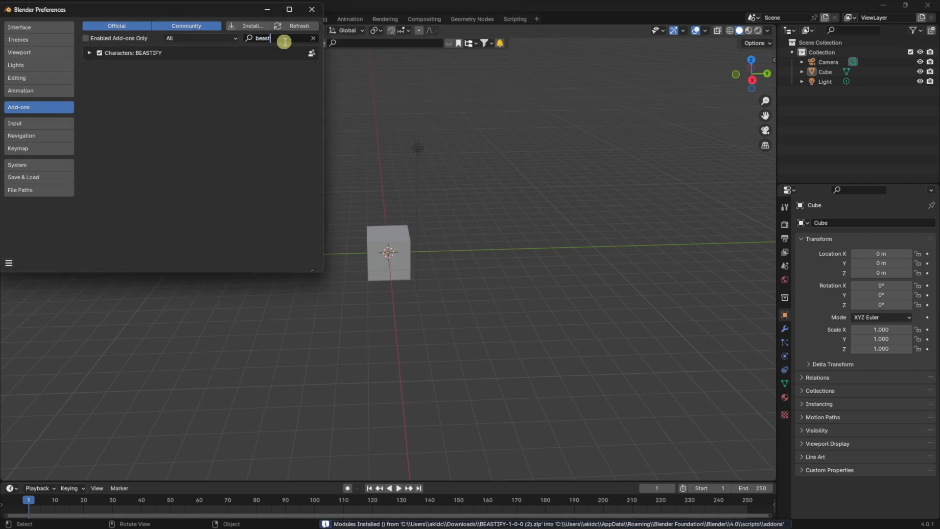
{"action": "key", "text": "Return"}
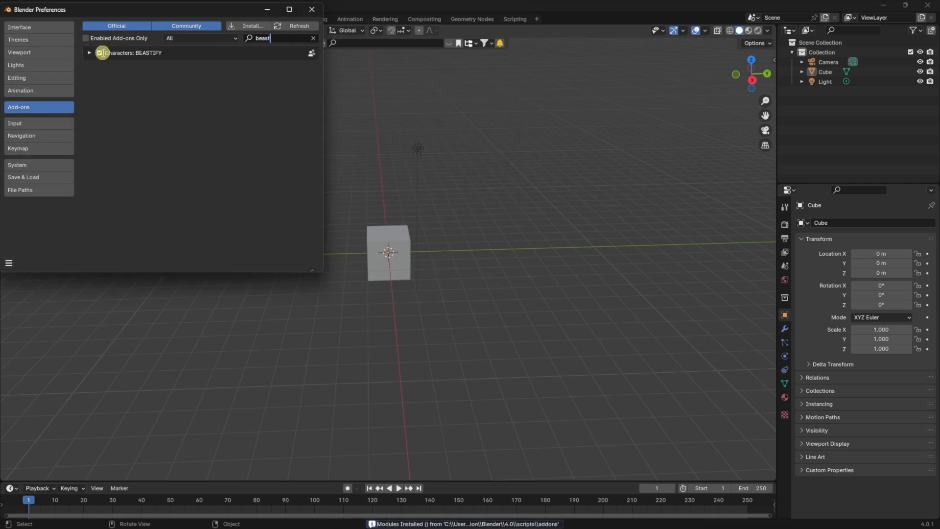
{"action": "left_click", "coordinate": [100, 53]}
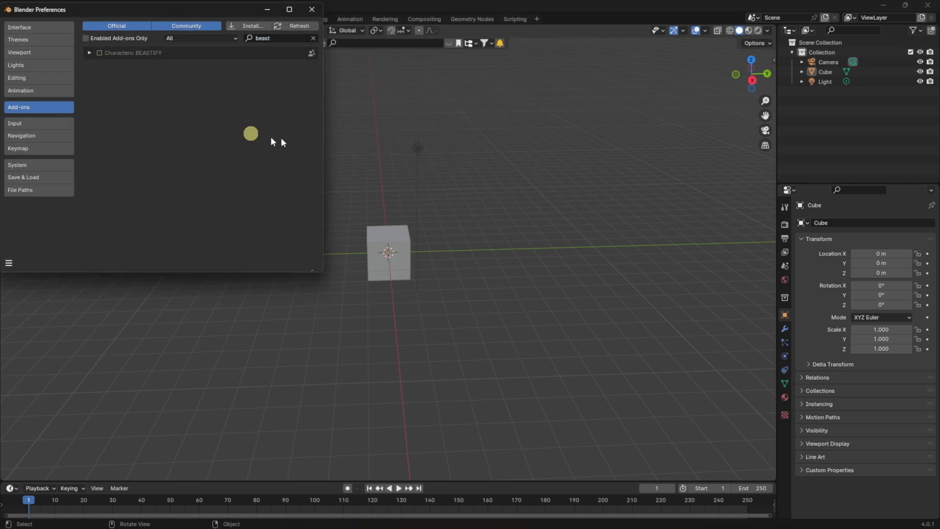
{"action": "left_click", "coordinate": [100, 52]}
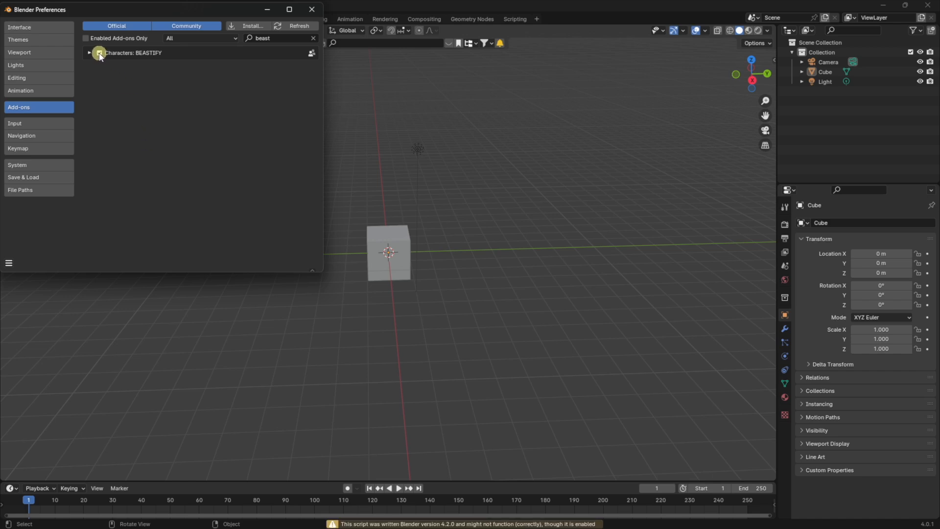
Check the BEASTIFY add-on's details and required add-ons, and close the preferences
{"action": "left_click", "coordinate": [89, 52]}
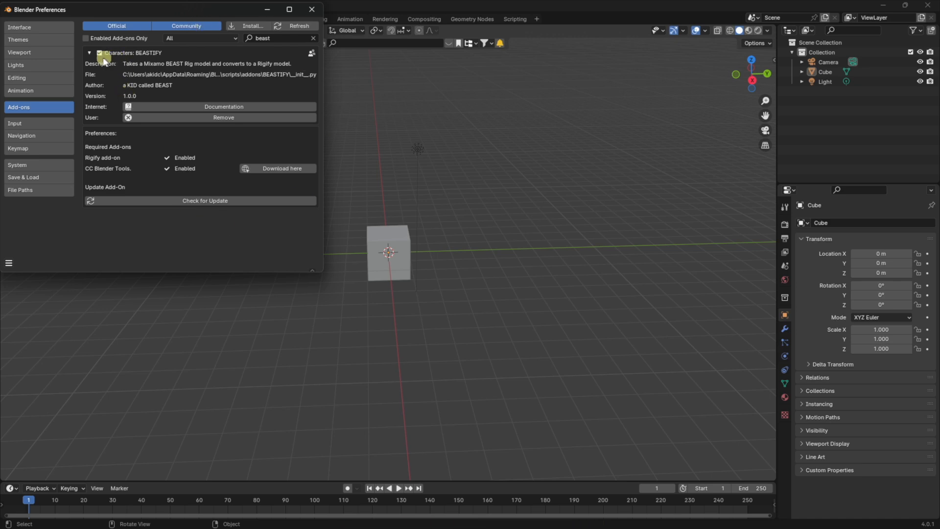
{"action": "left_click", "coordinate": [89, 53]}
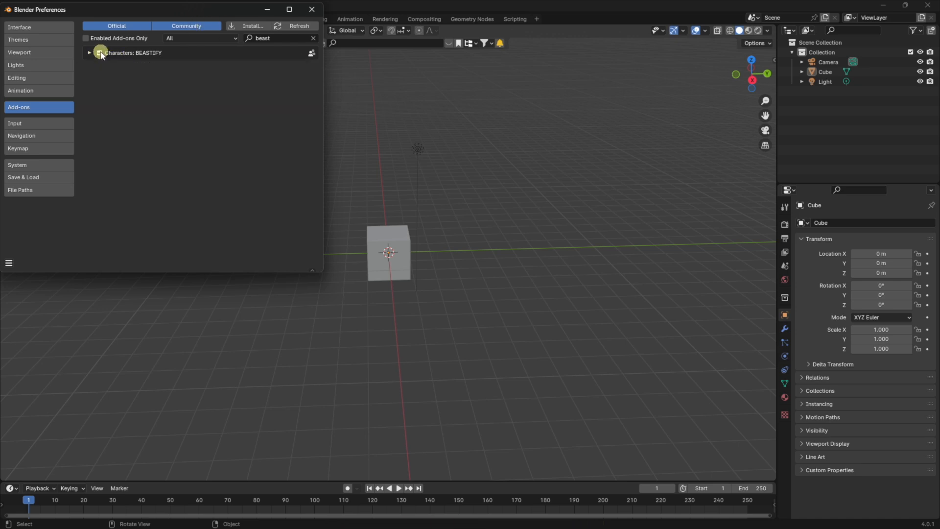
{"action": "left_click", "coordinate": [313, 9]}
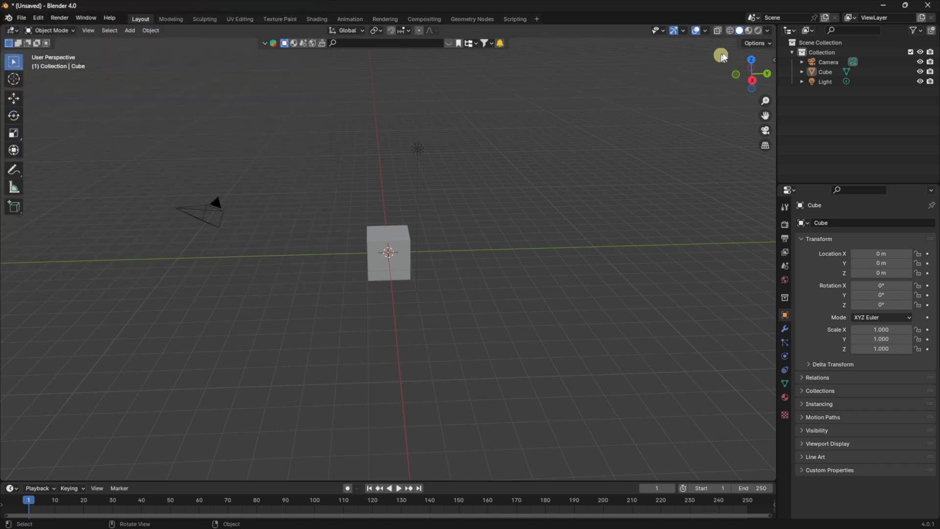
Show the BEASTIFY tools in the 3D viewport's sidebar
{"action": "left_click", "coordinate": [773, 59]}
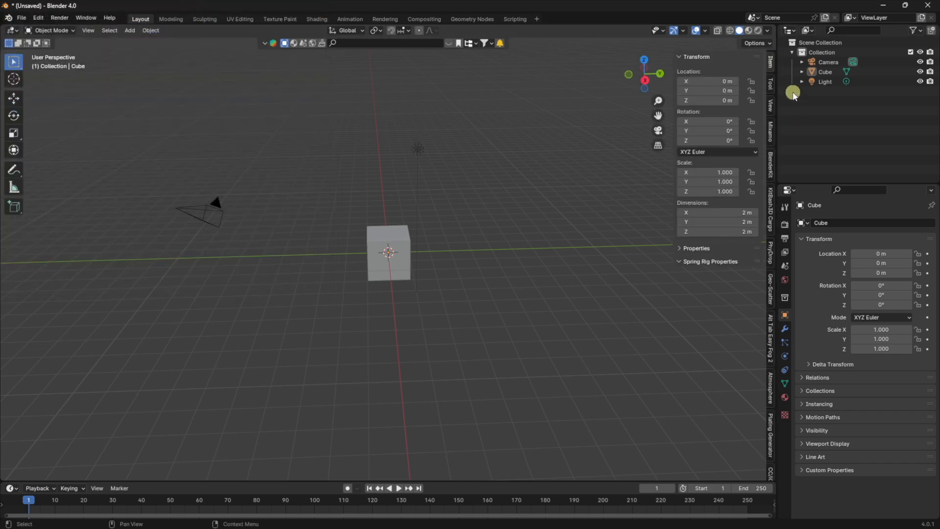
{"action": "scroll", "coordinate": [772, 172], "scroll_direction": "down", "scroll_amount": 6}
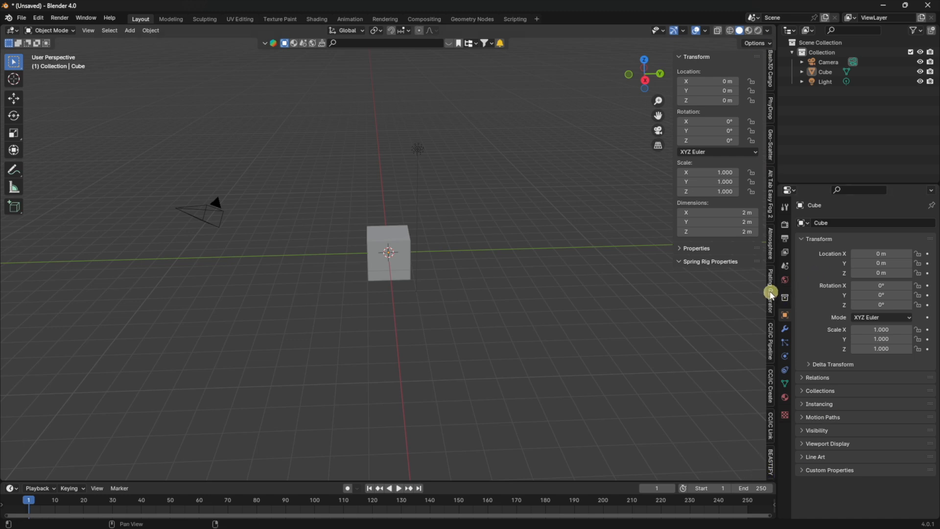
{"action": "left_click", "coordinate": [771, 463]}
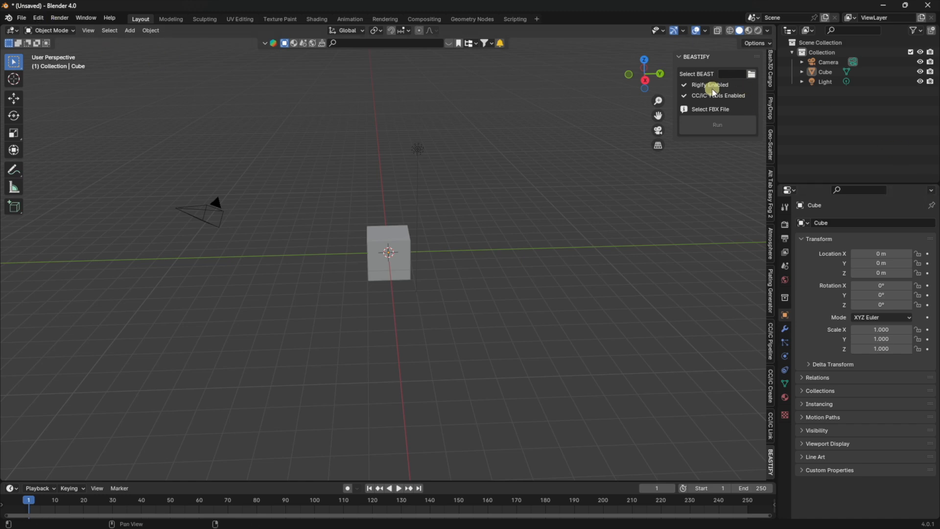
Search the add-on preferences for "rigify" and check that Rigging: Rigify is enabled
{"action": "left_click", "coordinate": [38, 17]}
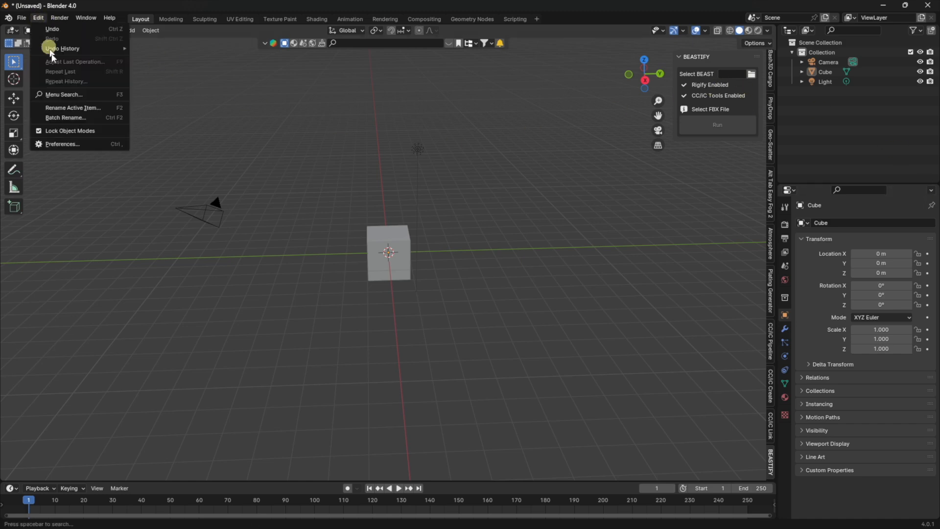
{"action": "left_click", "coordinate": [82, 146]}
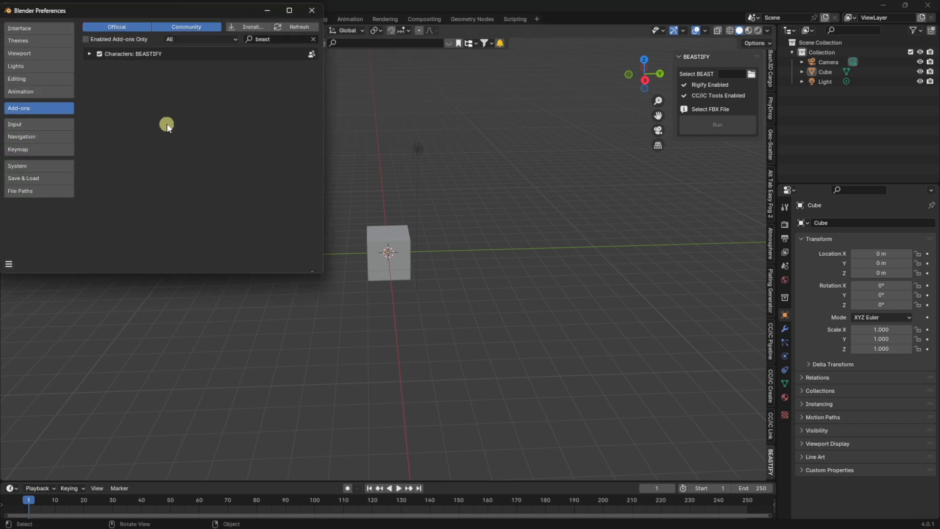
{"action": "left_click", "coordinate": [313, 40]}
{"action": "left_click", "coordinate": [297, 39]}
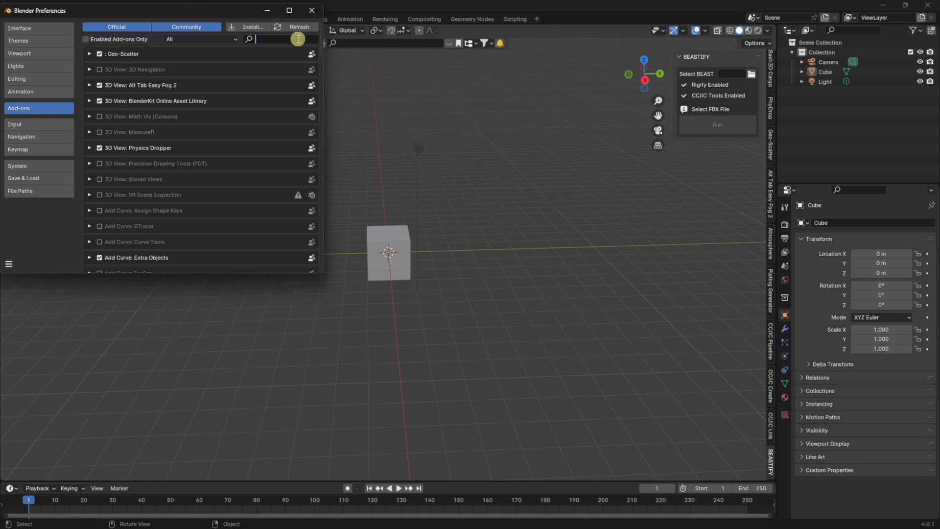
{"action": "type", "text": "rigify"}
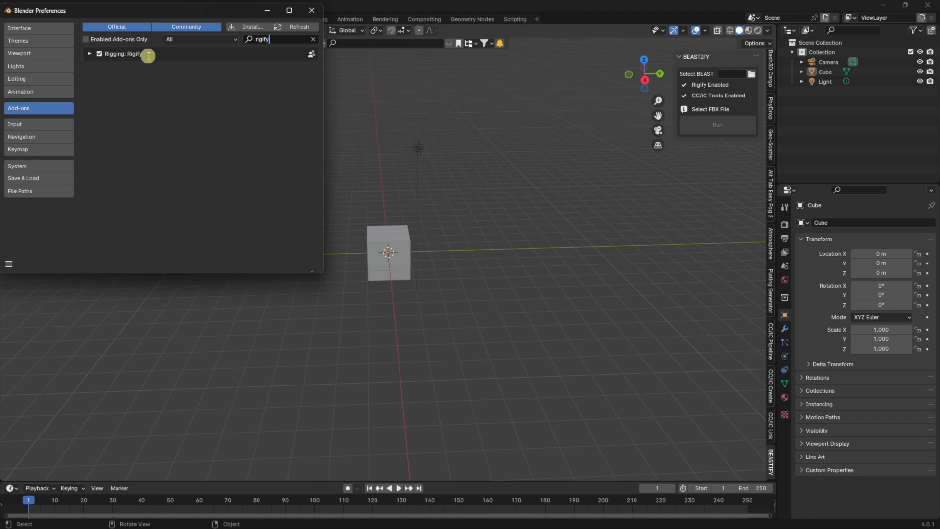
{"action": "left_click", "coordinate": [100, 57]}
{"action": "left_click", "coordinate": [681, 86]}
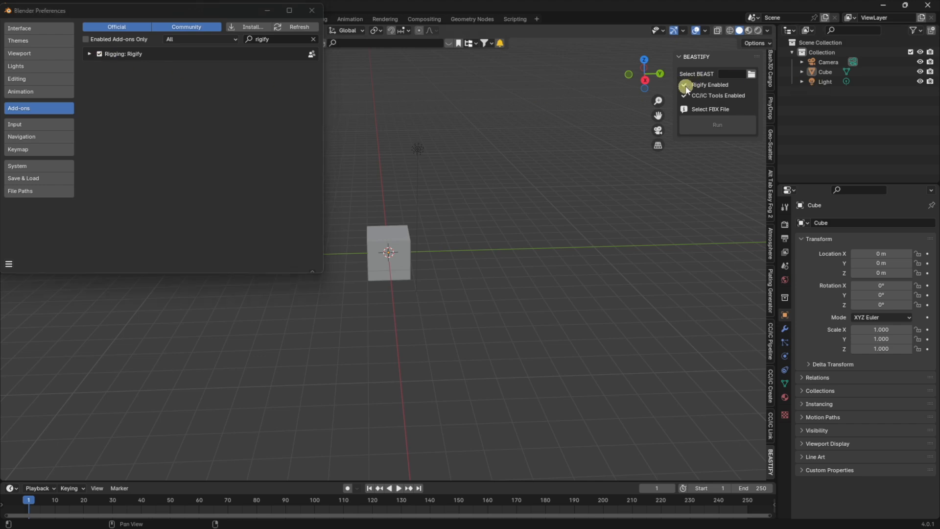
{"action": "left_click", "coordinate": [239, 59]}
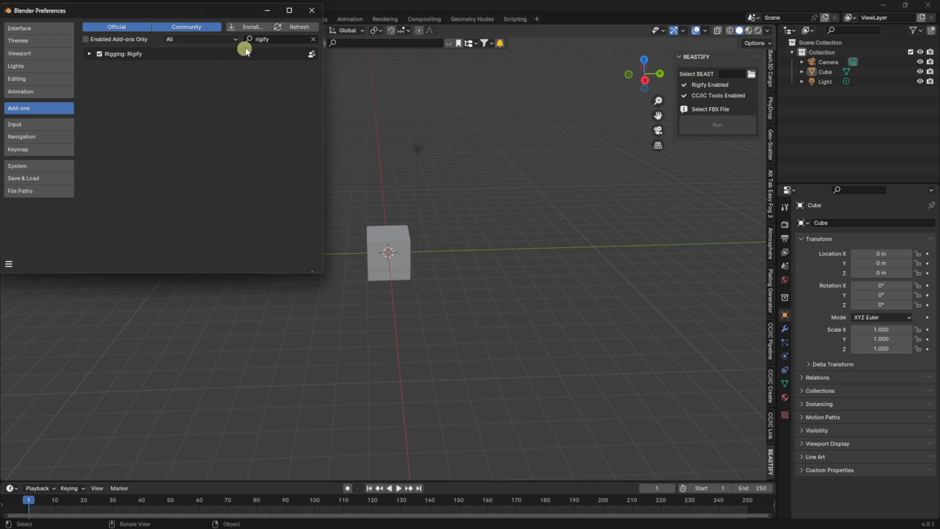
Search the add-ons for "cc/ic" to check that Characters: CC/IC Tools is enabled, and close the preferences
{"action": "left_click", "coordinate": [297, 41]}
{"action": "key", "text": "BackSpace"}
{"action": "key", "text": "BackSpace"}
{"action": "key", "text": "BackSpace"}
{"action": "key", "text": "BackSpace"}
{"action": "key", "text": "BackSpace"}
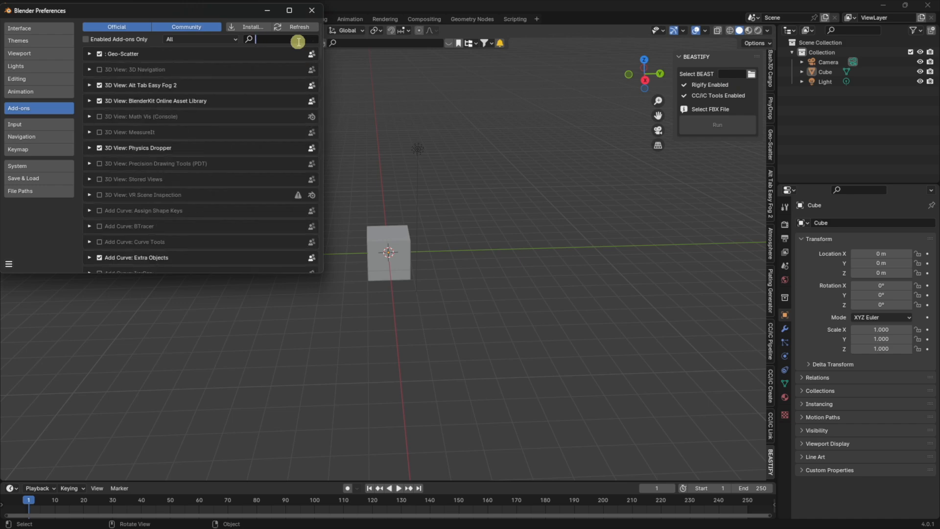
{"action": "type", "text": "cc"}
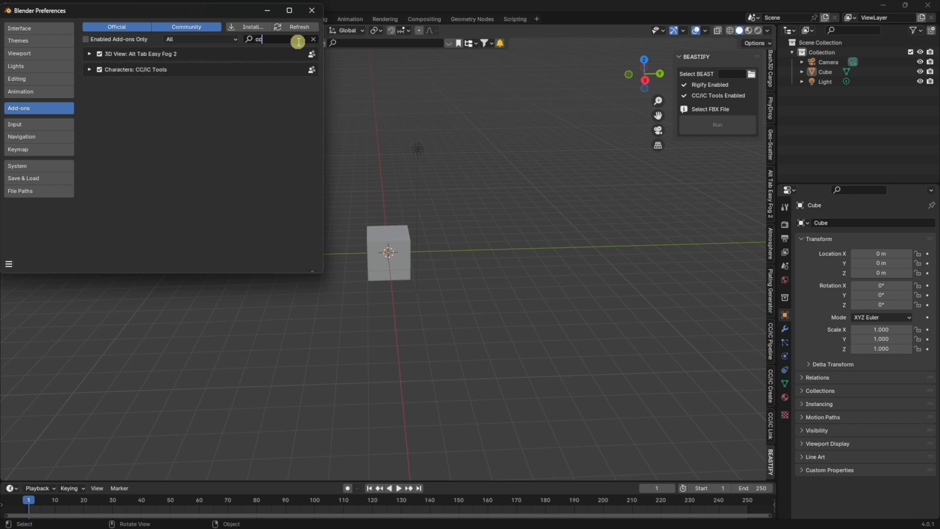
{"action": "type", "text": "/ic"}
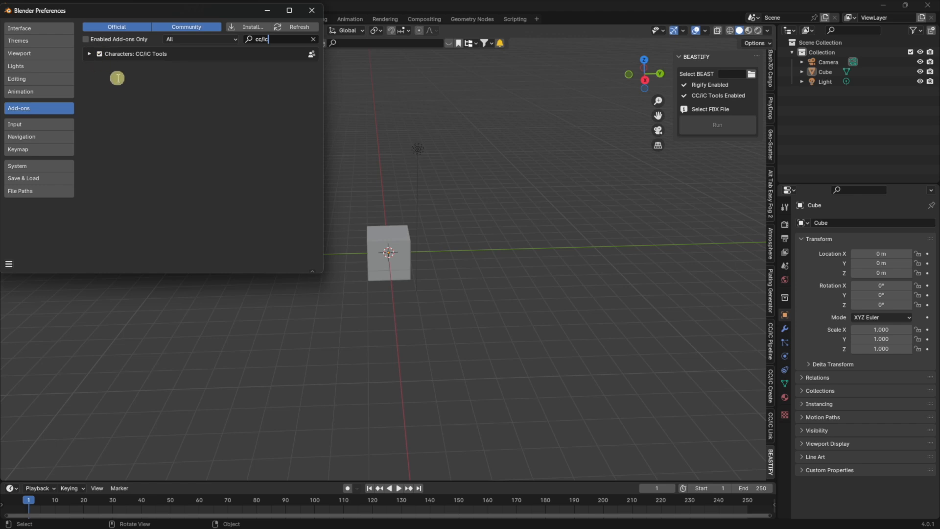
{"action": "left_click", "coordinate": [316, 11]}
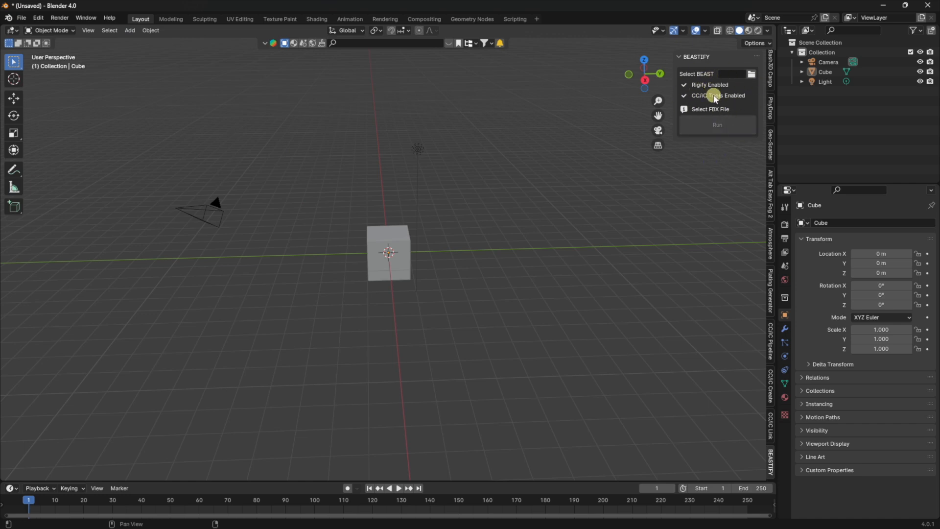
Choose 8248.fbx from the metatope rigs folder in F:\a KID called BEAST as the BEAST file
{"action": "left_click", "coordinate": [751, 74]}
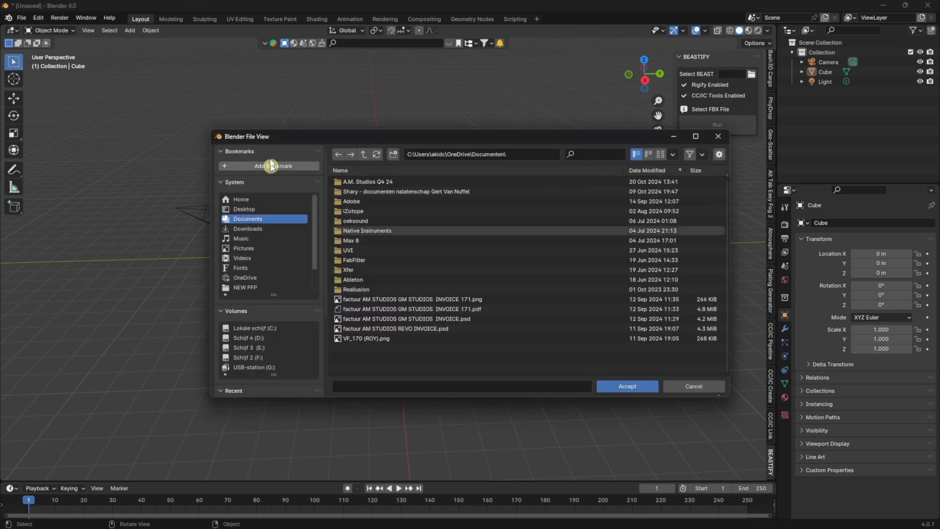
{"action": "left_click_drag", "start_coordinate": [277, 136], "coordinate": [213, 76]}
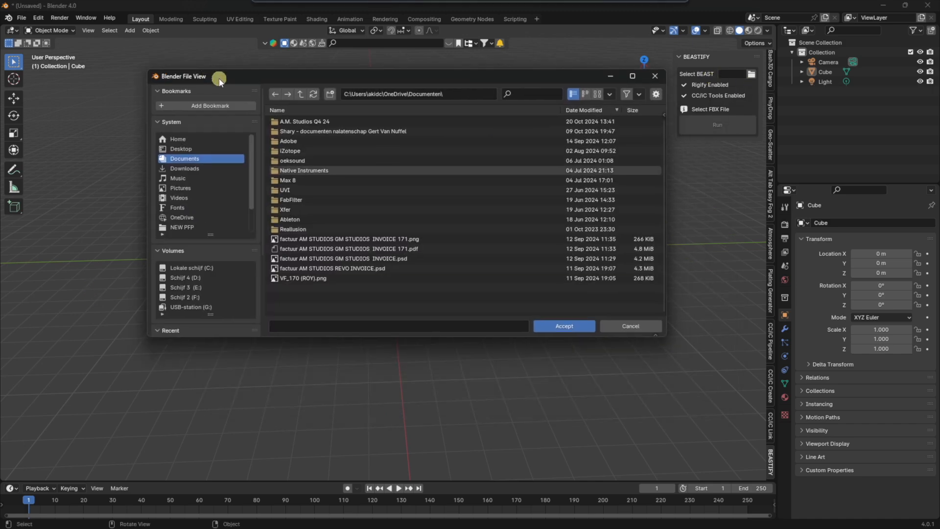
{"action": "left_click", "coordinate": [201, 300]}
{"action": "double_click", "coordinate": [336, 162]}
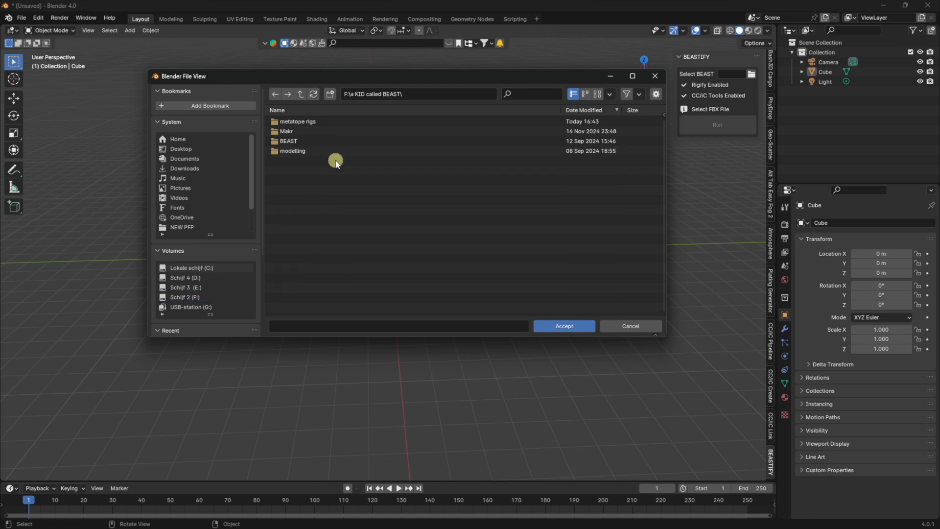
{"action": "double_click", "coordinate": [310, 122]}
{"action": "left_click", "coordinate": [330, 282]}
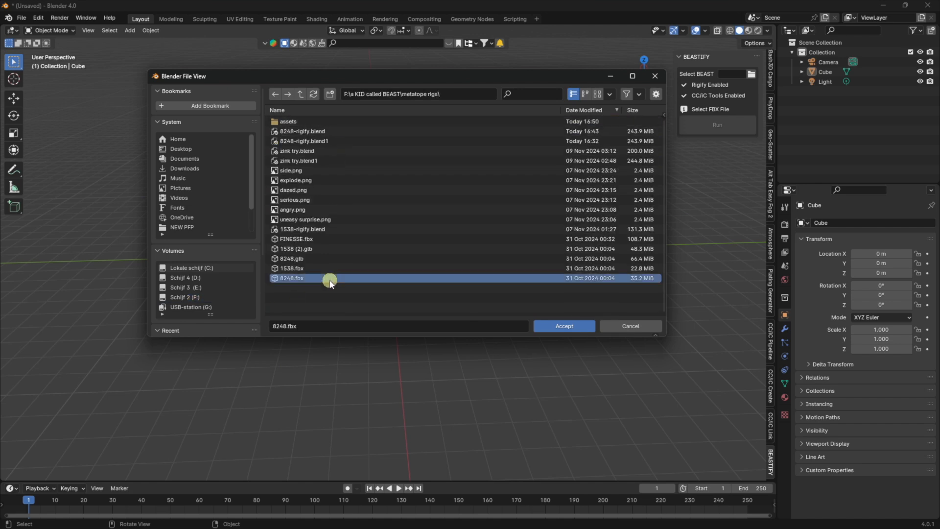
{"action": "double_click", "coordinate": [312, 278]}
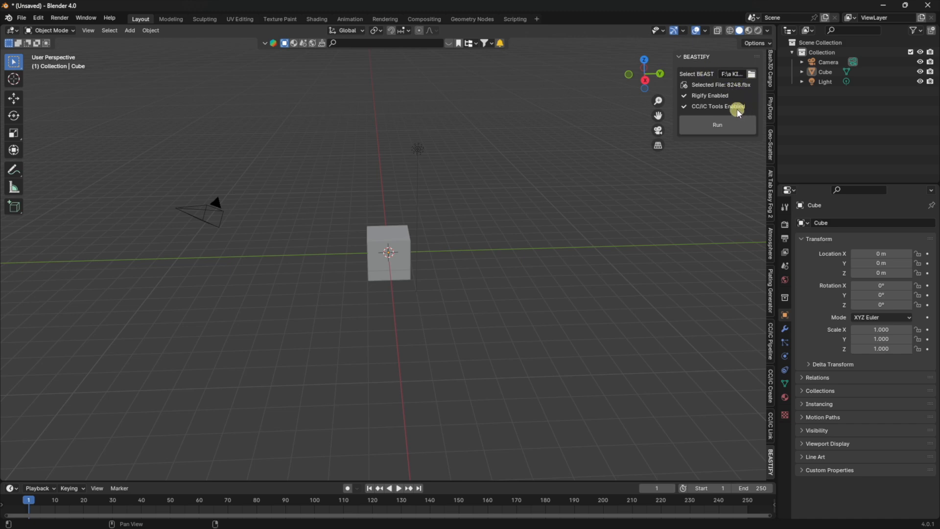
Run BEASTIFY on the selected FBX file and agree to empty the current scene
{"action": "left_click", "coordinate": [731, 127]}
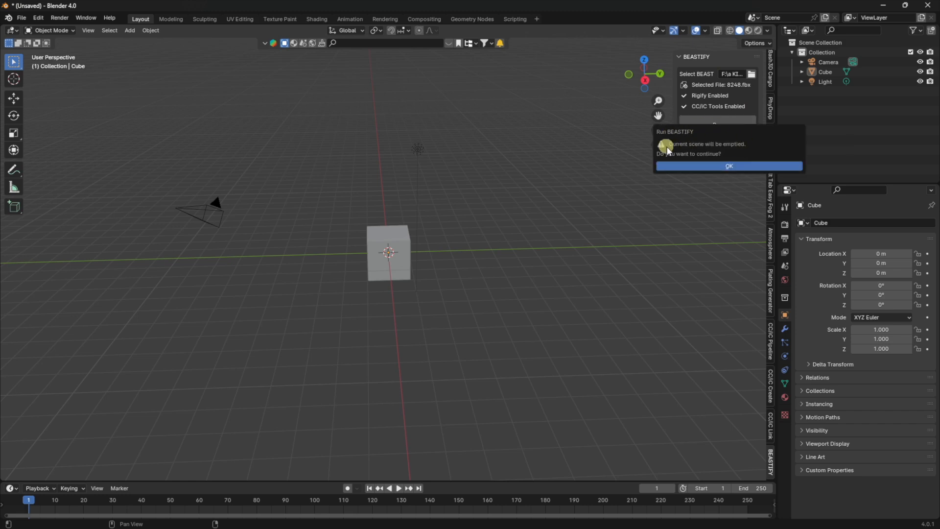
{"action": "left_click_drag", "start_coordinate": [729, 136], "coordinate": [430, 178]}
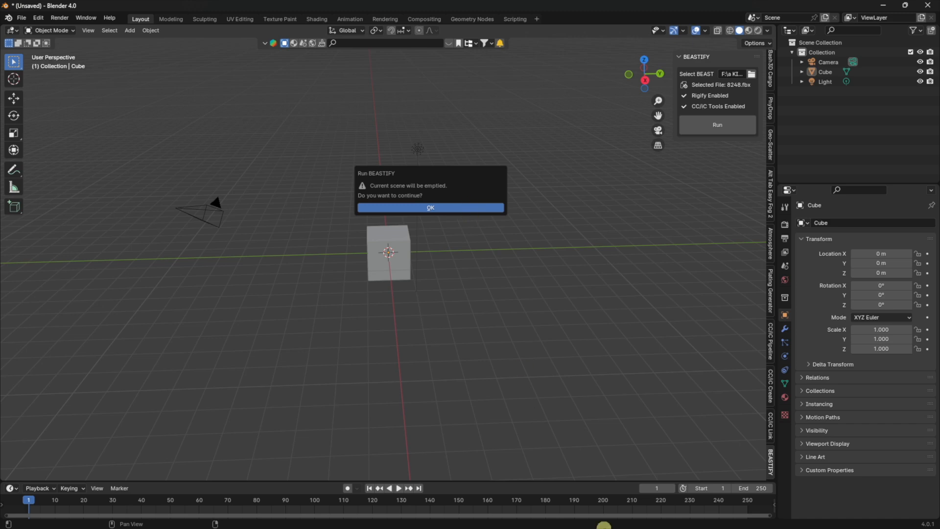
{"action": "left_click", "coordinate": [619, 524]}
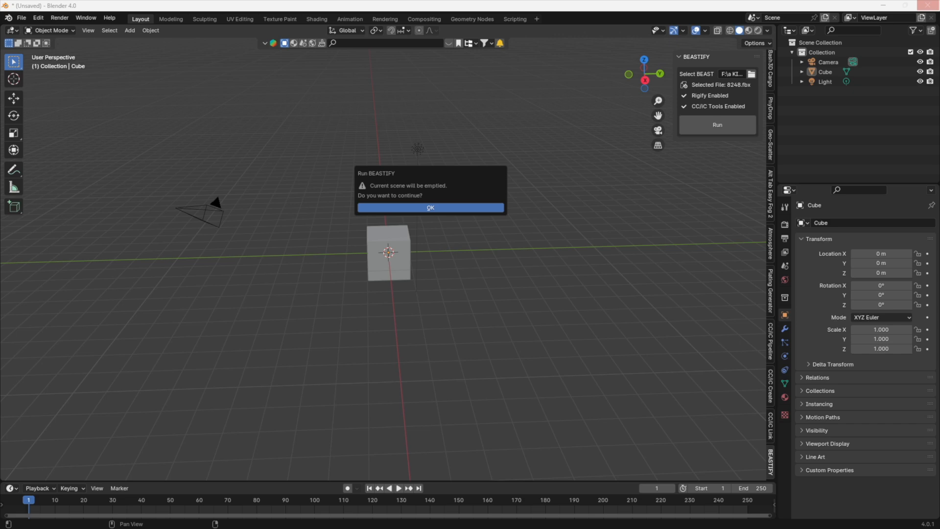
{"action": "left_click", "coordinate": [361, 209]}
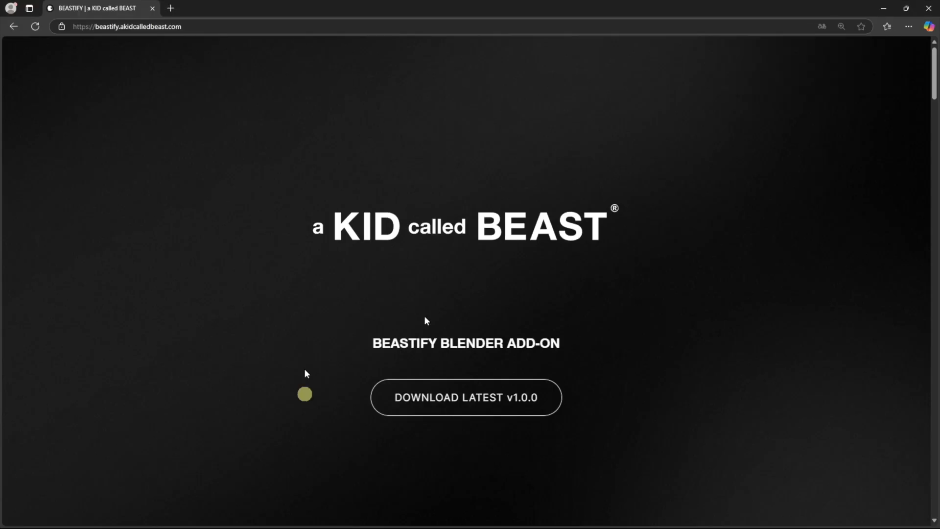
Read the dependencies, requirements and install instructions on the BEASTIFY web page in the browser
{"action": "scroll", "coordinate": [567, 245], "scroll_direction": "down", "scroll_amount": 15}
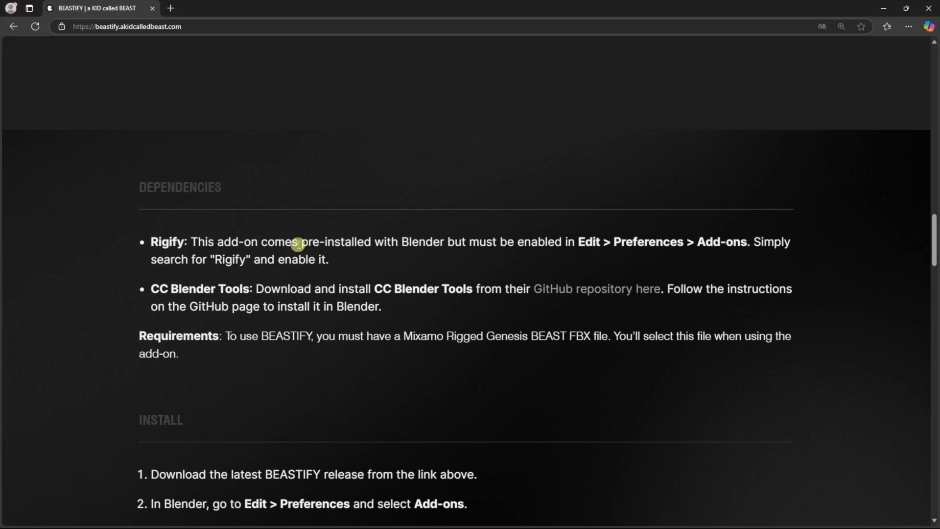
{"action": "left_click_drag", "start_coordinate": [178, 241], "coordinate": [622, 245]}
{"action": "left_click", "coordinate": [618, 252]}
{"action": "left_click_drag", "start_coordinate": [171, 289], "coordinate": [640, 304]}
{"action": "left_click", "coordinate": [619, 316]}
{"action": "left_click_drag", "start_coordinate": [140, 336], "coordinate": [216, 309]}
{"action": "left_click", "coordinate": [242, 306]}
{"action": "scroll", "coordinate": [407, 301], "scroll_direction": "down", "scroll_amount": 2}
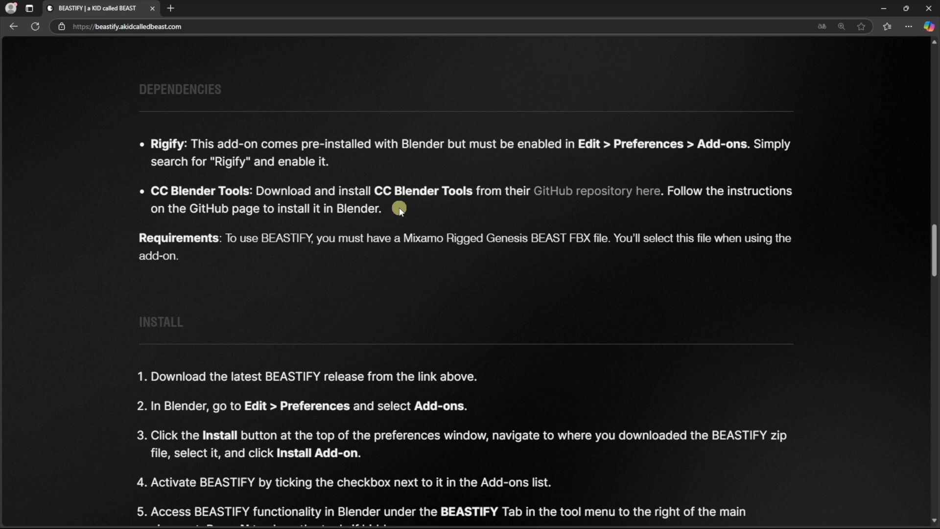
{"action": "scroll", "coordinate": [388, 210], "scroll_direction": "down", "scroll_amount": 1}
{"action": "scroll", "coordinate": [389, 210], "scroll_direction": "up", "scroll_amount": 2}
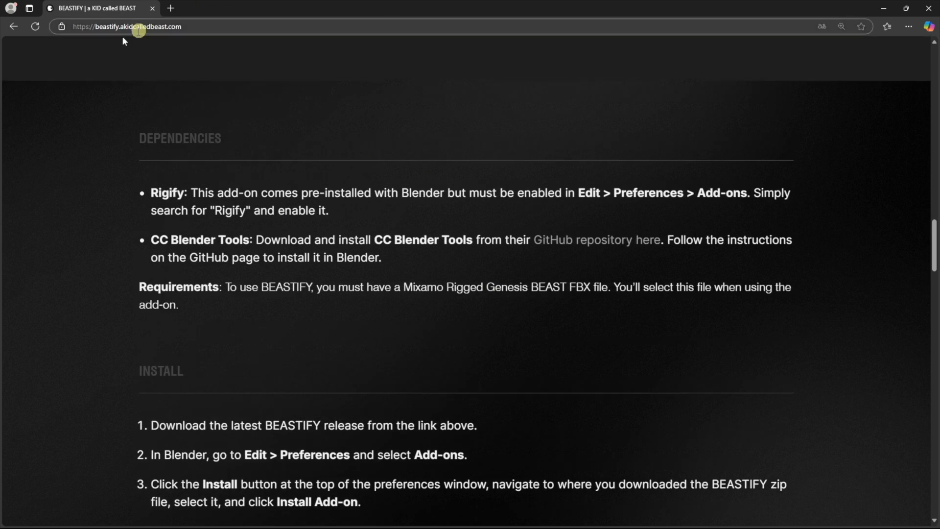
{"action": "scroll", "coordinate": [403, 289], "scroll_direction": "down", "scroll_amount": 3}
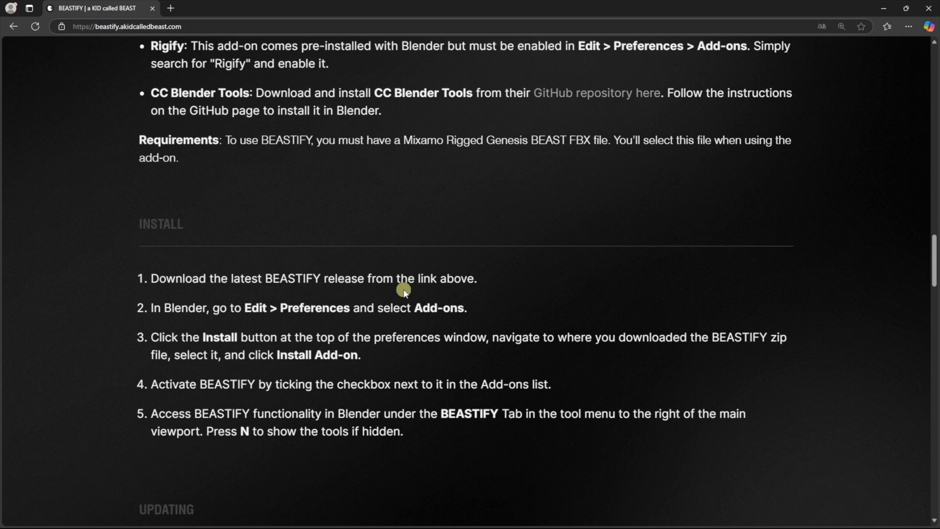
{"action": "scroll", "coordinate": [404, 292], "scroll_direction": "down", "scroll_amount": 4}
{"action": "scroll", "coordinate": [407, 292], "scroll_direction": "up", "scroll_amount": 3}
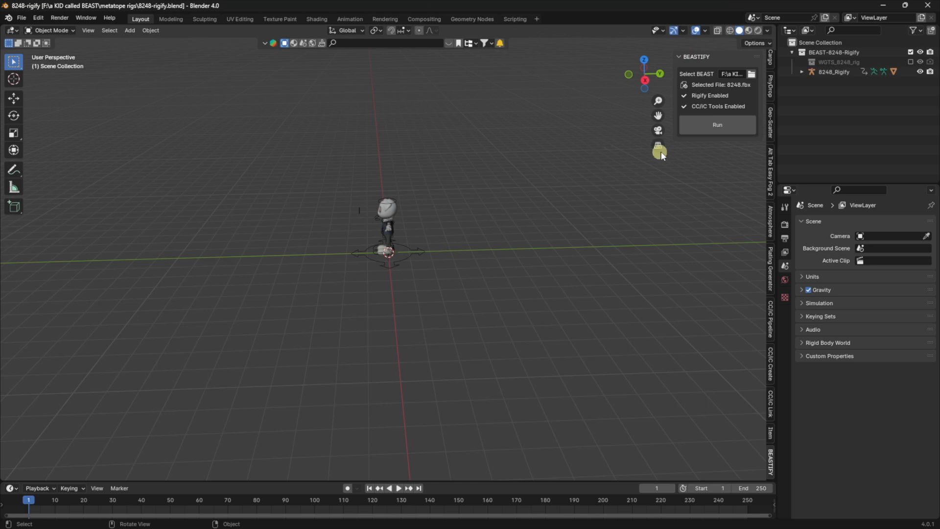
{"action": "left_click", "coordinate": [770, 132]}
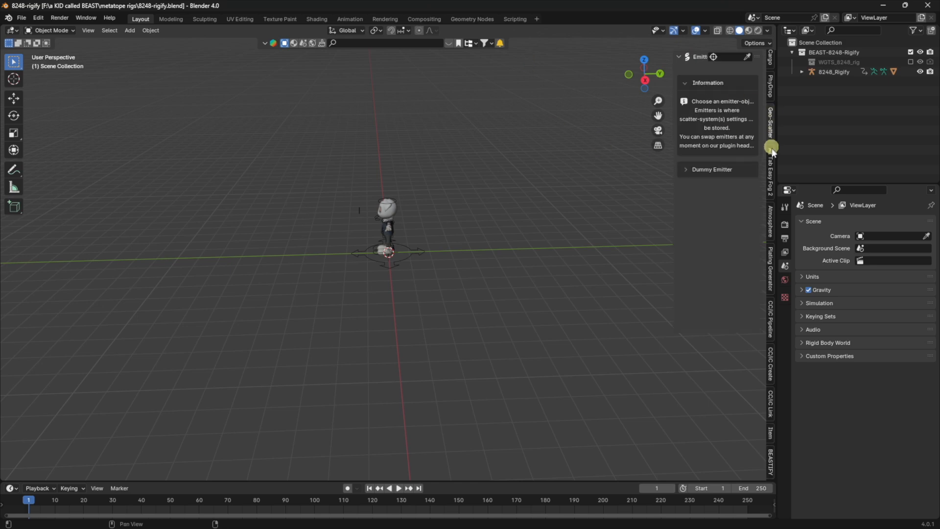
{"action": "left_click", "coordinate": [771, 179]}
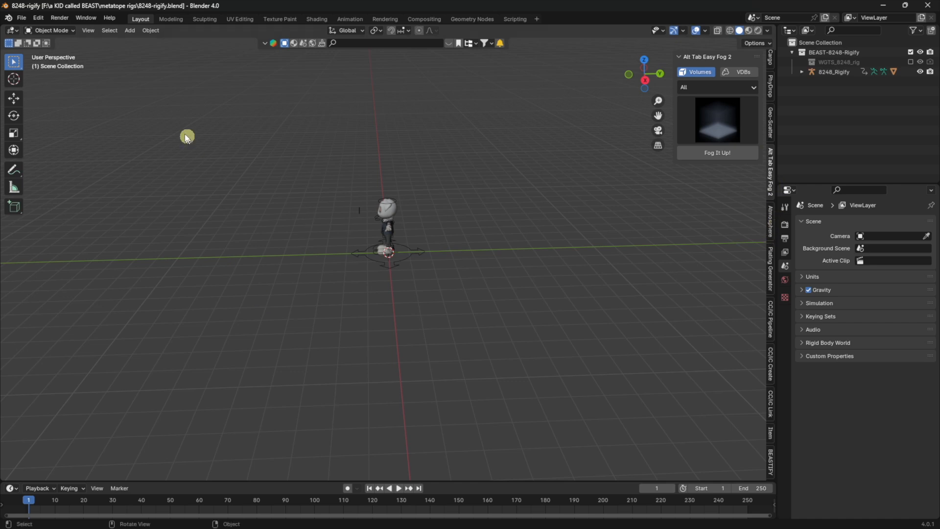
{"action": "left_click", "coordinate": [38, 18]}
{"action": "left_click", "coordinate": [81, 144]}
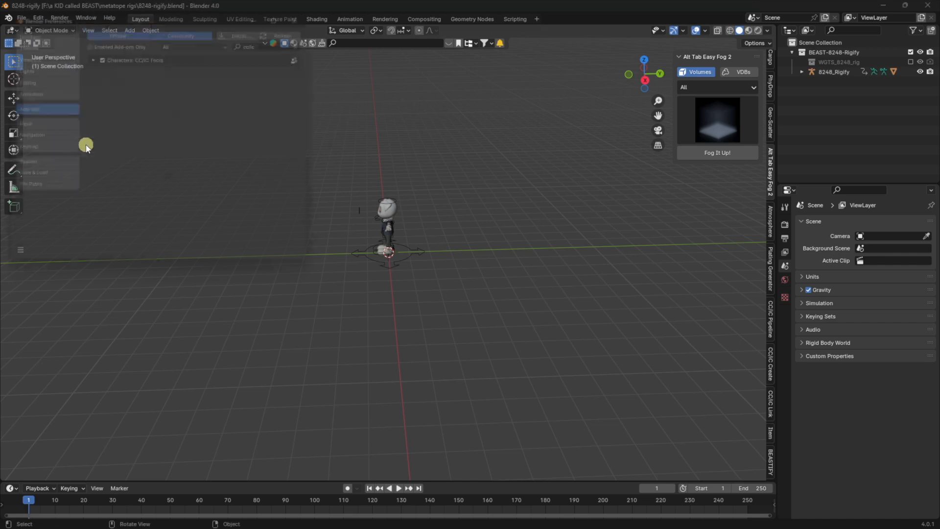
{"action": "left_click", "coordinate": [250, 27]}
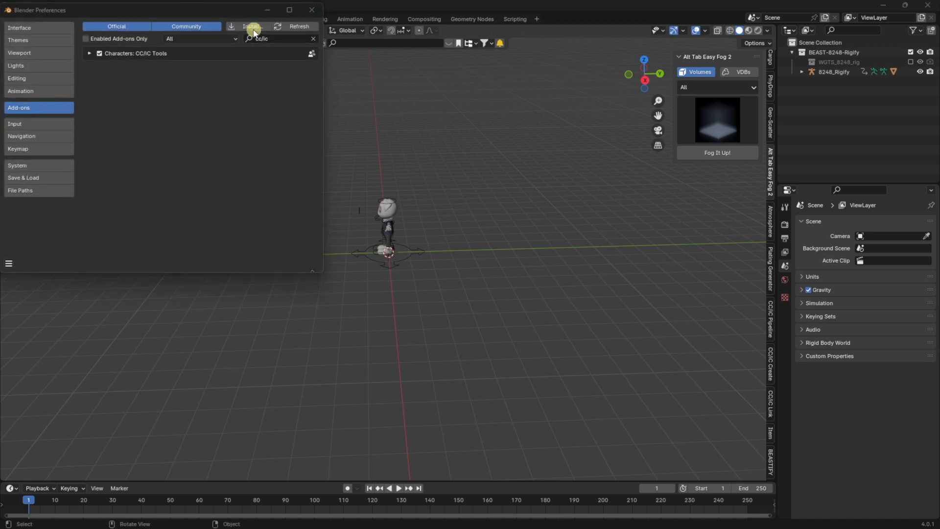
{"action": "left_click", "coordinate": [505, 14]}
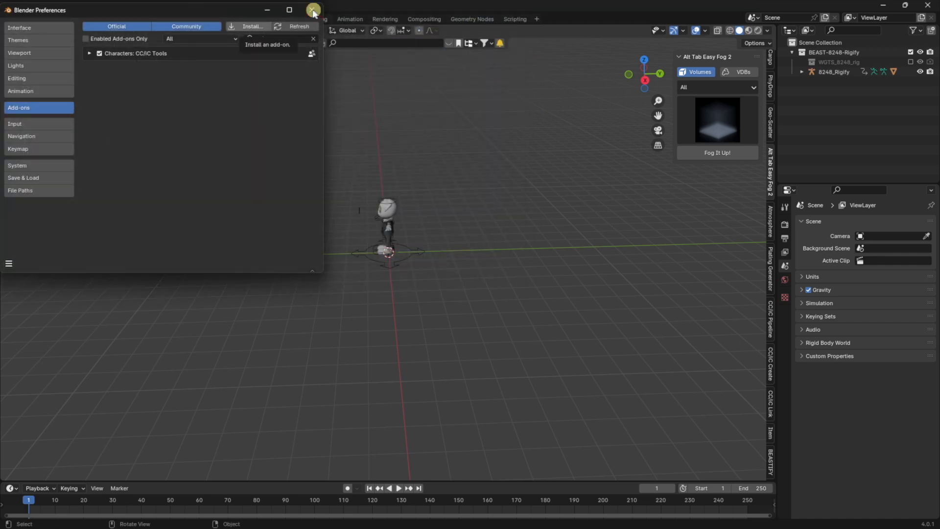
{"action": "left_click", "coordinate": [313, 11]}
{"action": "left_click", "coordinate": [769, 463]}
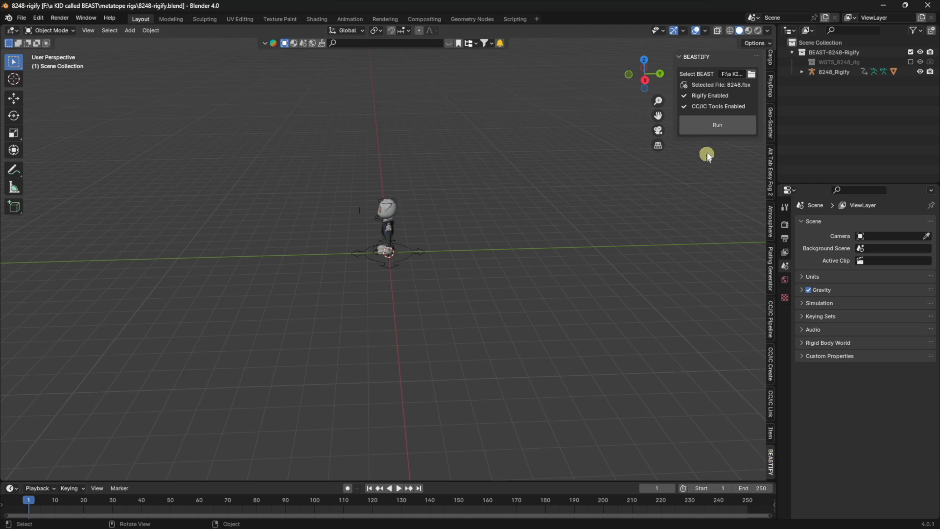
Inspect the converted BEAST character from several angles and switch the viewport to Material Preview shading
{"action": "scroll", "coordinate": [391, 174], "scroll_direction": "up", "scroll_amount": 5}
{"action": "scroll", "coordinate": [390, 169], "scroll_direction": "up", "scroll_amount": 2}
{"action": "middle_click_drag", "start_coordinate": [391, 127], "coordinate": [503, 151]}
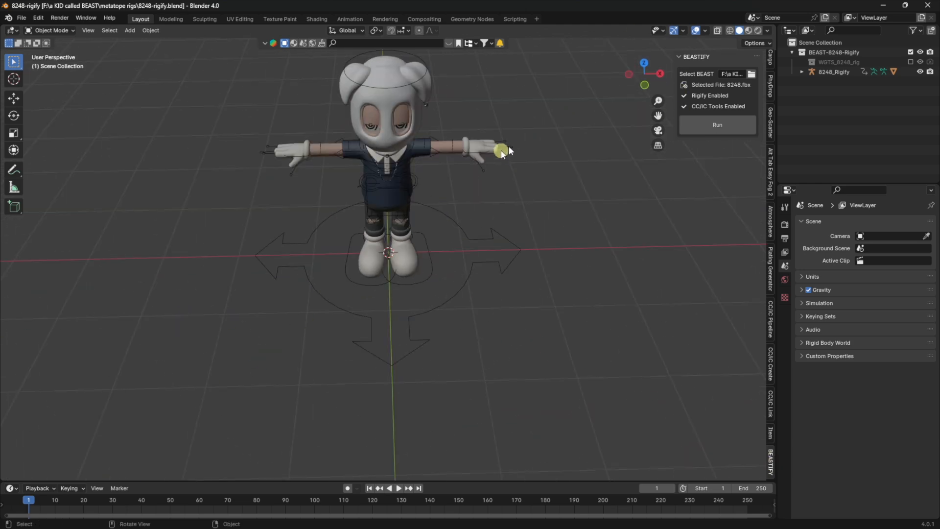
{"action": "left_click_drag", "start_coordinate": [659, 116], "coordinate": [685, 195]}
{"action": "middle_click_drag", "start_coordinate": [477, 210], "coordinate": [647, 95]}
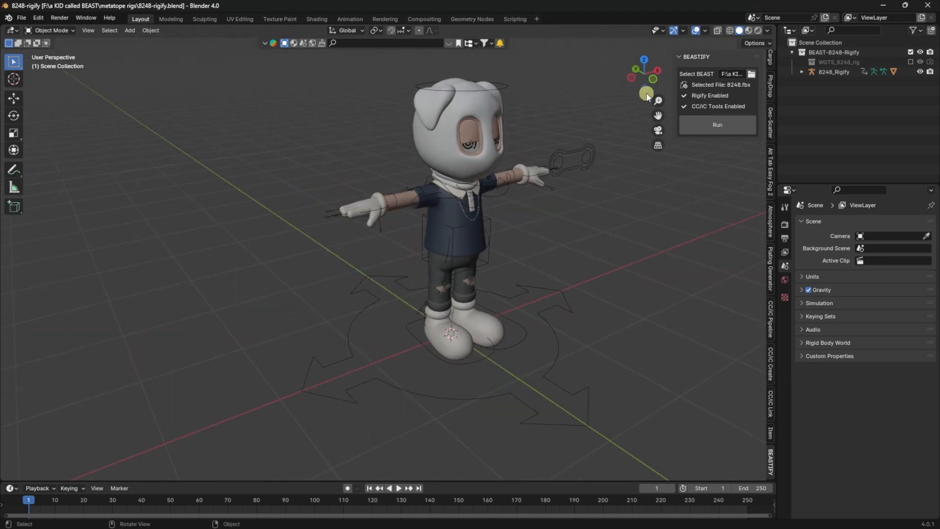
{"action": "left_click", "coordinate": [749, 30]}
{"action": "middle_click_drag", "start_coordinate": [460, 194], "coordinate": [383, 130]}
Put the 8248_Rigify armature into Pose Mode, seen from the front, and select the right hand's IK control
{"action": "left_click", "coordinate": [425, 343]}
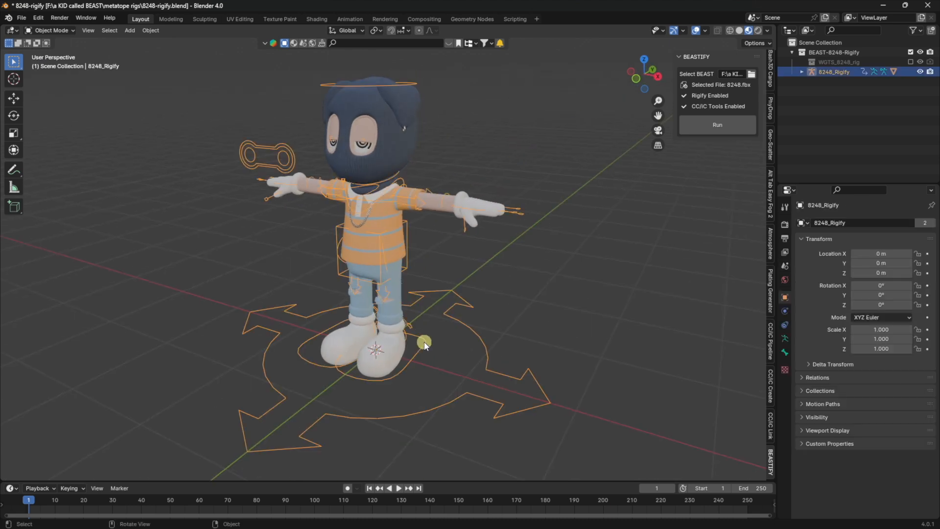
{"action": "key", "text": "KP_1"}
{"action": "left_click", "coordinate": [52, 30]}
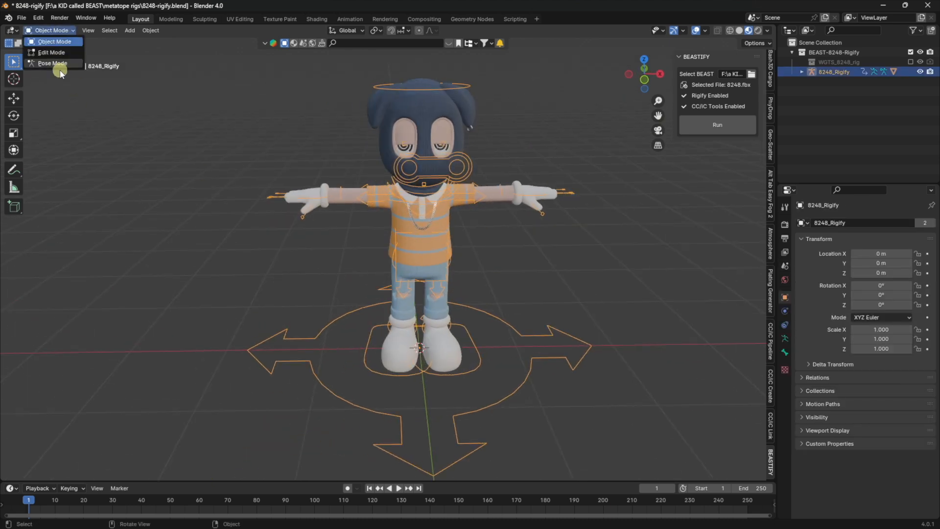
{"action": "left_click", "coordinate": [59, 63]}
{"action": "left_click", "coordinate": [304, 202]}
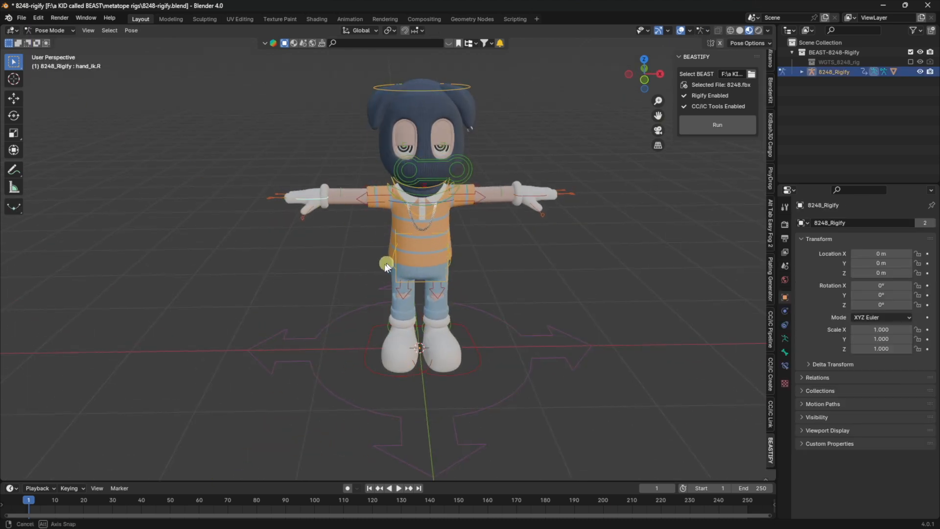
Try moving the right hand's IK control with the Move tool and undo the move
{"action": "middle_click_drag", "start_coordinate": [304, 201], "coordinate": [34, 132]}
{"action": "left_click", "coordinate": [14, 98]}
{"action": "mouse_move", "coordinate": [294, 200]}
{"action": "left_mouse_down"}
{"action": "mouse_move", "coordinate": [272, 219]}
{"action": "mouse_move", "coordinate": [291, 211]}
{"action": "left_mouse_up"}
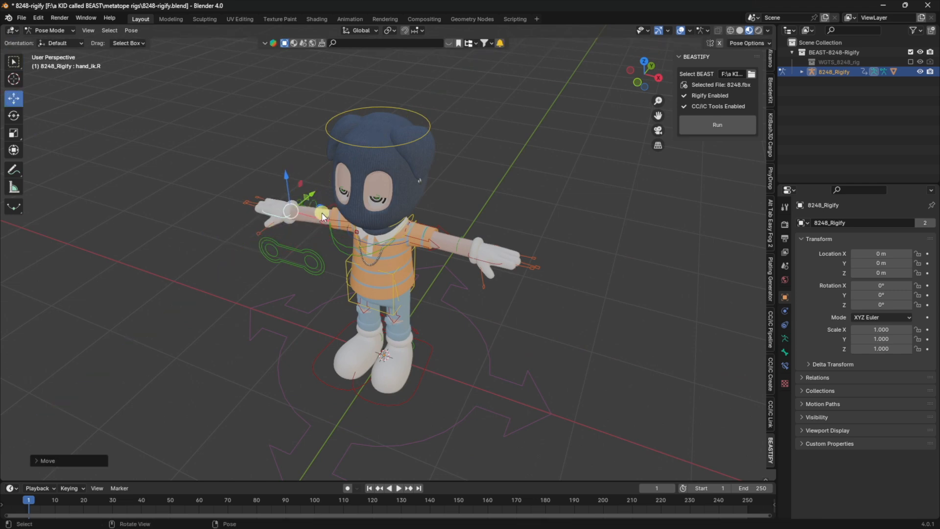
{"action": "key", "text": "ctrl+z"}
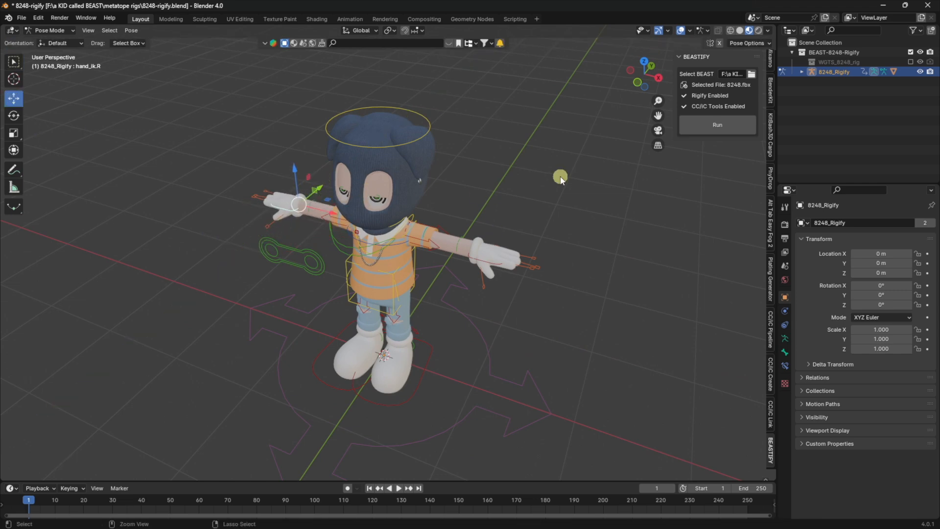
{"action": "key", "text": "ctrl+z"}
Return the 8248_Rigify armature from Pose Mode to Object Mode, viewed from the front
{"action": "left_click", "coordinate": [49, 30]}
{"action": "left_click", "coordinate": [61, 40]}
{"action": "scroll", "coordinate": [172, 250], "scroll_direction": "up", "scroll_amount": 3}
{"action": "middle_click_drag", "start_coordinate": [171, 250], "coordinate": [235, 202]}
{"action": "scroll", "coordinate": [177, 241], "scroll_direction": "down", "scroll_amount": 5}
{"action": "scroll", "coordinate": [321, 191], "scroll_direction": "up", "scroll_amount": 3}
Switch to the BEASTIFY web page in the browser and download the dance shuffle and dance flare .blend files
{"action": "mouse_move", "coordinate": [391, 527]}
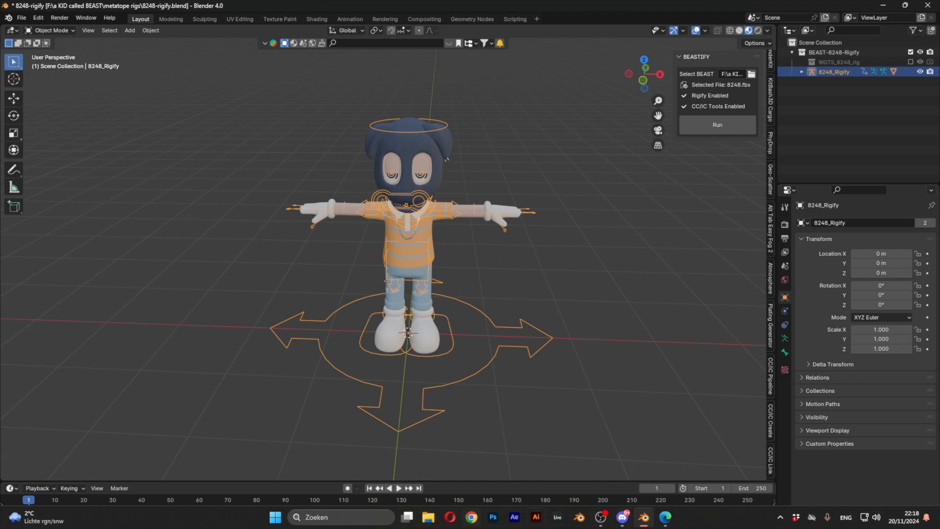
{"action": "left_click", "coordinate": [667, 517]}
{"action": "scroll", "coordinate": [163, 92], "scroll_direction": "down", "scroll_amount": 10}
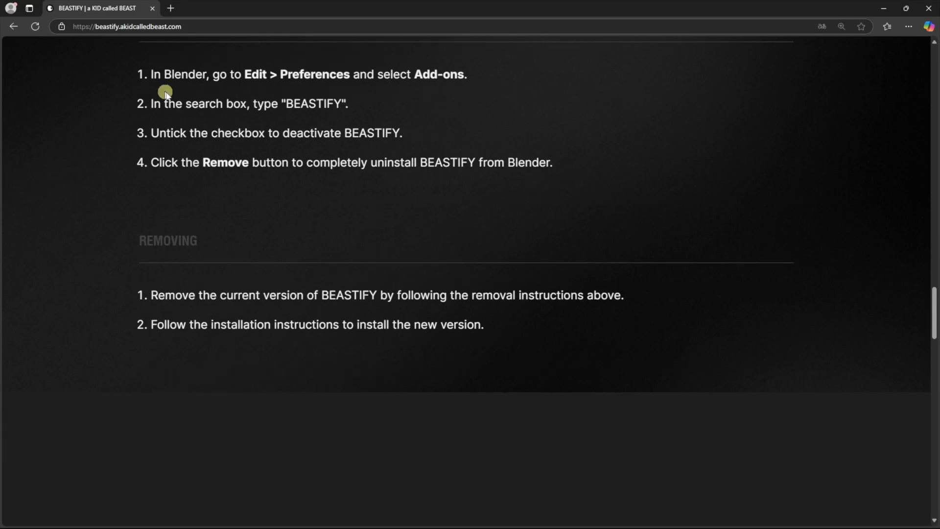
{"action": "scroll", "coordinate": [299, 135], "scroll_direction": "down", "scroll_amount": 8}
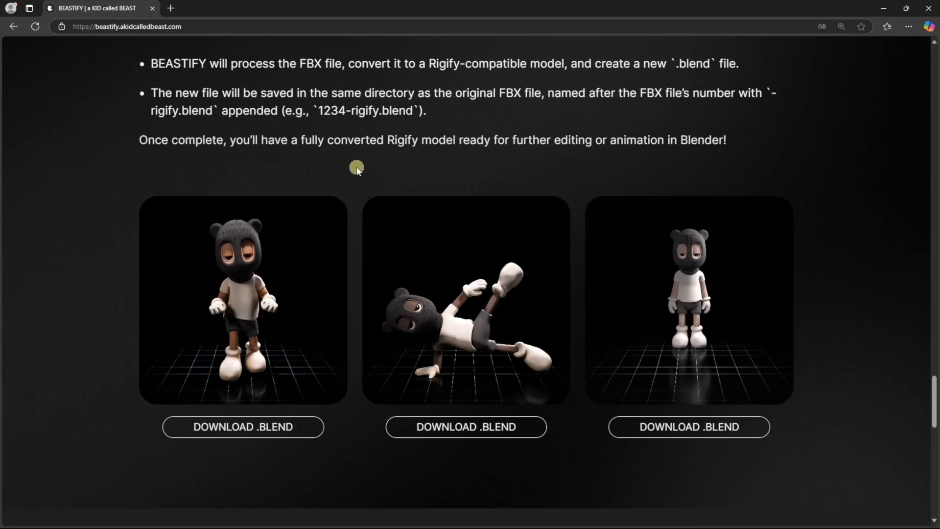
{"action": "scroll", "coordinate": [338, 196], "scroll_direction": "down", "scroll_amount": 1}
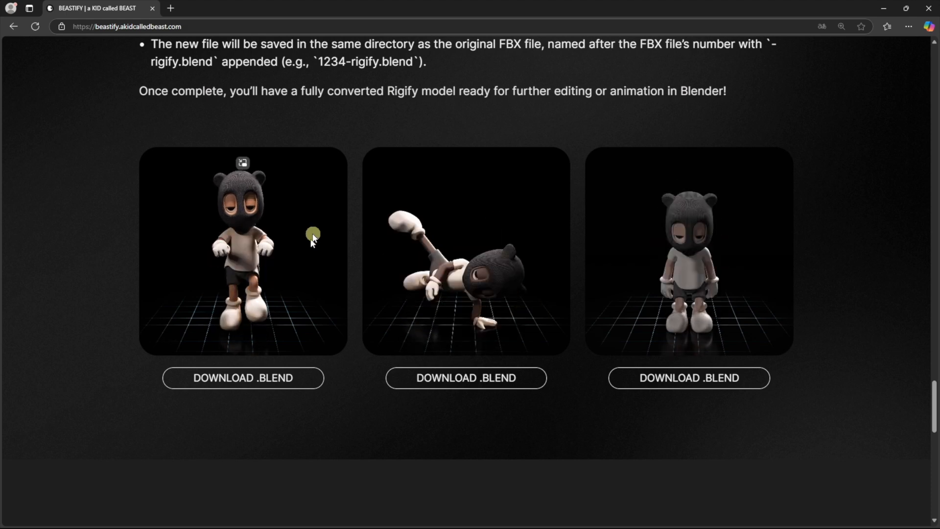
{"action": "left_click", "coordinate": [304, 375]}
{"action": "left_click", "coordinate": [487, 380]}
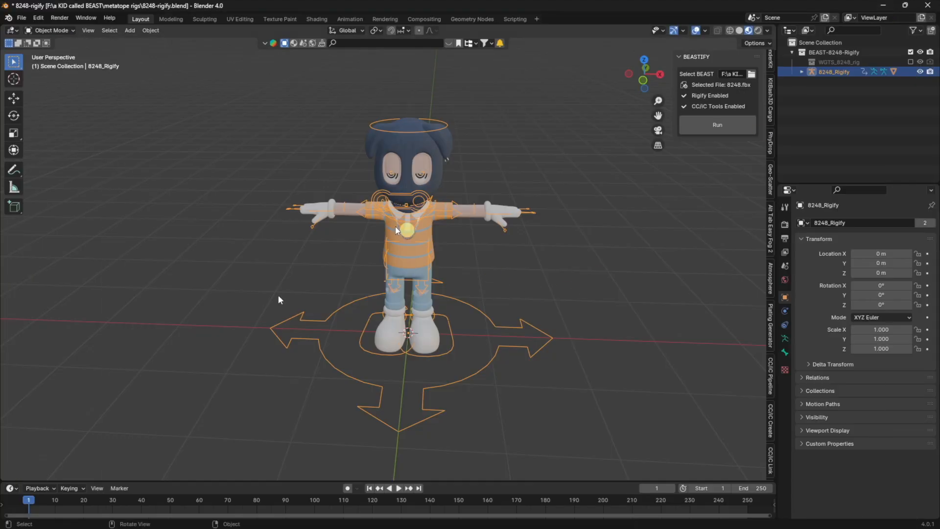
{"action": "mouse_move", "coordinate": [603, 516]}
{"action": "left_click", "coordinate": [671, 520]}
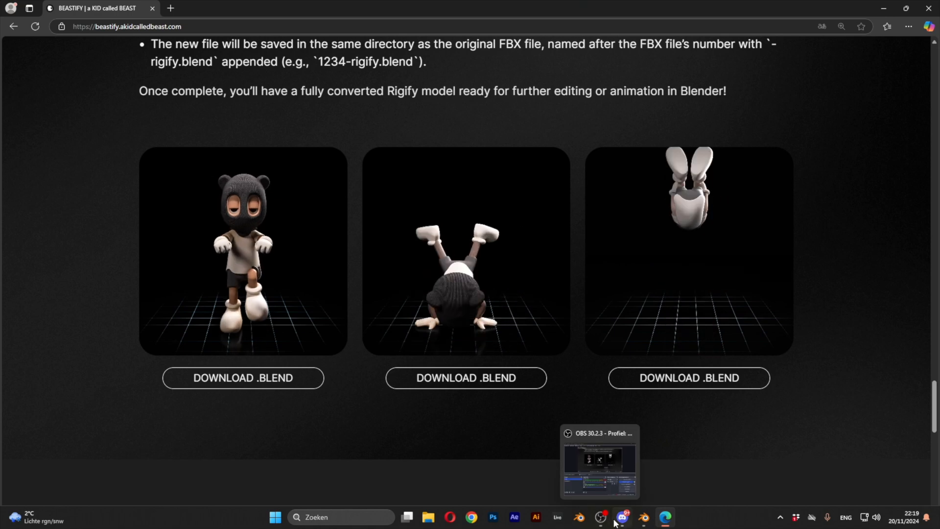
{"action": "left_click", "coordinate": [641, 519]}
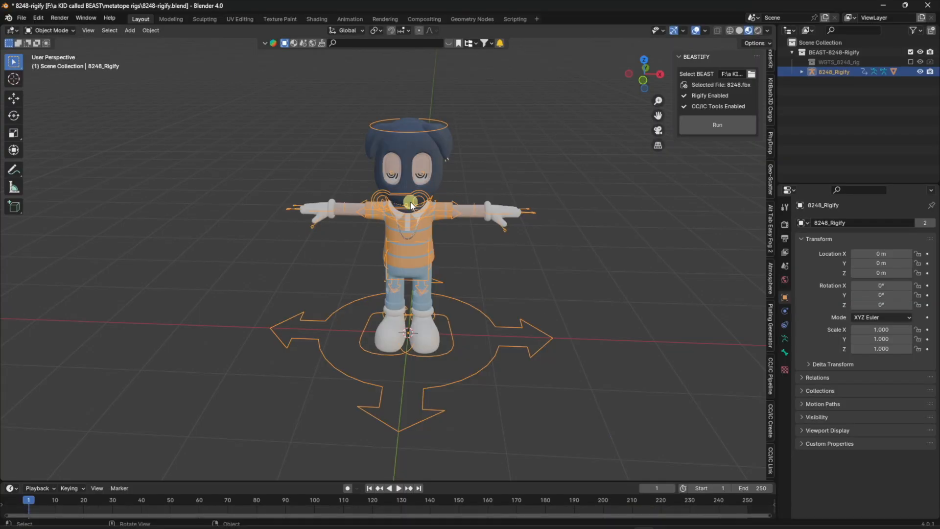
{"action": "left_click", "coordinate": [260, 193]}
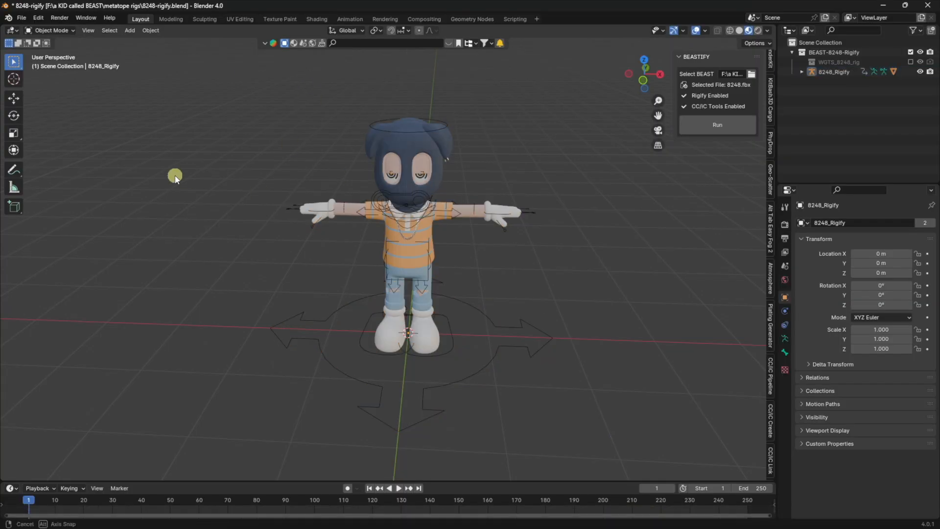
{"action": "middle_click_drag", "start_coordinate": [175, 177], "coordinate": [191, 170]}
{"action": "left_click", "coordinate": [22, 17]}
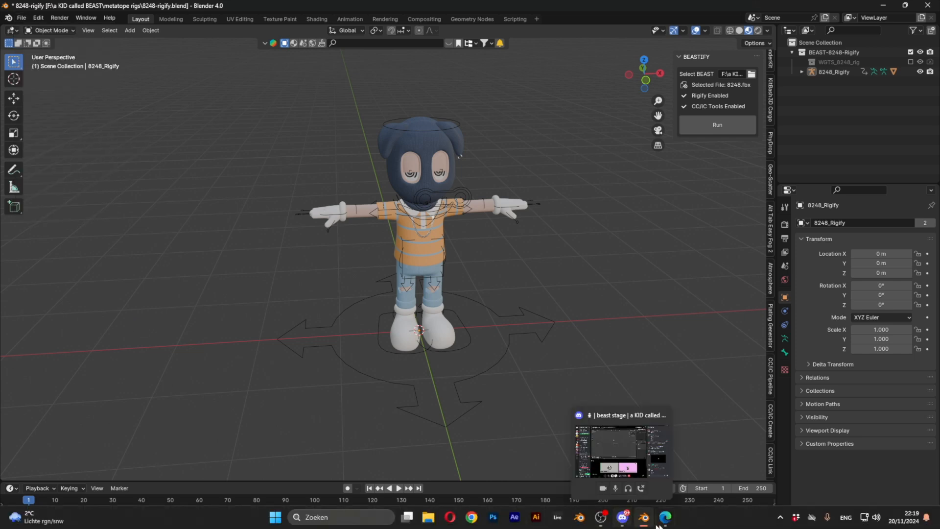
{"action": "left_click", "coordinate": [664, 517]}
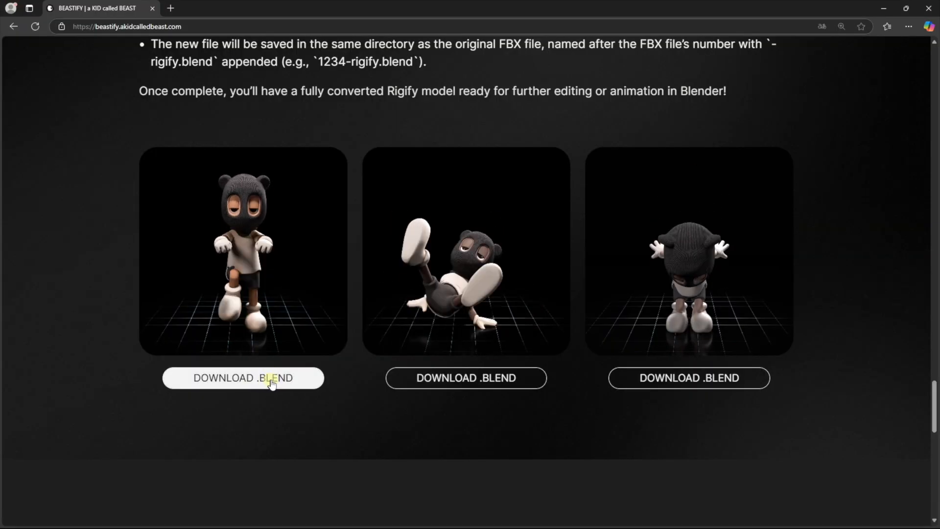
{"action": "left_click", "coordinate": [644, 523]}
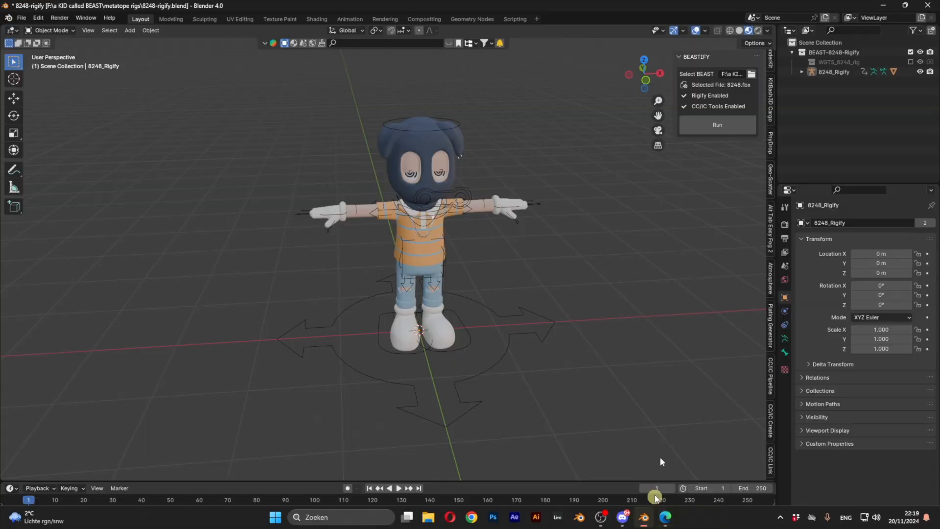
Append the data-block named Action from the Action folder of dance_flare.blend in Downloads
{"action": "left_click", "coordinate": [22, 18]}
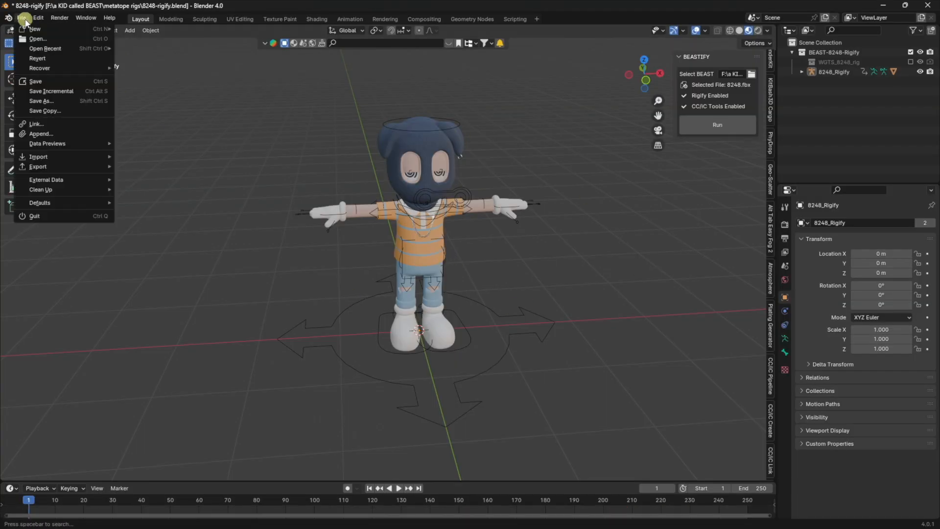
{"action": "left_click", "coordinate": [58, 135]}
{"action": "left_click", "coordinate": [264, 229]}
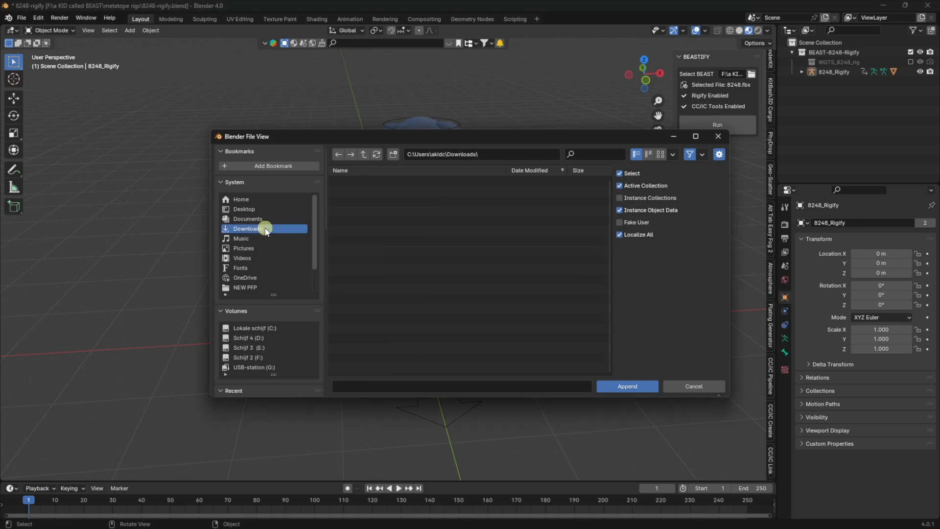
{"action": "scroll", "coordinate": [417, 239], "scroll_direction": "down", "scroll_amount": 10}
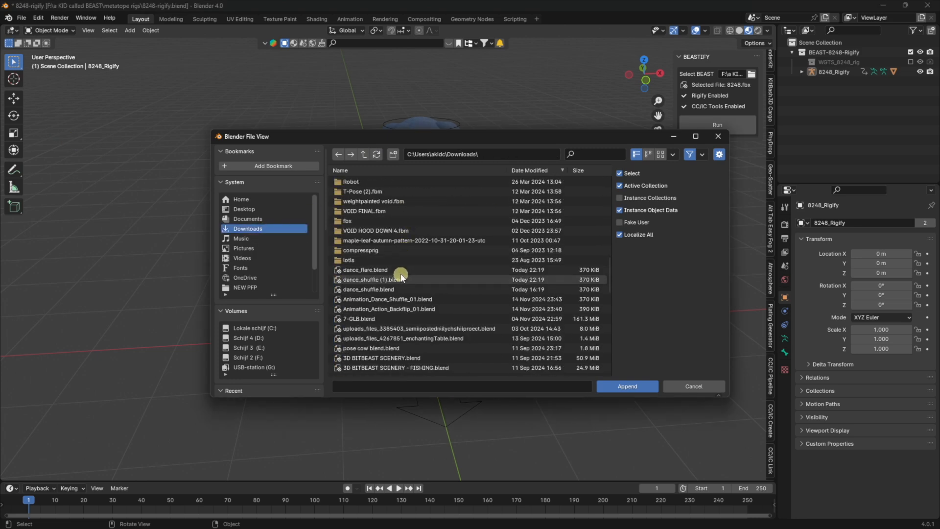
{"action": "double_click", "coordinate": [377, 270]}
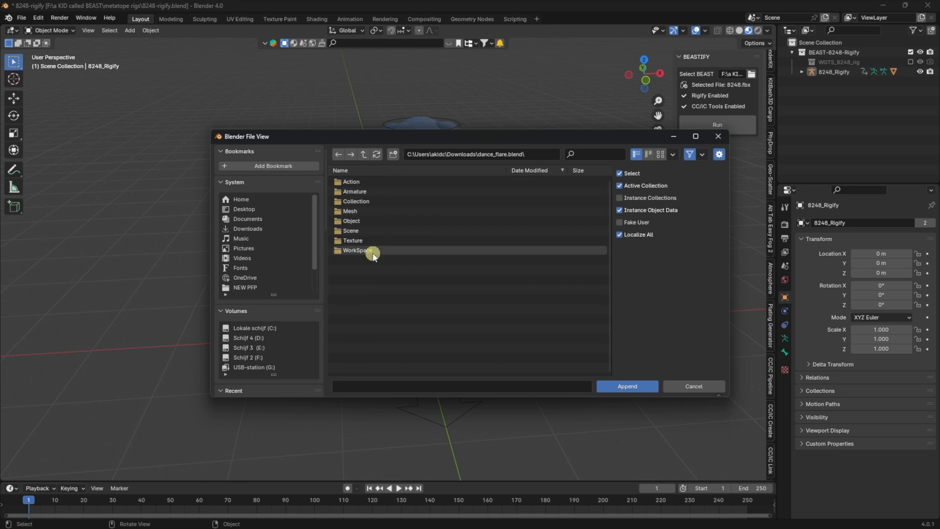
{"action": "double_click", "coordinate": [374, 182]}
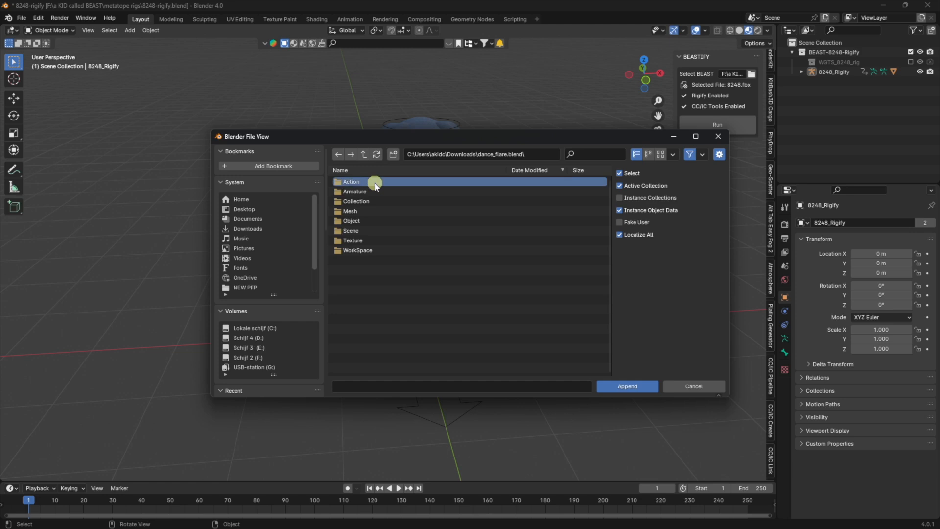
{"action": "left_click_drag", "start_coordinate": [419, 138], "coordinate": [558, 207]}
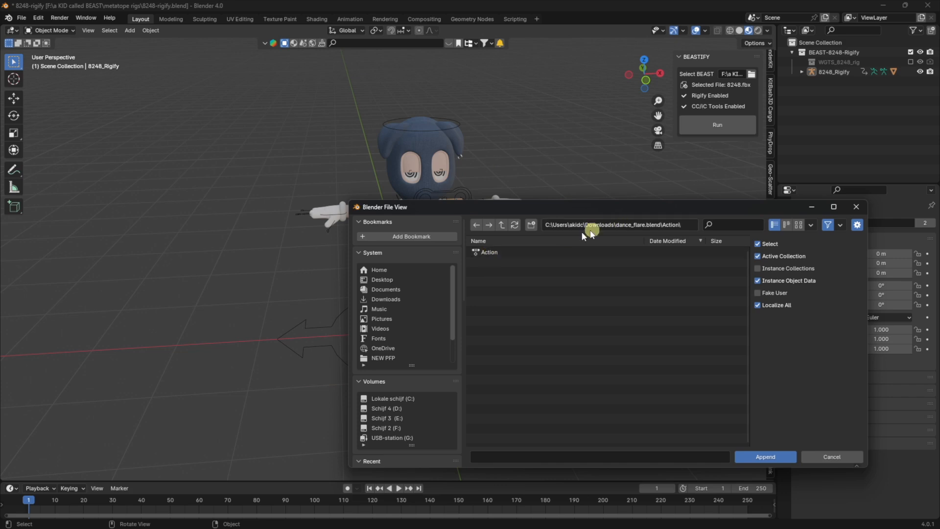
{"action": "double_click", "coordinate": [490, 253]}
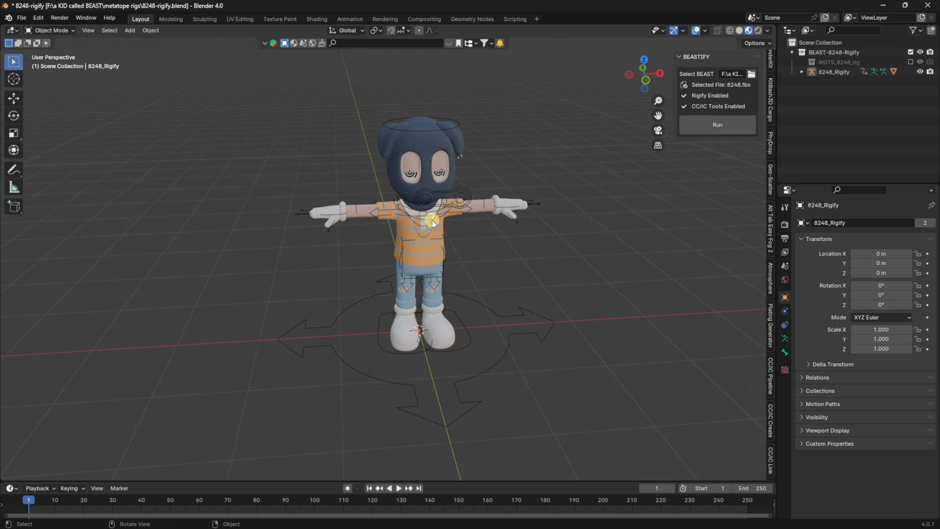
Select the 8248_Rigify armature, and enlarge the timeline area and turn it into the Dope Sheet's Action Editor
{"action": "left_click", "coordinate": [430, 207]}
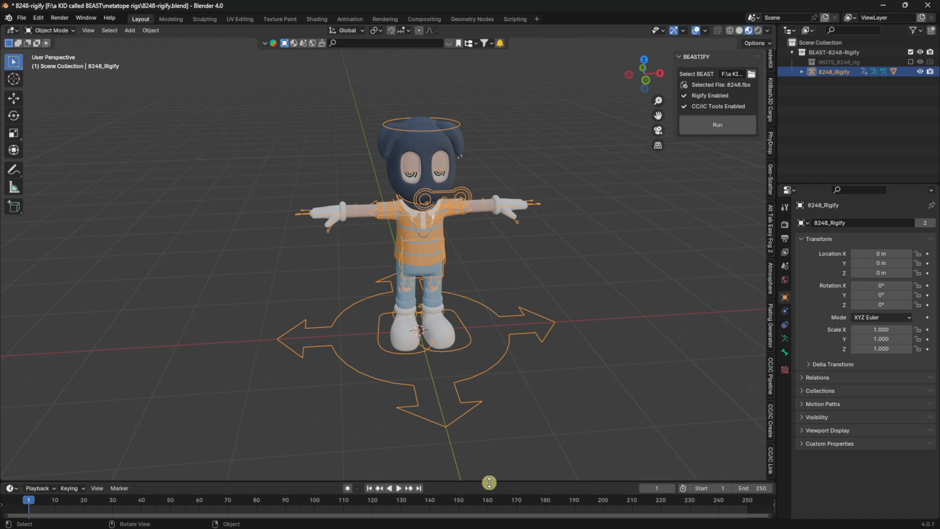
{"action": "left_click_drag", "start_coordinate": [490, 481], "coordinate": [532, 346]}
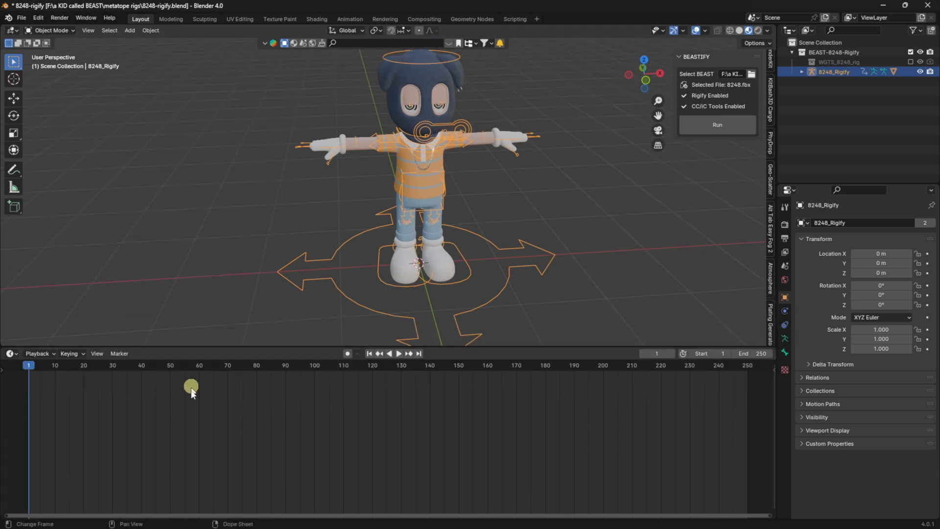
{"action": "left_click", "coordinate": [12, 354]}
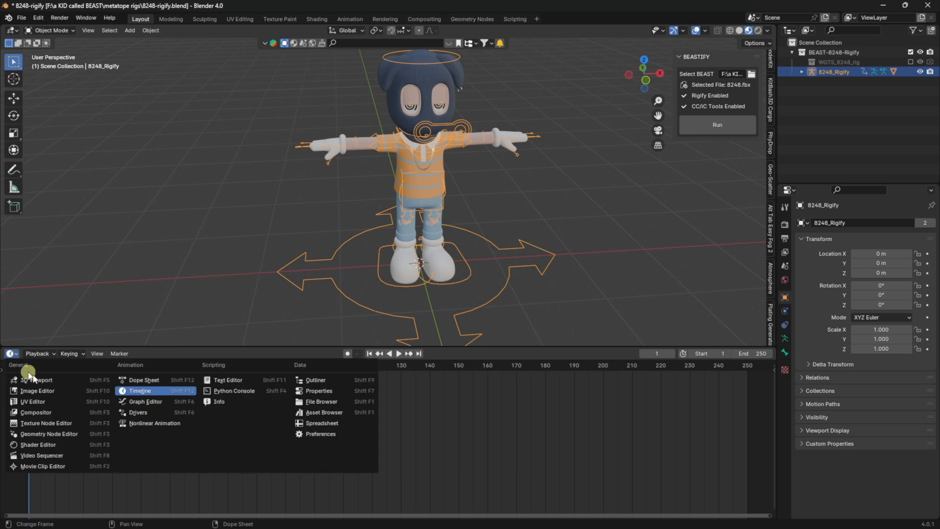
{"action": "left_click", "coordinate": [168, 380]}
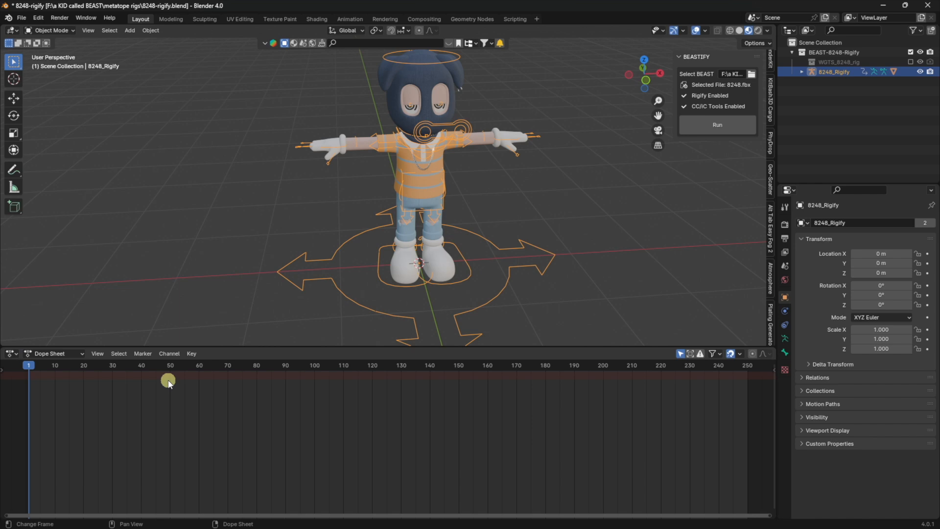
{"action": "left_click", "coordinate": [65, 354]}
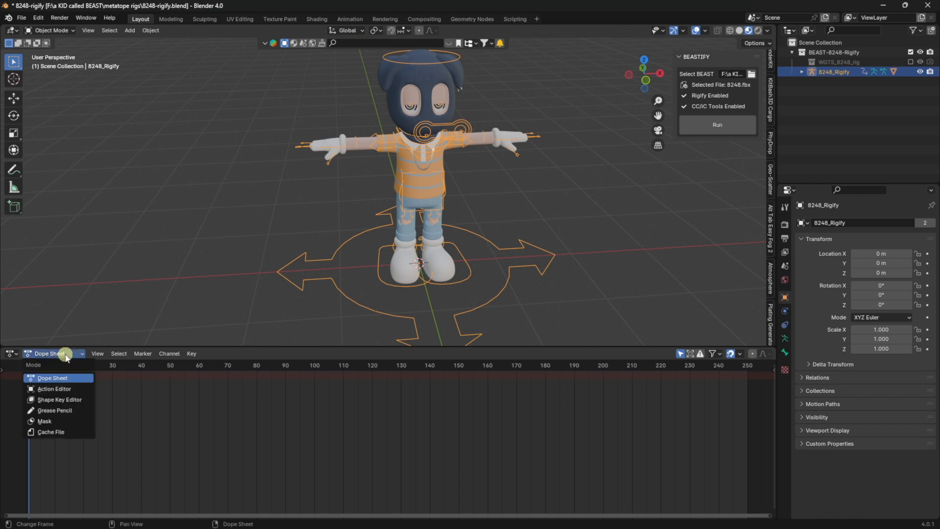
{"action": "left_click", "coordinate": [77, 390]}
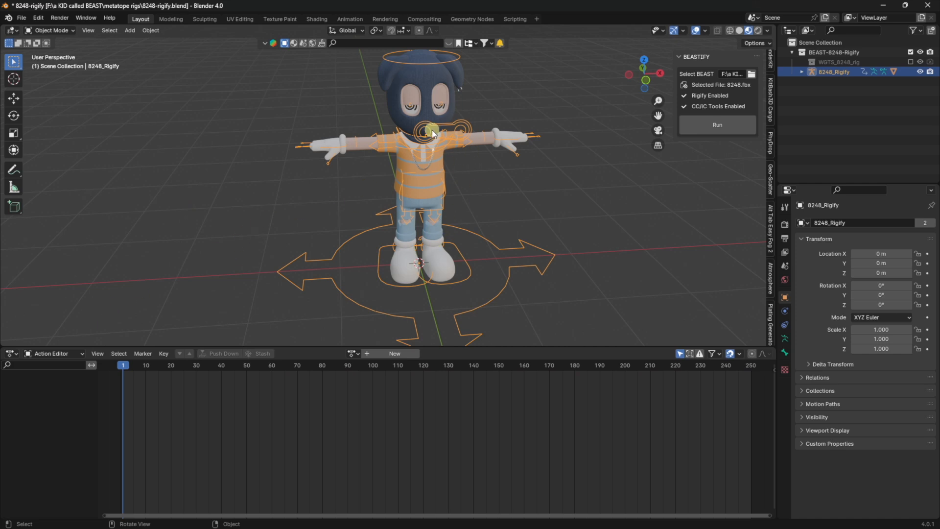
{"action": "left_click", "coordinate": [14, 353]}
{"action": "left_click", "coordinate": [15, 354]}
{"action": "left_click", "coordinate": [14, 354]}
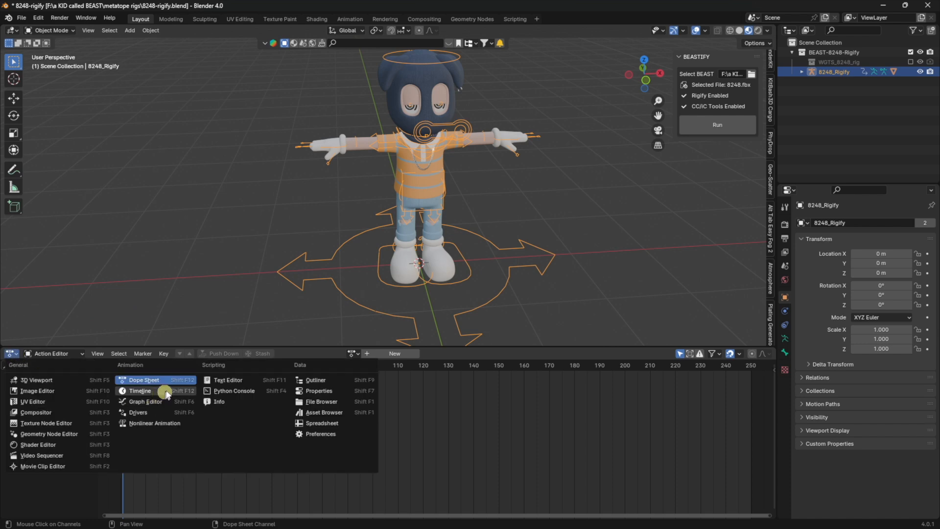
{"action": "left_click", "coordinate": [74, 354]}
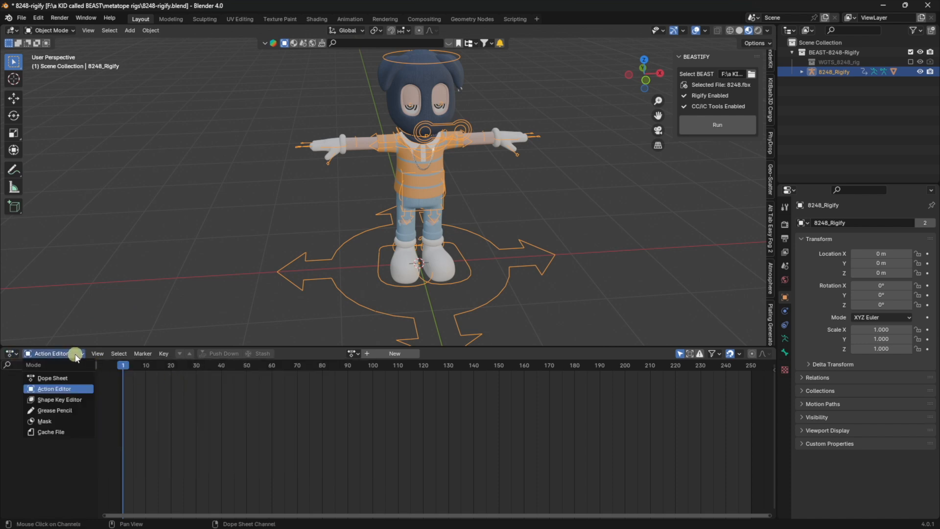
{"action": "left_click", "coordinate": [69, 387]}
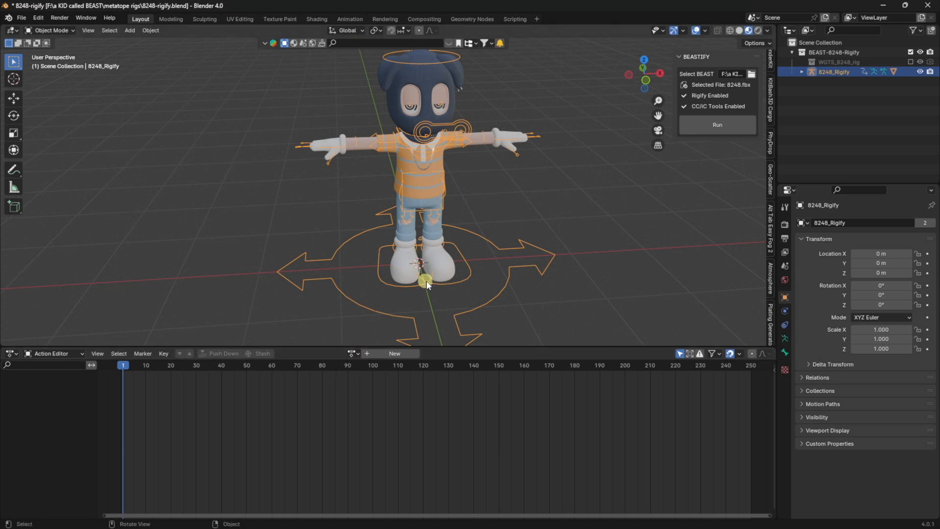
Assign the appended Action to the armature and scrub through the animation, changing to Solid shading and ending on frame 7
{"action": "left_click", "coordinate": [352, 353]}
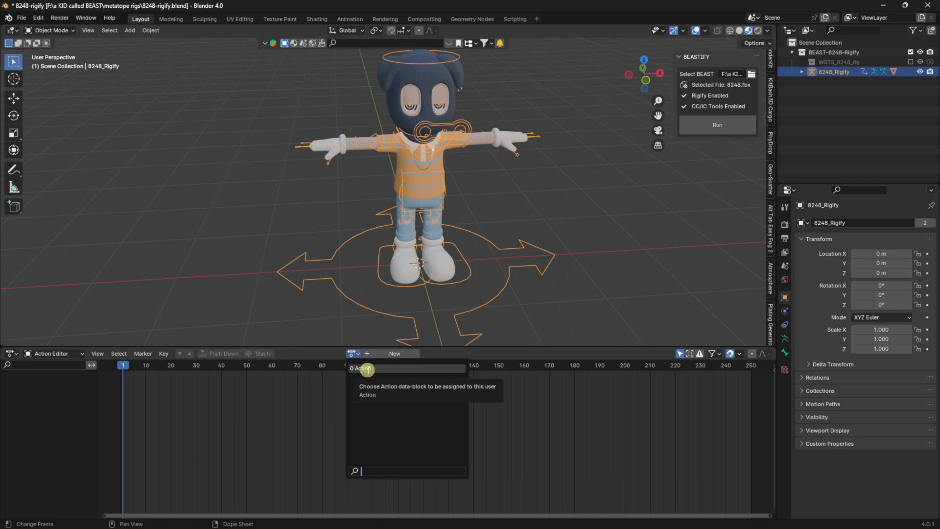
{"action": "left_click", "coordinate": [368, 371]}
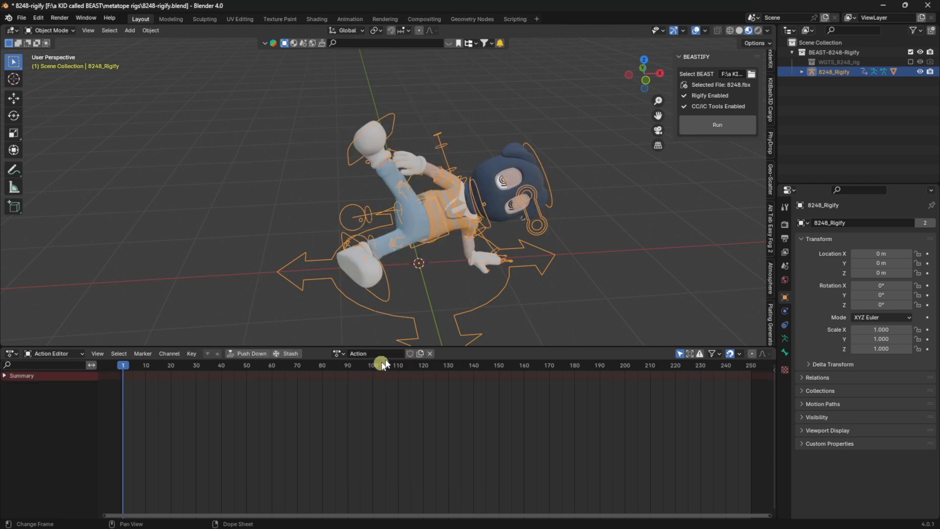
{"action": "left_click_drag", "start_coordinate": [129, 371], "coordinate": [158, 378]}
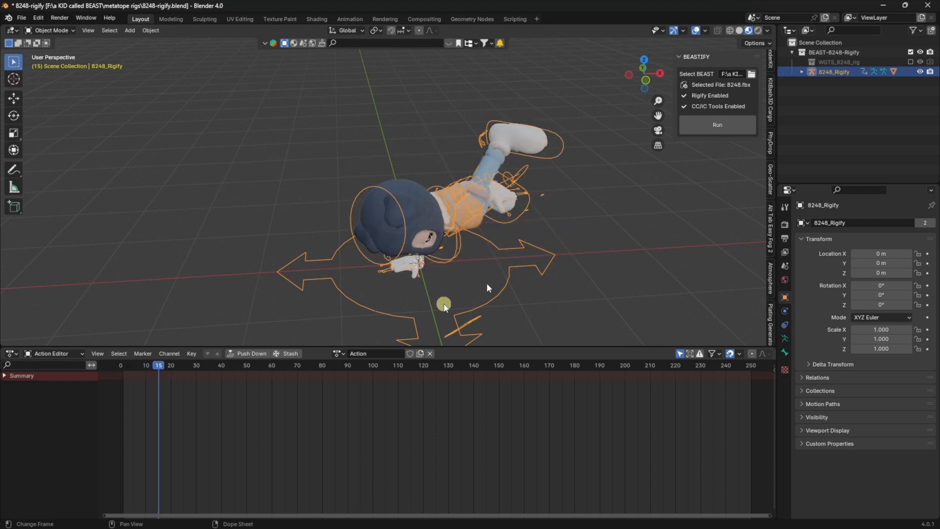
{"action": "left_click", "coordinate": [740, 30]}
{"action": "left_click_drag", "start_coordinate": [160, 368], "coordinate": [138, 402]}
Change the Action Editor area to the Nonlinear Animation editor, showing the armature's Action track up close
{"action": "left_click", "coordinate": [7, 352]}
{"action": "left_click", "coordinate": [147, 382]}
{"action": "left_click", "coordinate": [12, 354]}
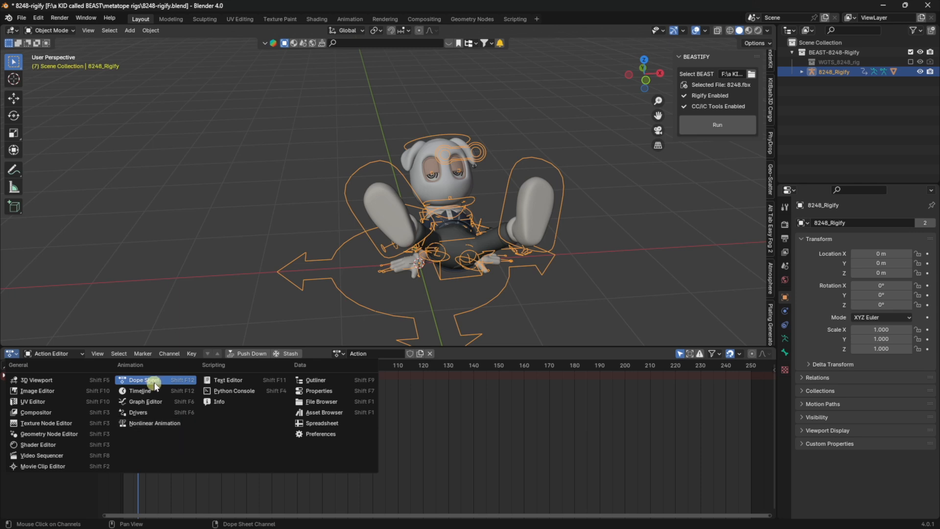
{"action": "left_click", "coordinate": [174, 425]}
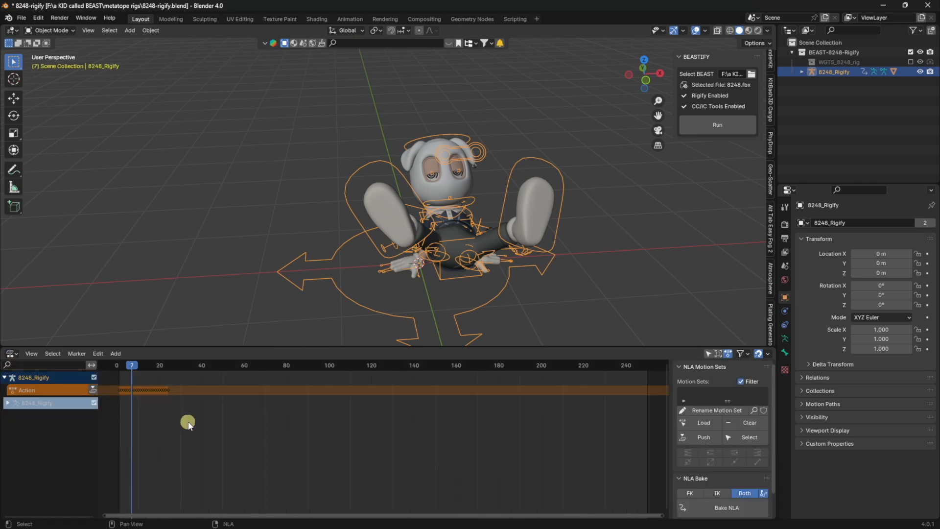
{"action": "scroll", "coordinate": [136, 410], "scroll_direction": "up", "scroll_amount": 6}
{"action": "middle_click_drag", "start_coordinate": [137, 411], "coordinate": [438, 441]}
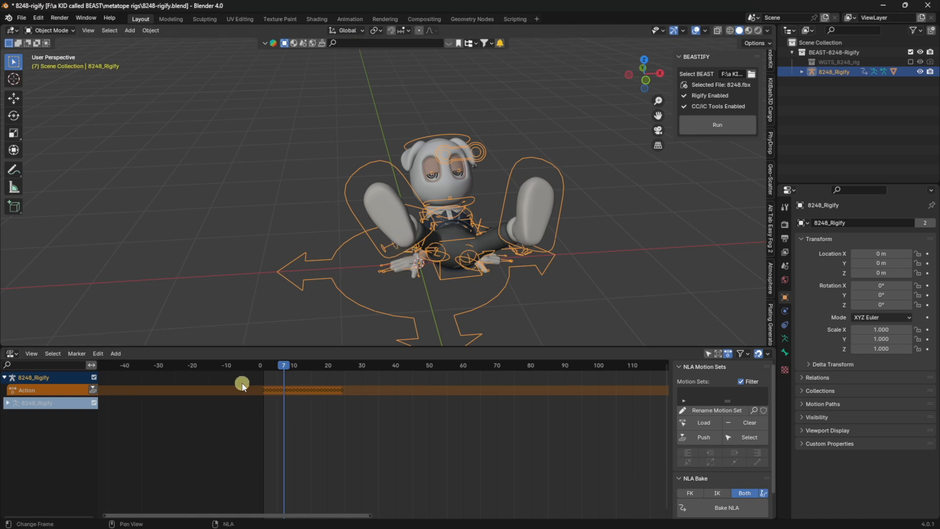
Push the armature's Action down into an NLA strip, then enlarge the Nonlinear Animation area and expand the strip's Action Clip settings
{"action": "left_click", "coordinate": [93, 391]}
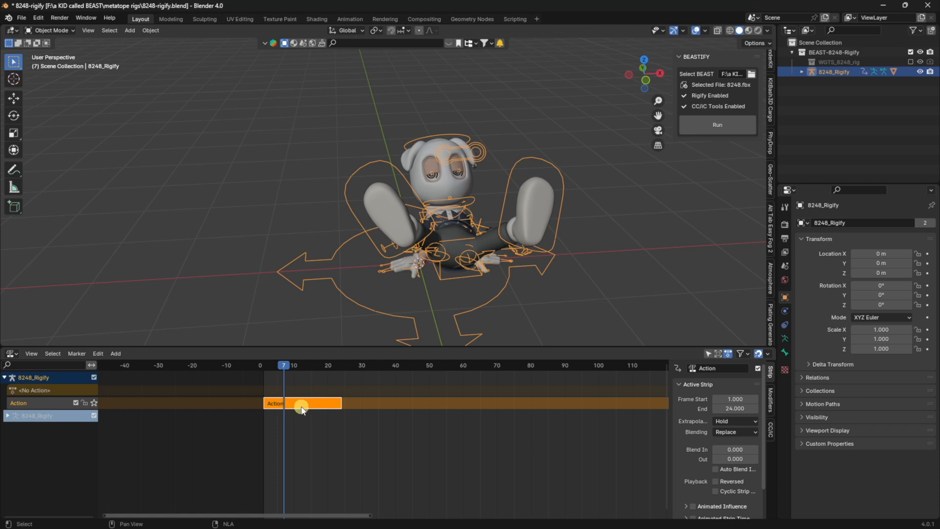
{"action": "mouse_move", "coordinate": [281, 366]}
{"action": "left_mouse_down"}
{"action": "mouse_move", "coordinate": [361, 373]}
{"action": "mouse_move", "coordinate": [273, 369]}
{"action": "mouse_move", "coordinate": [294, 370]}
{"action": "left_mouse_up"}
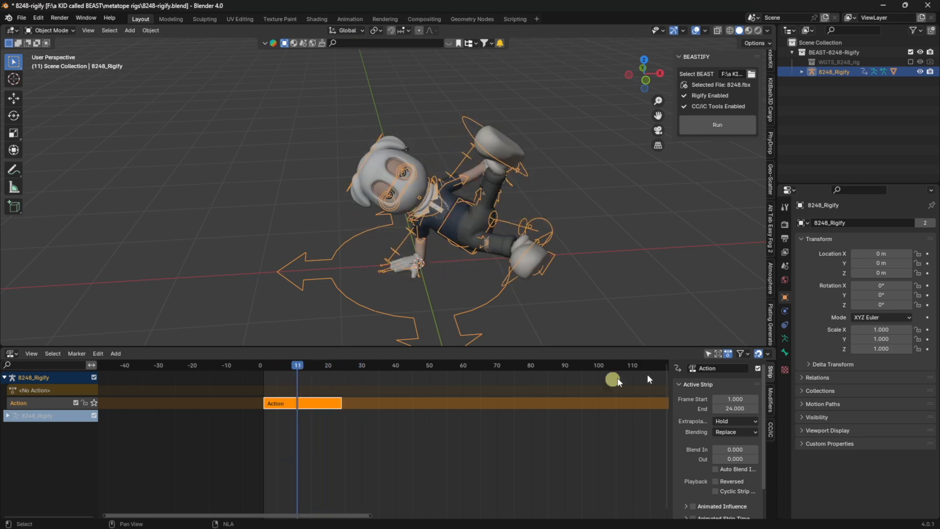
{"action": "left_click_drag", "start_coordinate": [680, 348], "coordinate": [694, 184]}
{"action": "left_click", "coordinate": [402, 244]}
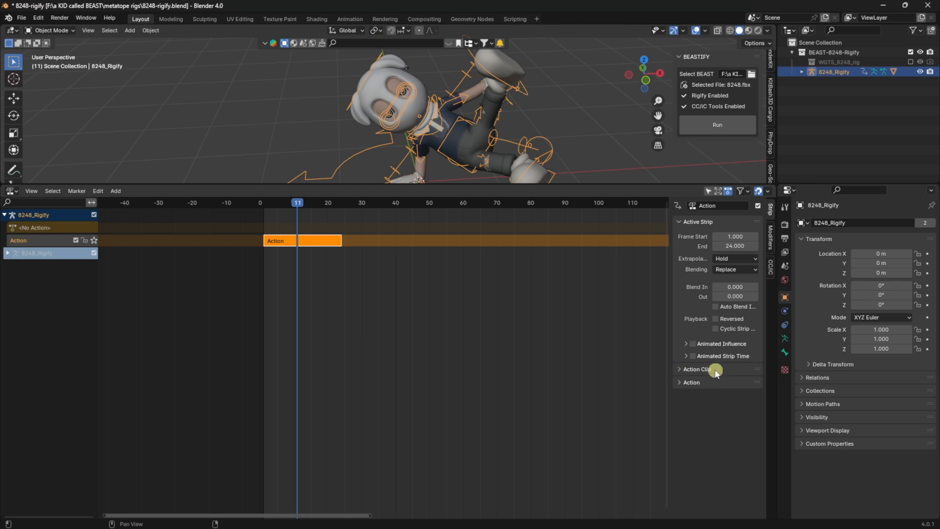
{"action": "left_click", "coordinate": [680, 370]}
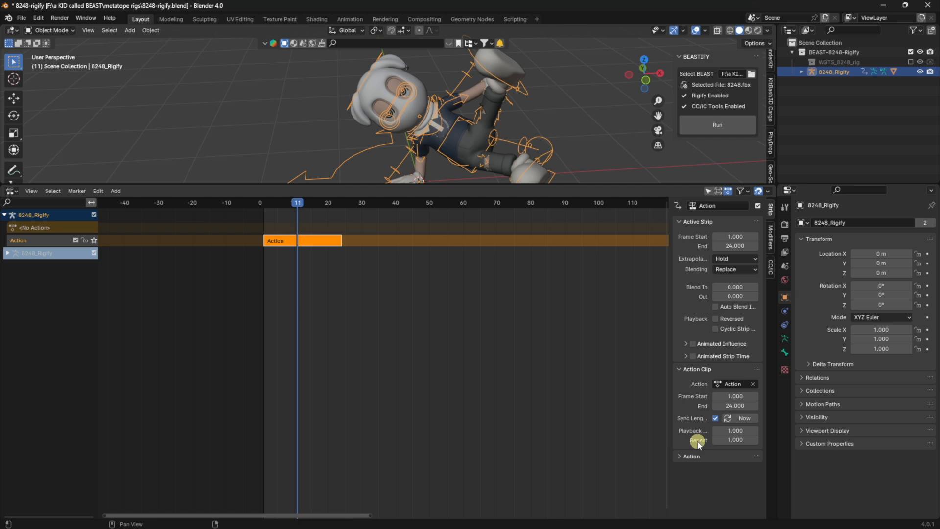
Set the Action strip's Repeat to 2 and scrub the animation to frame 29
{"action": "left_click", "coordinate": [737, 439]}
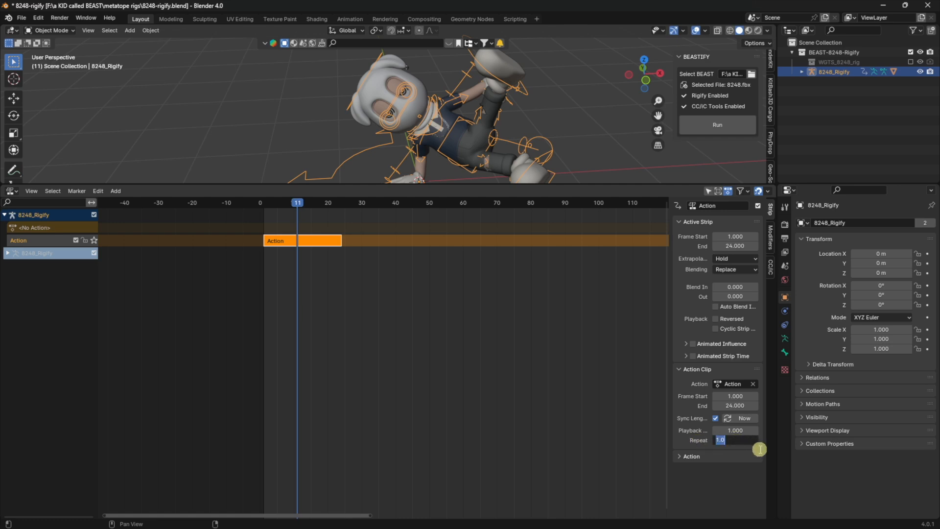
{"action": "key", "text": "Return"}
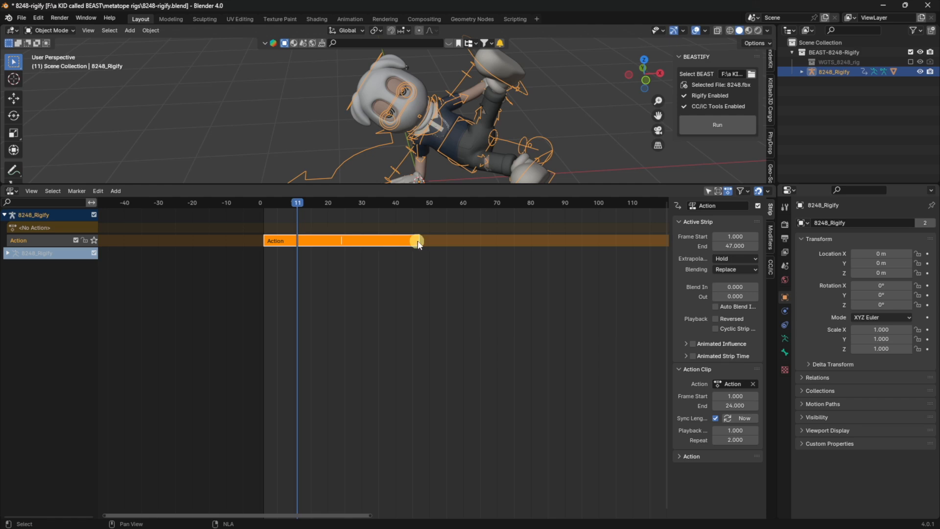
{"action": "left_click_drag", "start_coordinate": [298, 202], "coordinate": [359, 215]}
Raise the Action strip's Repeat to 5 and scrub the dance from the start to frame 97
{"action": "left_click", "coordinate": [736, 440]}
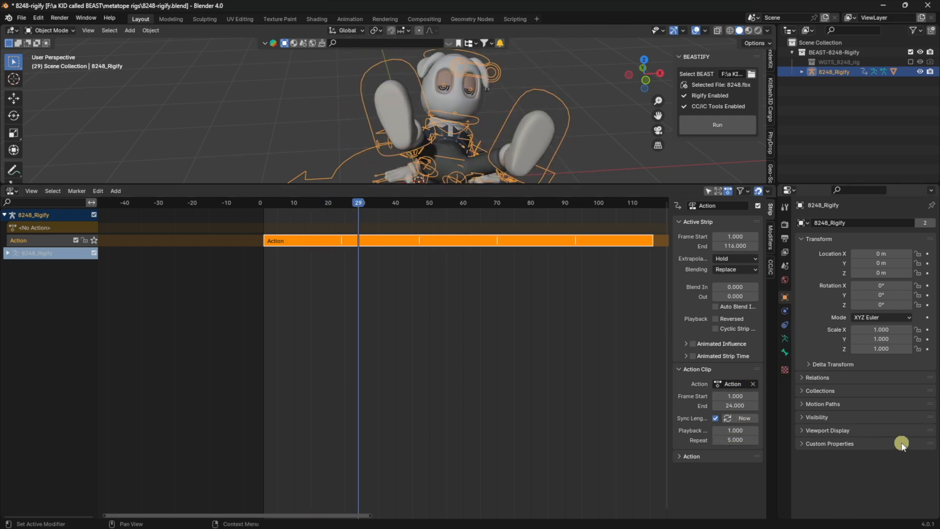
{"action": "left_click", "coordinate": [261, 205]}
{"action": "left_click_drag", "start_coordinate": [262, 206], "coordinate": [589, 270]}
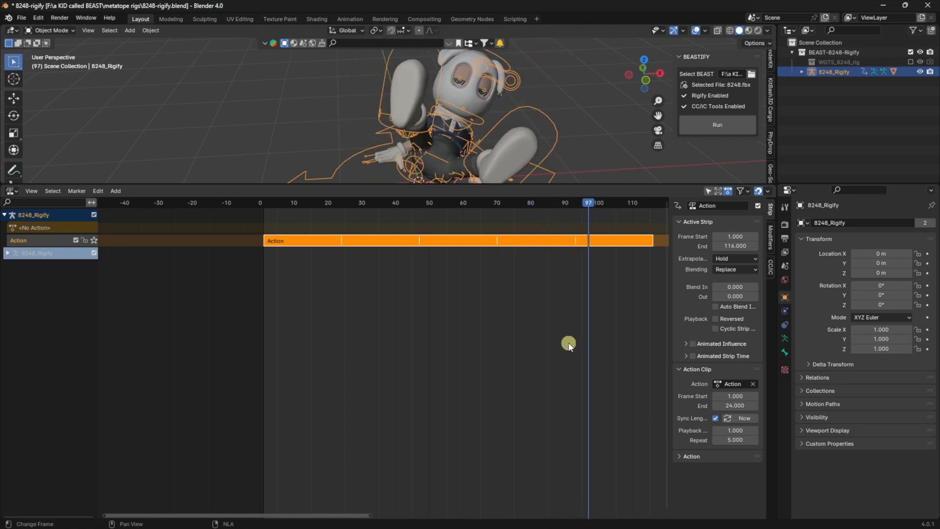
Set the Action strip's Repeat to 25 and scrub the animation, ending on frame 41
{"action": "left_click", "coordinate": [750, 439]}
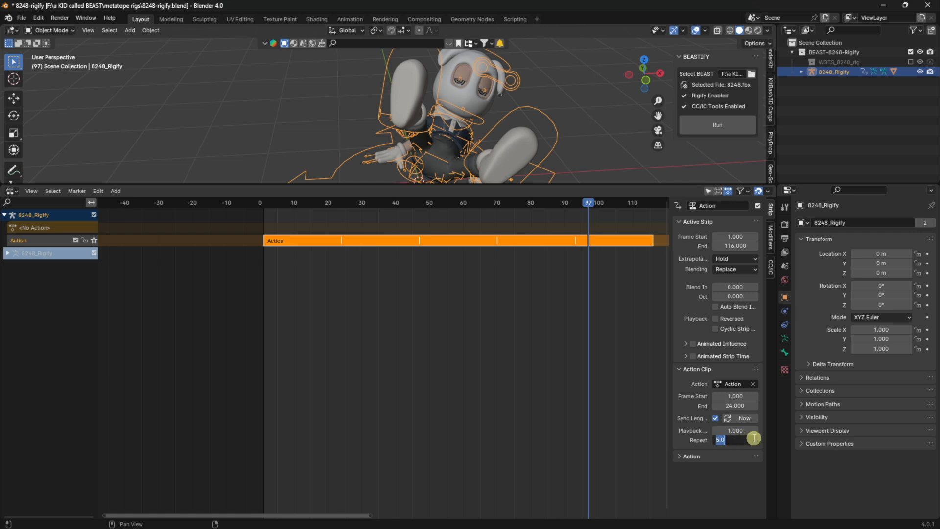
{"action": "type", "text": "25"}
{"action": "key", "text": "Return"}
{"action": "scroll", "coordinate": [576, 339], "scroll_direction": "down", "scroll_amount": 10}
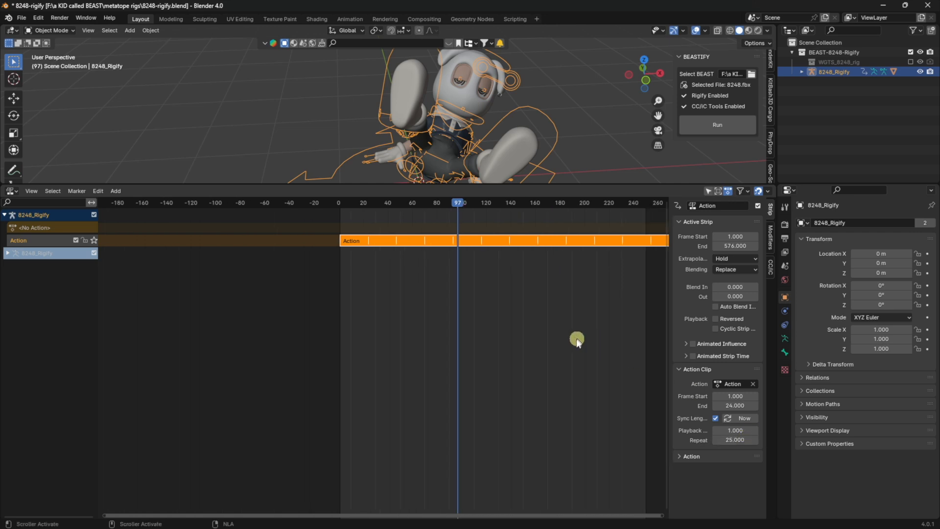
{"action": "scroll", "coordinate": [517, 297], "scroll_direction": "down", "scroll_amount": 1}
{"action": "left_click_drag", "start_coordinate": [409, 201], "coordinate": [385, 215]}
Reduce the Action strip's Repeat to 5
{"action": "left_click", "coordinate": [735, 440]}
{"action": "type", "text": "5"}
{"action": "key", "text": "Return"}
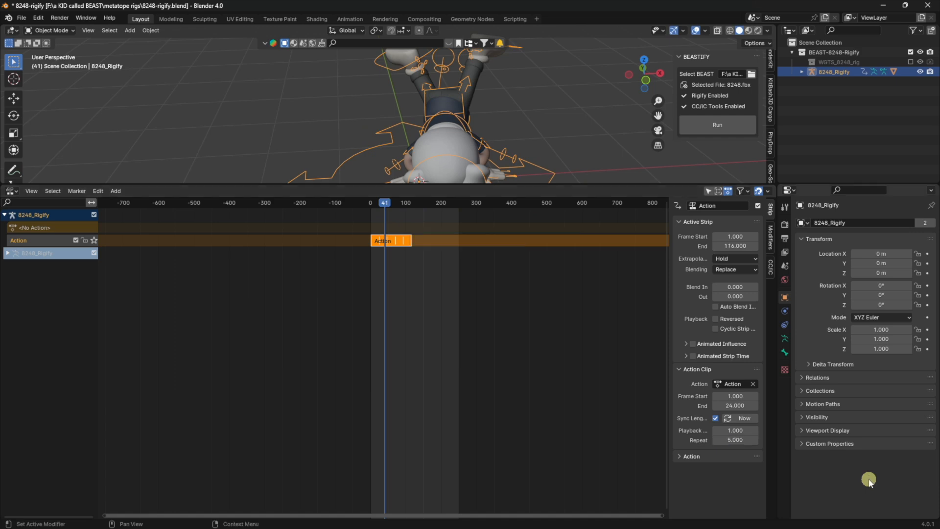
{"action": "scroll", "coordinate": [396, 281], "scroll_direction": "up", "scroll_amount": 10}
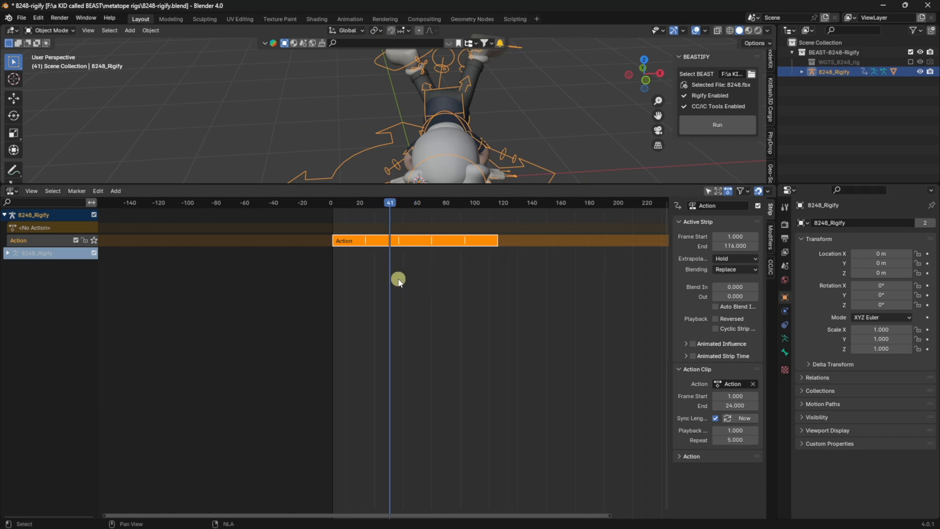
Set the Action strip's Repeat to 1 and move the current frame to 14
{"action": "left_click", "coordinate": [735, 439]}
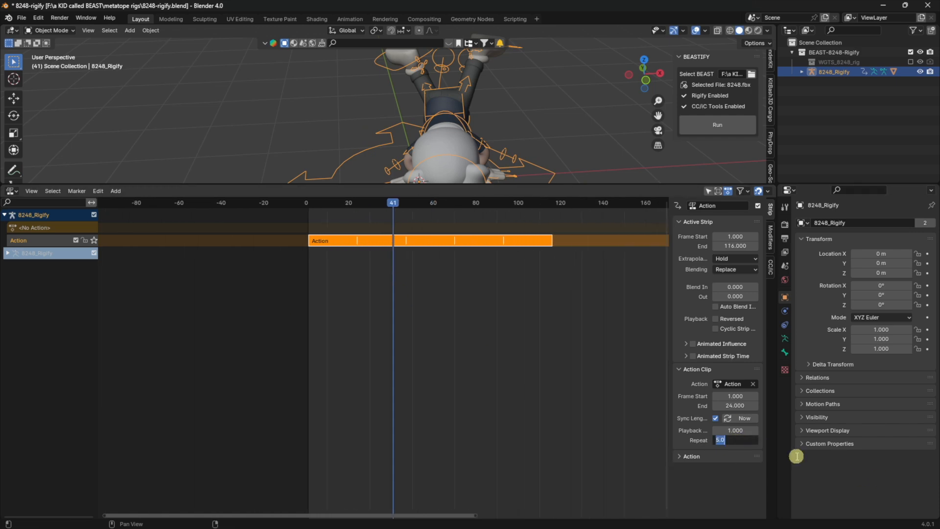
{"action": "type", "text": "1"}
{"action": "key", "text": "Return"}
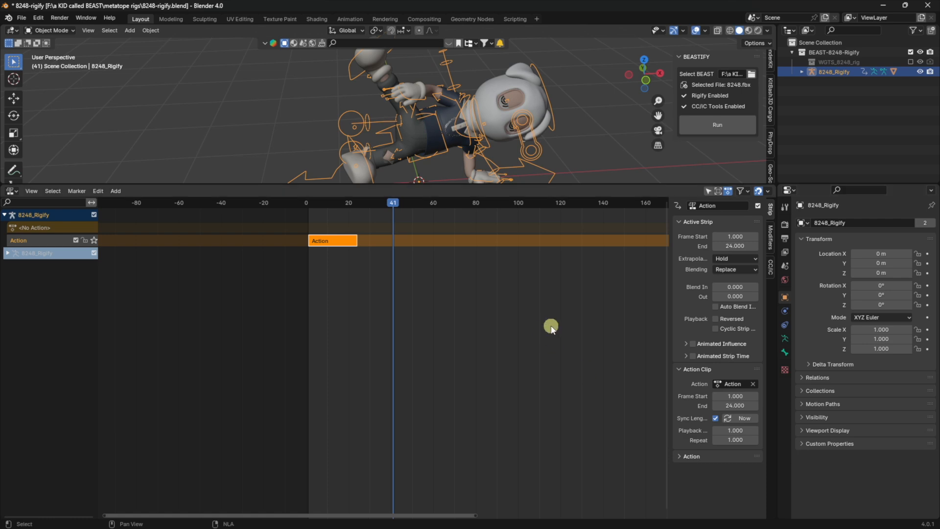
{"action": "scroll", "coordinate": [276, 260], "scroll_direction": "up", "scroll_amount": 4}
{"action": "scroll", "coordinate": [276, 261], "scroll_direction": "up", "scroll_amount": 6}
{"action": "middle_click_drag", "start_coordinate": [282, 266], "coordinate": [420, 344]}
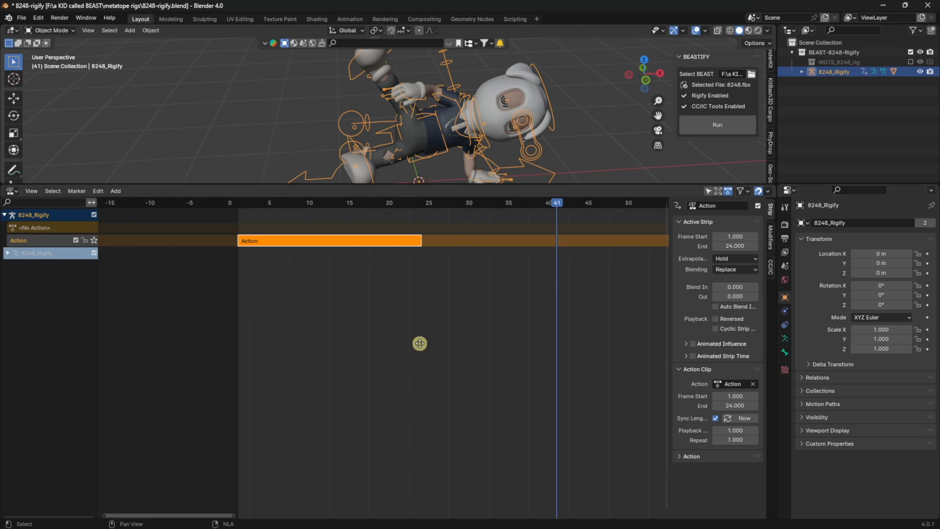
{"action": "left_click", "coordinate": [349, 199]}
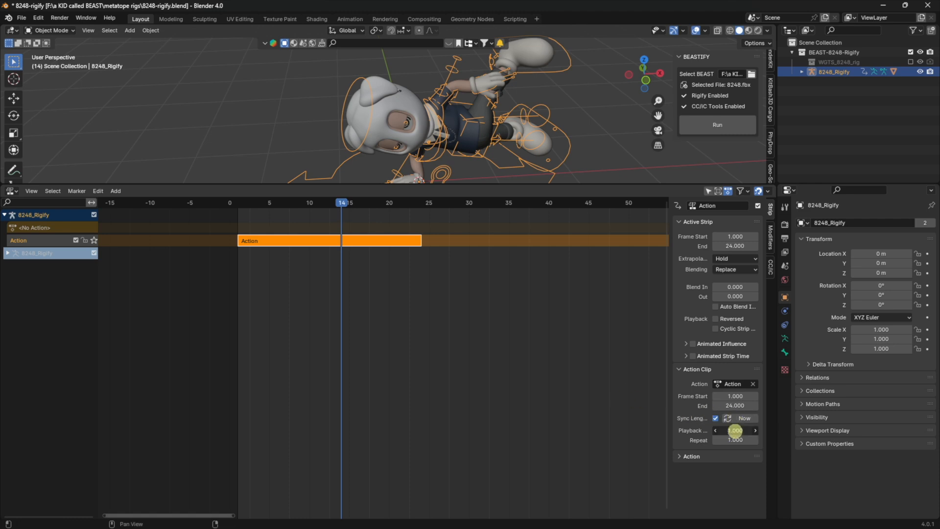
Set the Action strip's Playback Scale to 2 and play the slowed animation from frame 1
{"action": "left_click_drag", "start_coordinate": [737, 431], "coordinate": [742, 430]}
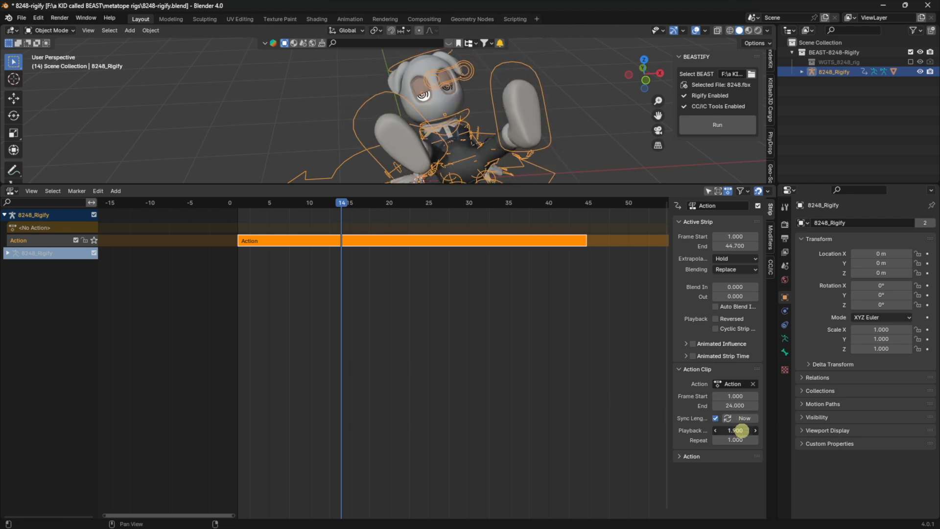
{"action": "left_click", "coordinate": [742, 431]}
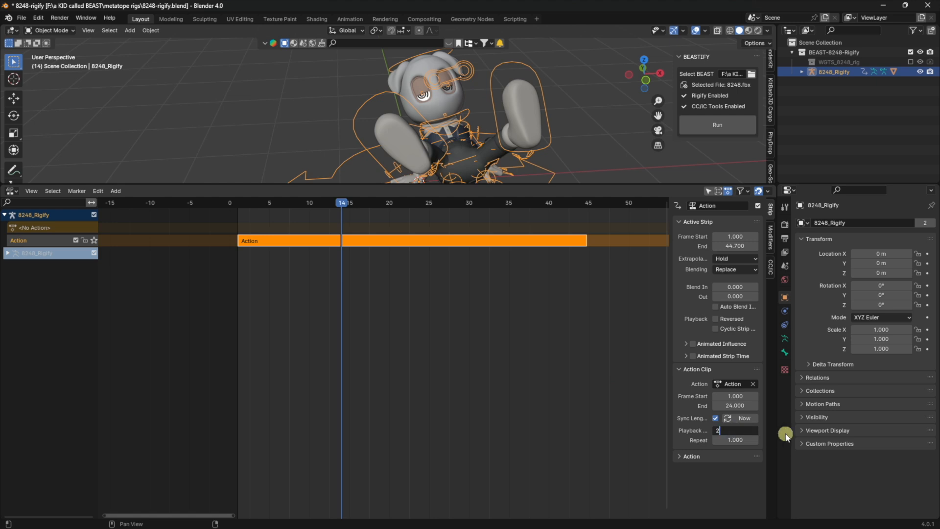
{"action": "type", "text": "2"}
{"action": "key", "text": "Return"}
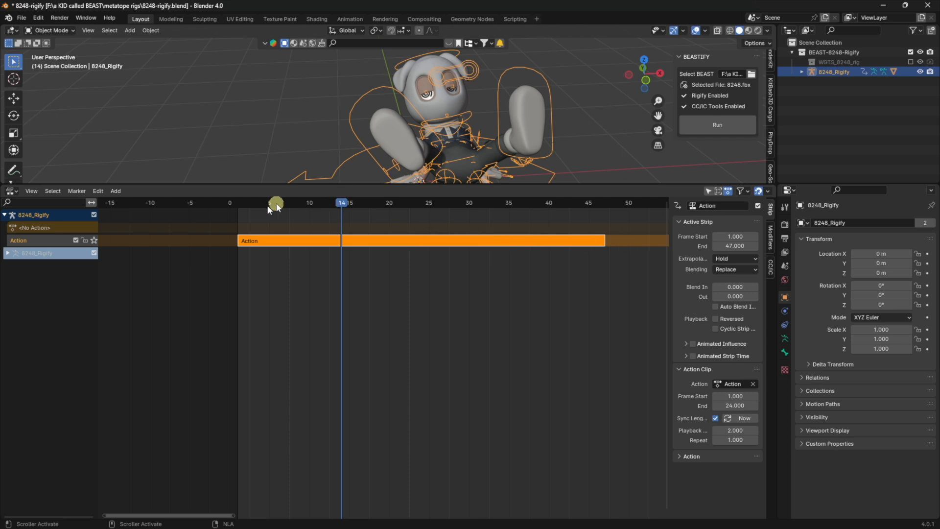
{"action": "left_click_drag", "start_coordinate": [238, 206], "coordinate": [238, 241]}
{"action": "key", "text": "space"}
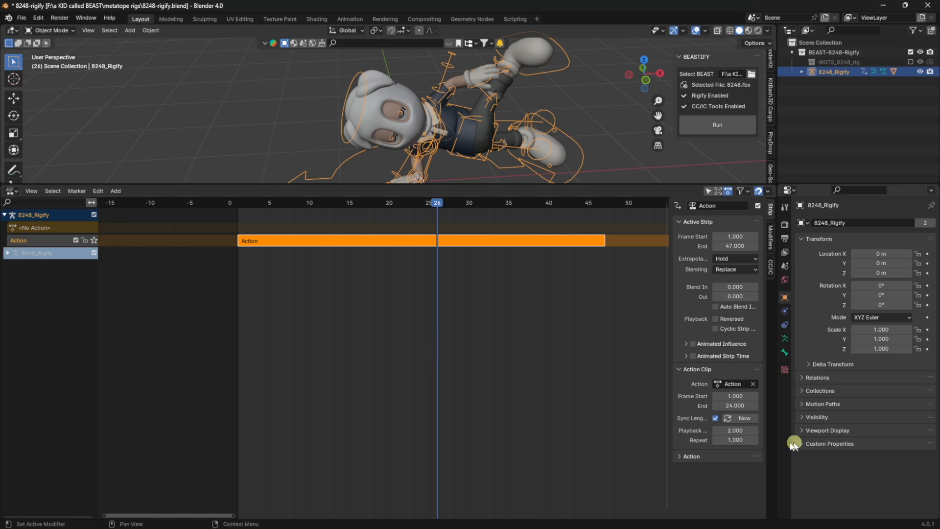
Set the Action strip's Playback Scale to 3, play the animation from frame 4 and stop it at frame 28
{"action": "left_click", "coordinate": [737, 430]}
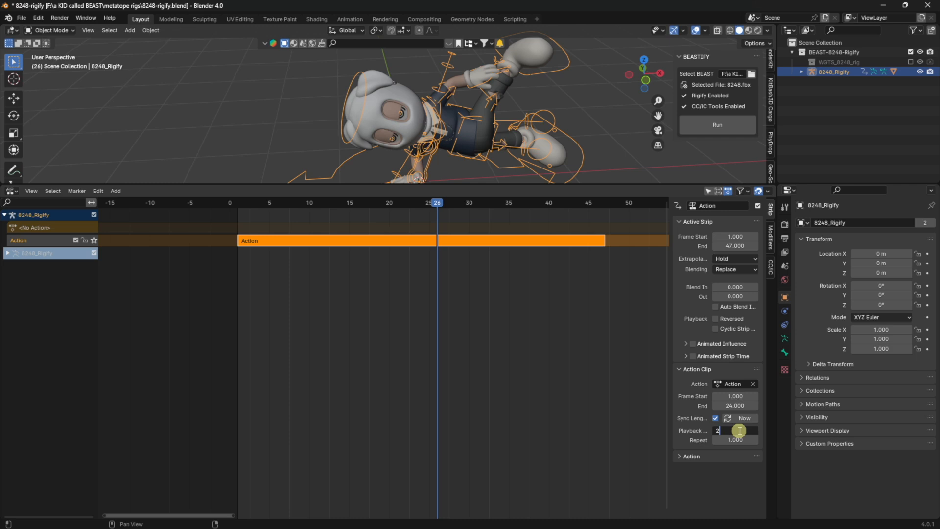
{"action": "key", "text": "Return"}
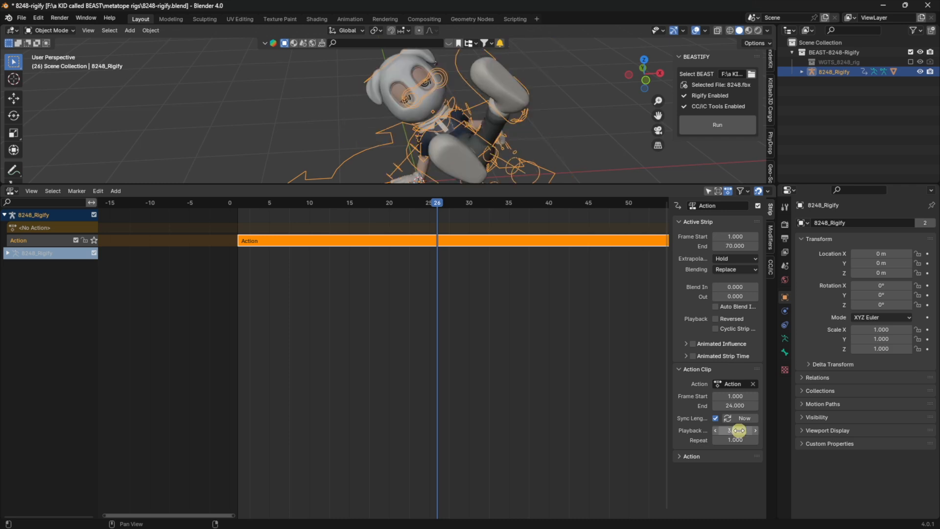
{"action": "left_click", "coordinate": [239, 205]}
{"action": "left_click_drag", "start_coordinate": [240, 206], "coordinate": [261, 206]}
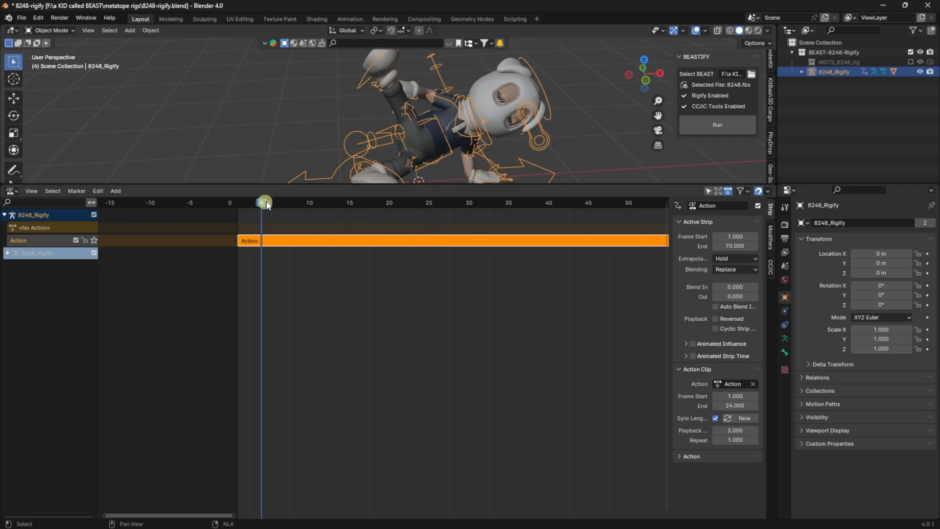
{"action": "key", "text": "space"}
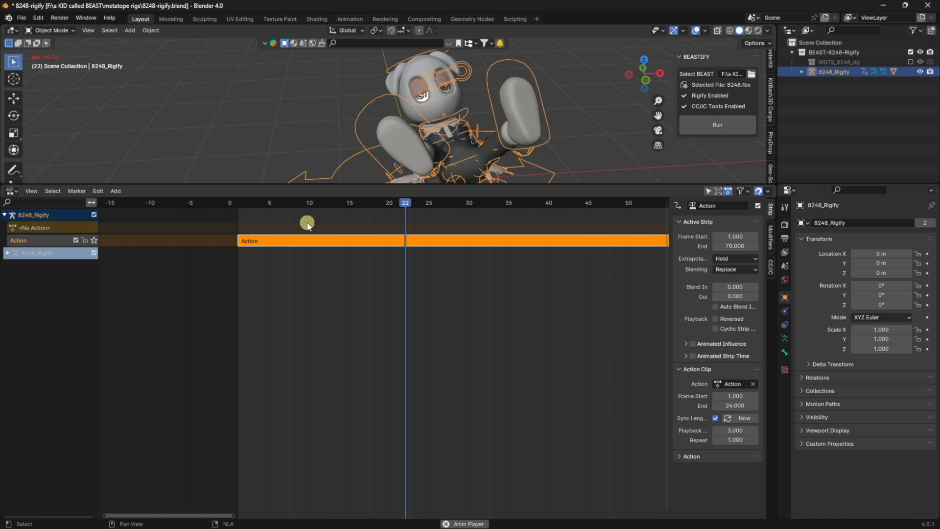
{"action": "key", "text": "space"}
Set the Action strip's Playback Scale to 0.5 and scrub the sped-up animation from frame 1 to 17
{"action": "left_click", "coordinate": [735, 431]}
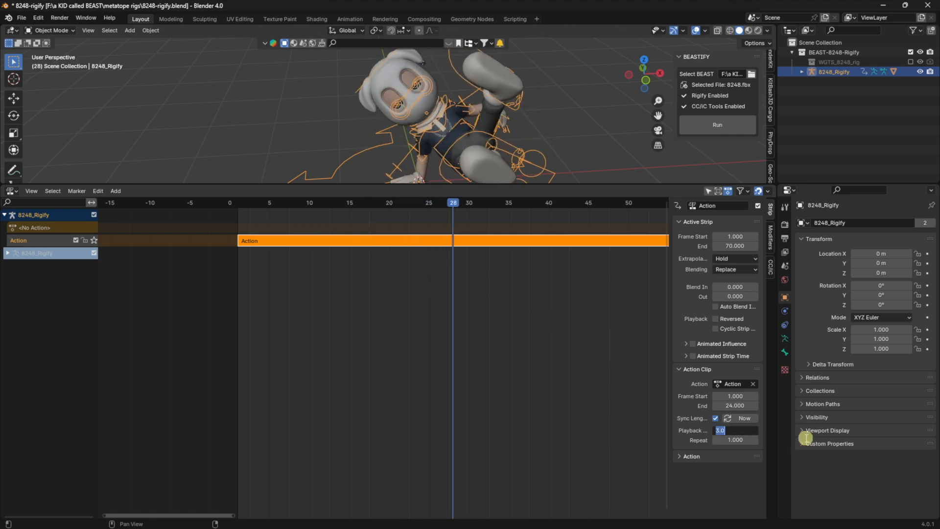
{"action": "type", "text": ".5"}
{"action": "key", "text": "Return"}
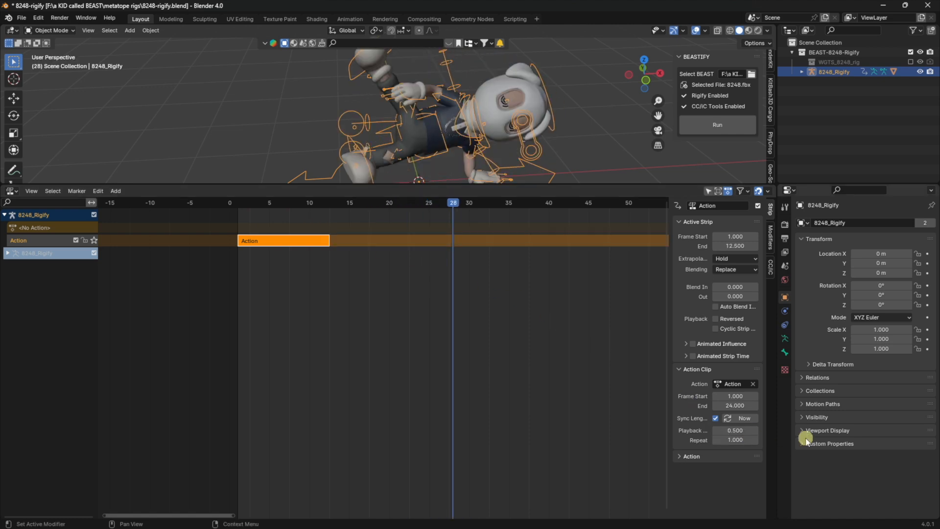
{"action": "left_click", "coordinate": [237, 203]}
{"action": "left_click_drag", "start_coordinate": [237, 203], "coordinate": [355, 237]}
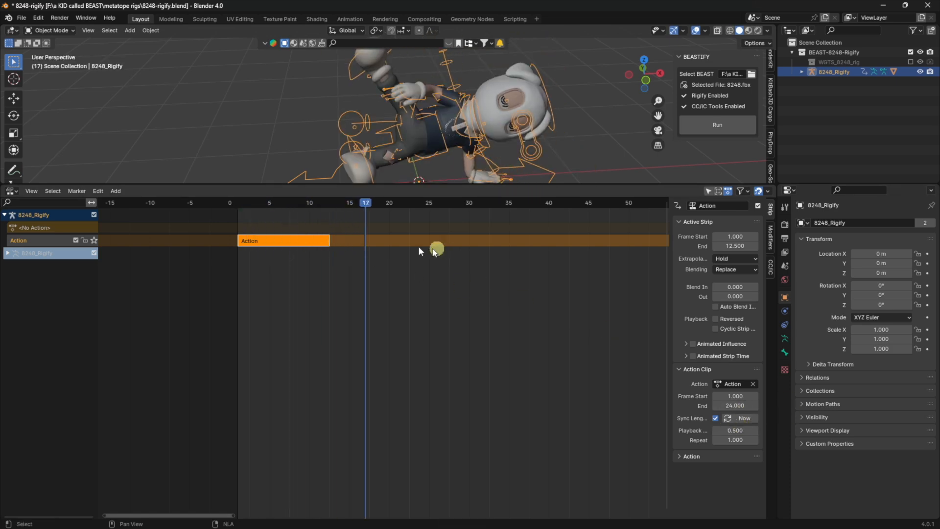
Set the Action strip's Playback Scale to 1 and return to frame 1
{"action": "left_click", "coordinate": [735, 430]}
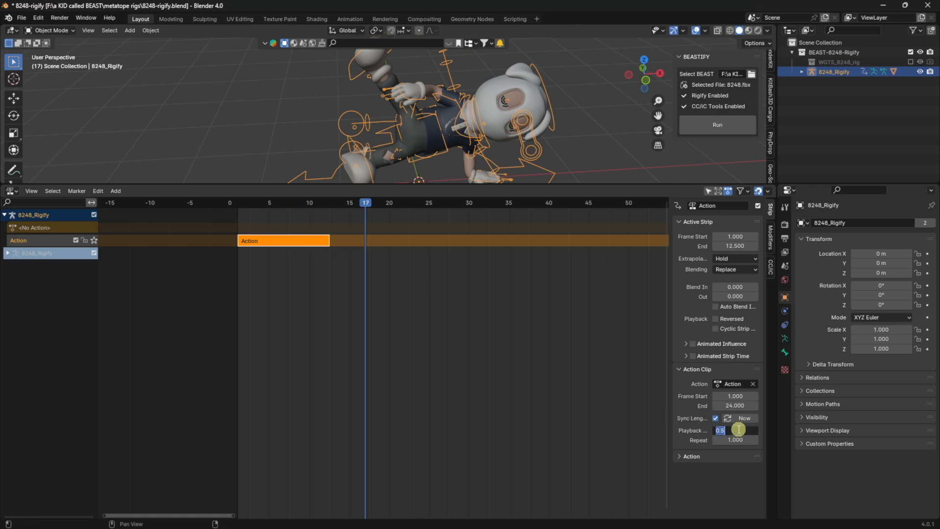
{"action": "type", "text": "1"}
{"action": "key", "text": "Return"}
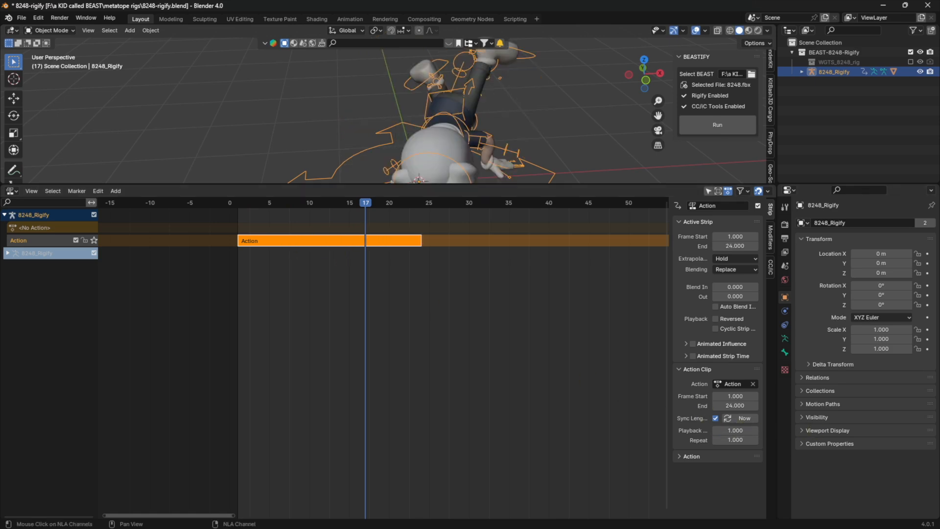
{"action": "left_click", "coordinate": [238, 202]}
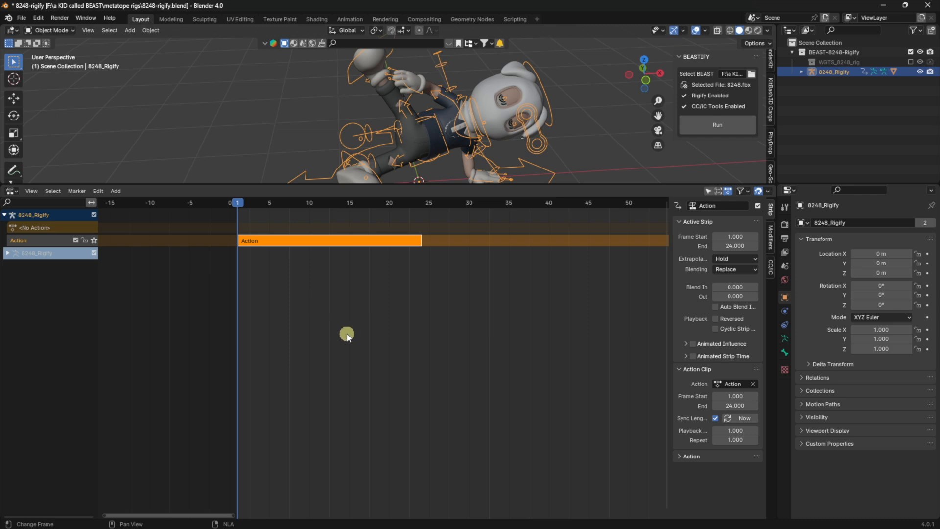
Set the Action strip's Repeat to 5 and scrub through the repeated dance to frame 94
{"action": "left_click", "coordinate": [732, 442]}
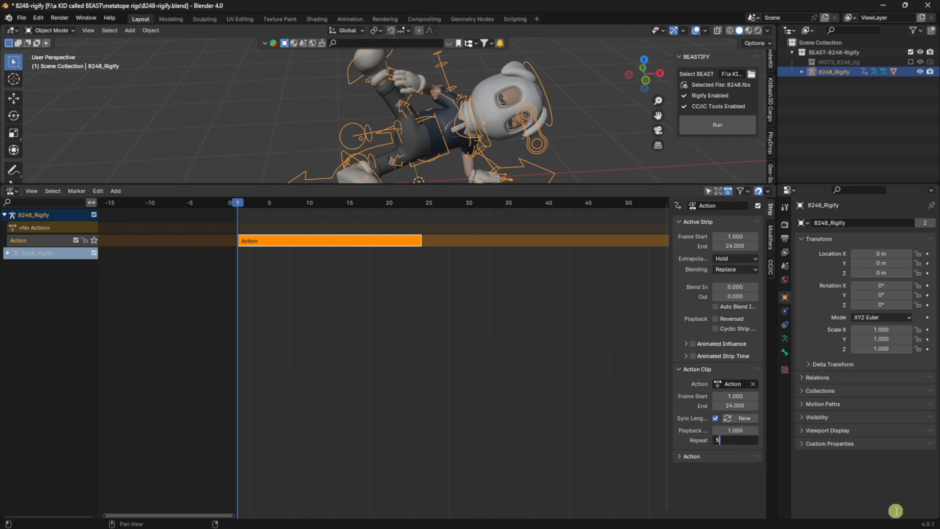
{"action": "type", "text": "5"}
{"action": "key", "text": "Return"}
{"action": "scroll", "coordinate": [279, 269], "scroll_direction": "down", "scroll_amount": 6}
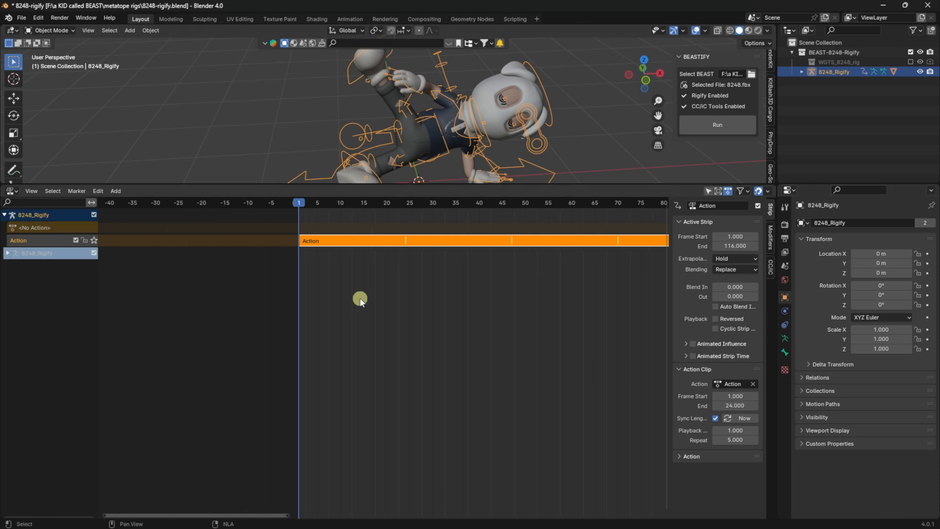
{"action": "left_click_drag", "start_coordinate": [338, 202], "coordinate": [570, 215]}
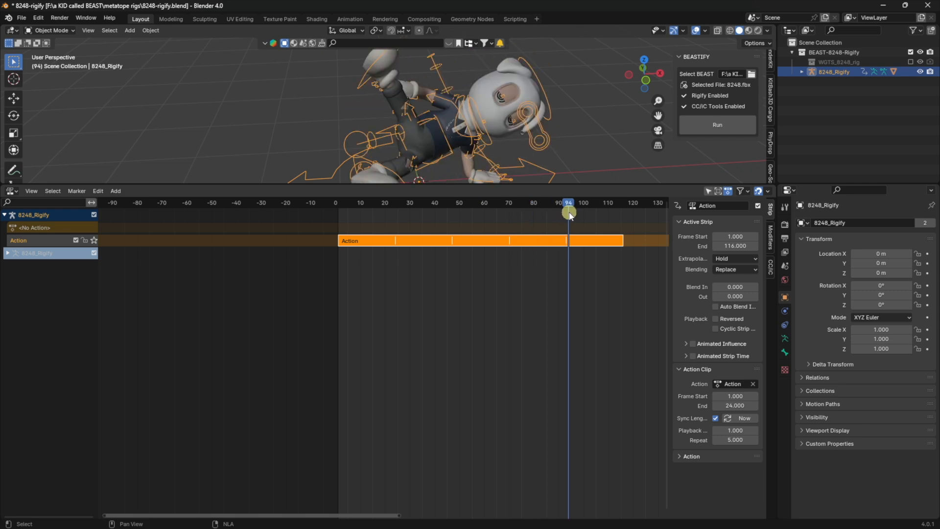
Scrub across the strip's last repeat boundary to frame 95, then shrink the Nonlinear Animation area to enlarge the 3D viewport
{"action": "scroll", "coordinate": [470, 288], "scroll_direction": "up", "scroll_amount": 2}
{"action": "left_click_drag", "start_coordinate": [507, 201], "coordinate": [639, 206]}
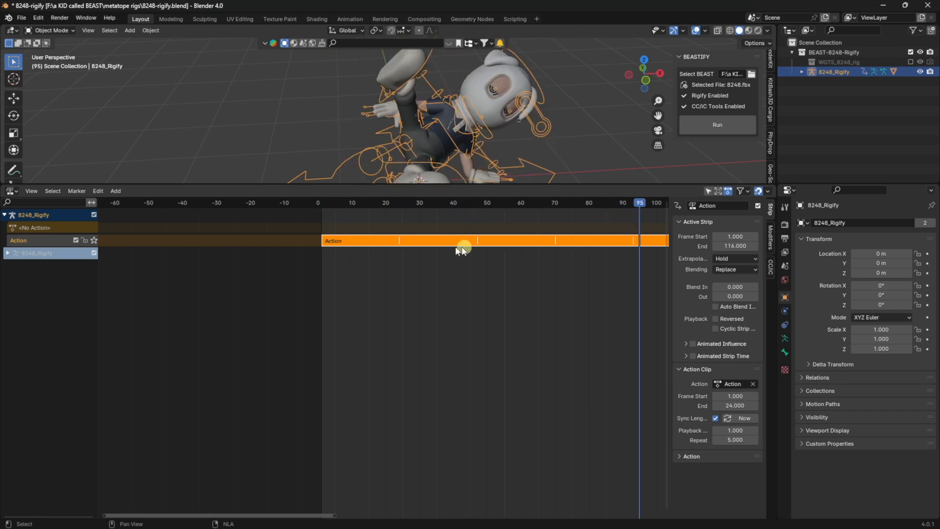
{"action": "scroll", "coordinate": [483, 243], "scroll_direction": "down", "scroll_amount": 2}
{"action": "left_click_drag", "start_coordinate": [426, 184], "coordinate": [420, 297]}
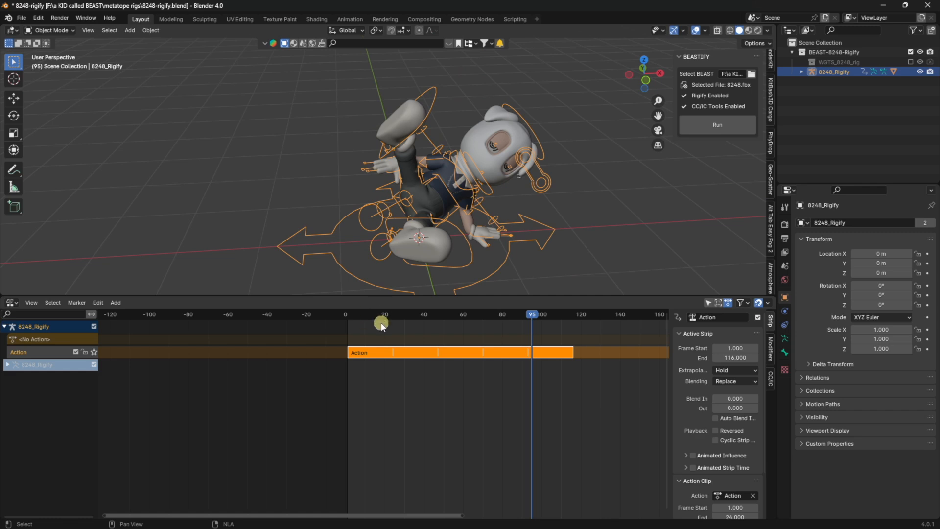
Scrub the repeated dance strip to frame 26 and set the Action strip's Repeat to 1
{"action": "scroll", "coordinate": [700, 453], "scroll_direction": "down", "scroll_amount": 3}
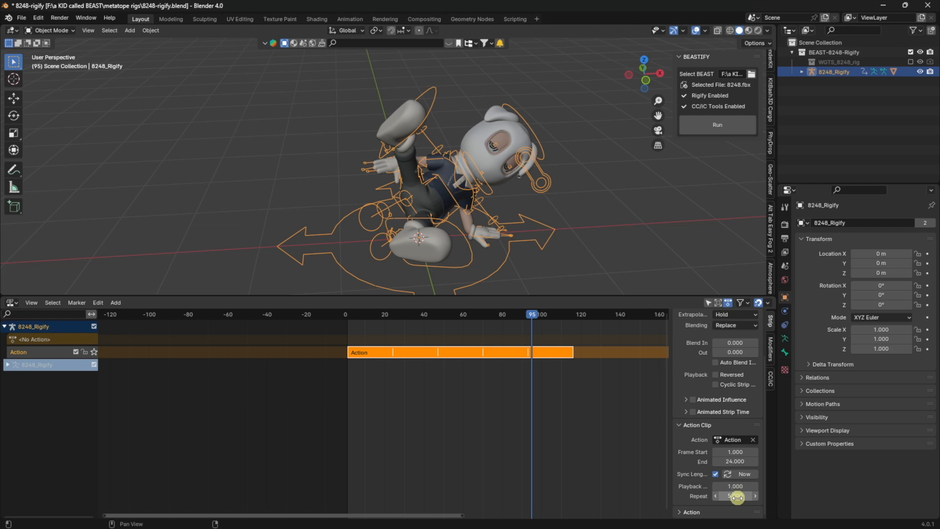
{"action": "left_click", "coordinate": [349, 317]}
{"action": "left_click_drag", "start_coordinate": [349, 318], "coordinate": [397, 318]}
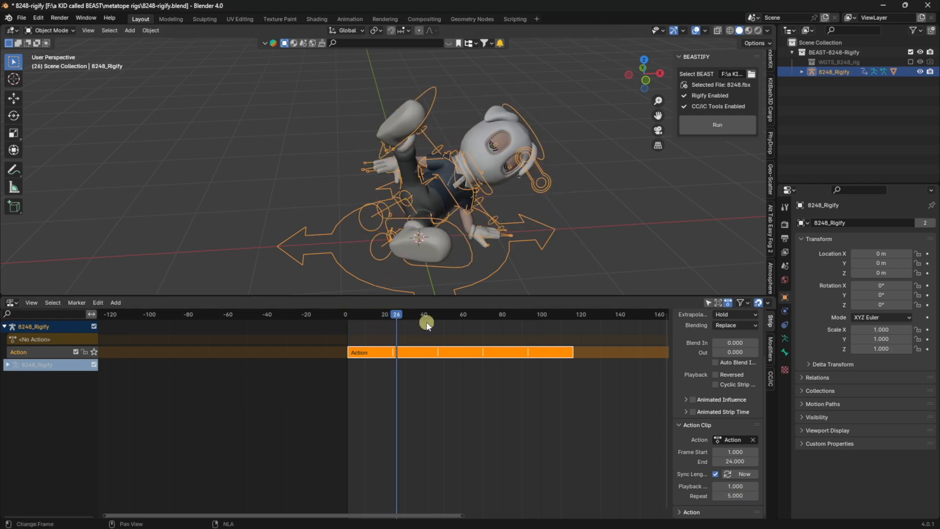
{"action": "left_click", "coordinate": [748, 496]}
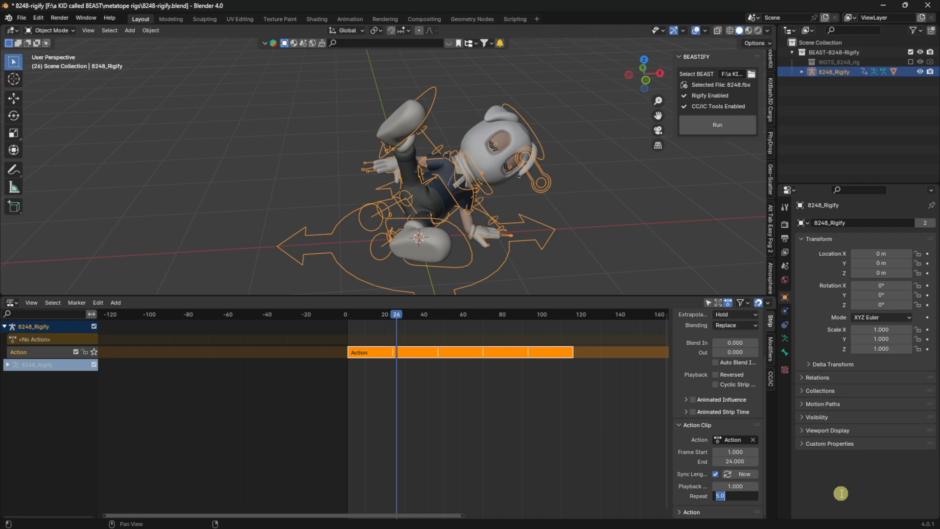
{"action": "type", "text": "1"}
{"action": "key", "text": "Return"}
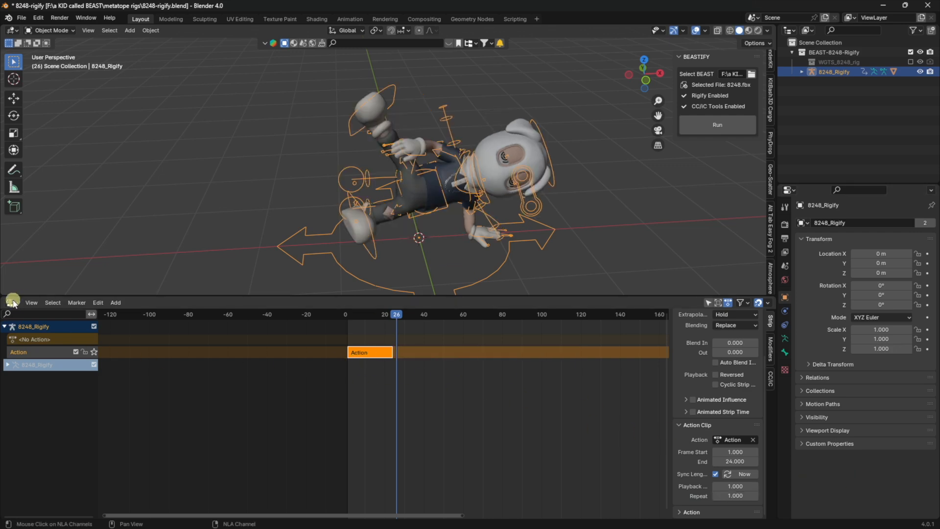
Append the Action data-block from "dance_shuffle (1).blend" in the Downloads folder
{"action": "left_click", "coordinate": [121, 196]}
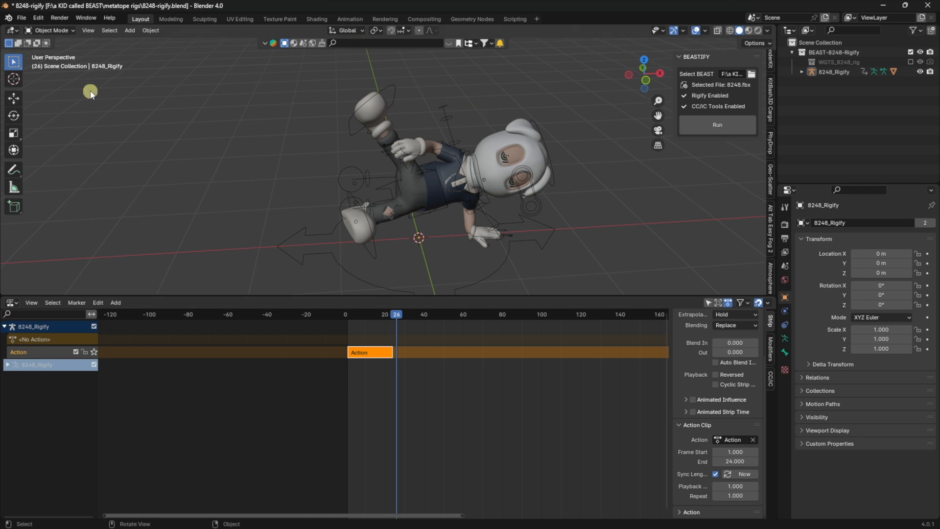
{"action": "left_click", "coordinate": [22, 18]}
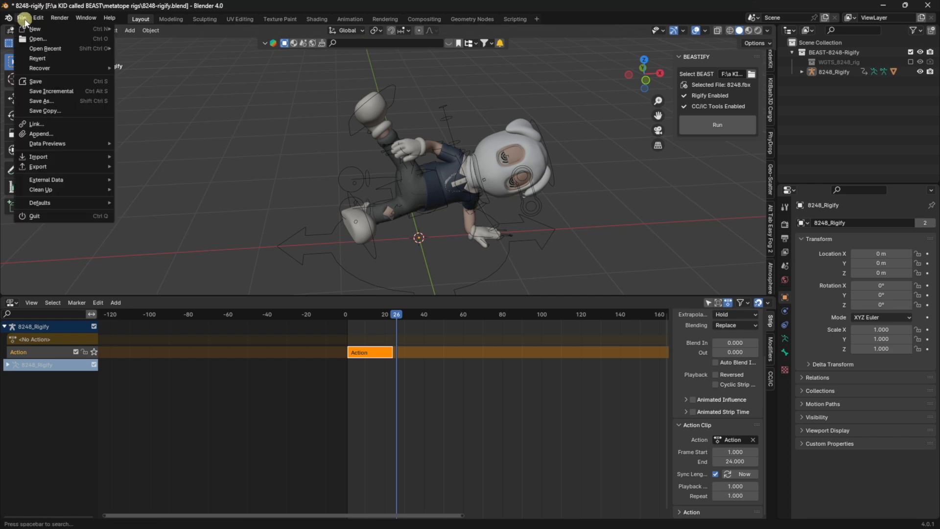
{"action": "left_click", "coordinate": [92, 134]}
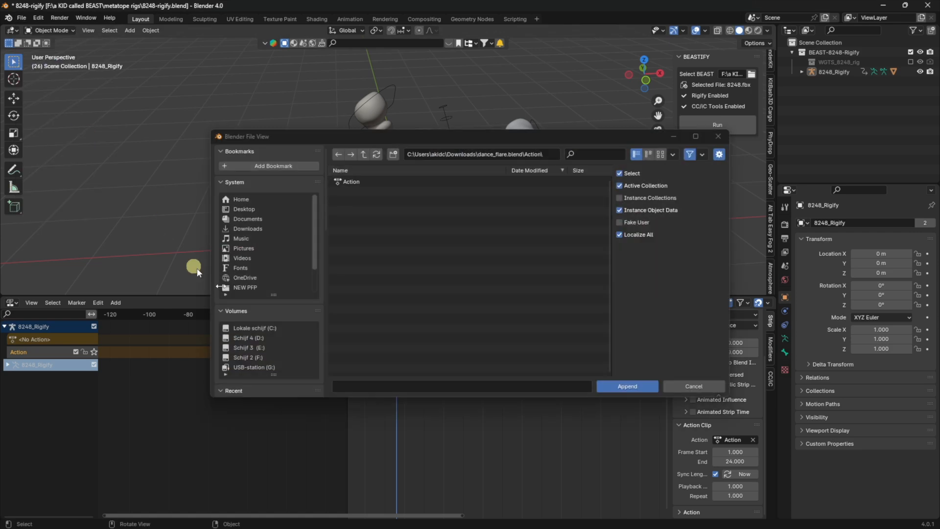
{"action": "left_click", "coordinate": [261, 229]}
{"action": "scroll", "coordinate": [410, 247], "scroll_direction": "down", "scroll_amount": 10}
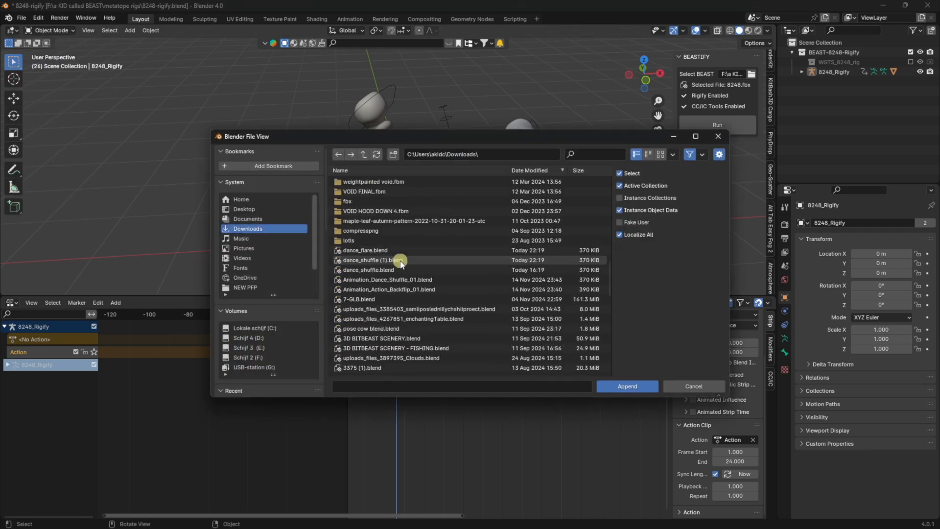
{"action": "double_click", "coordinate": [400, 260]}
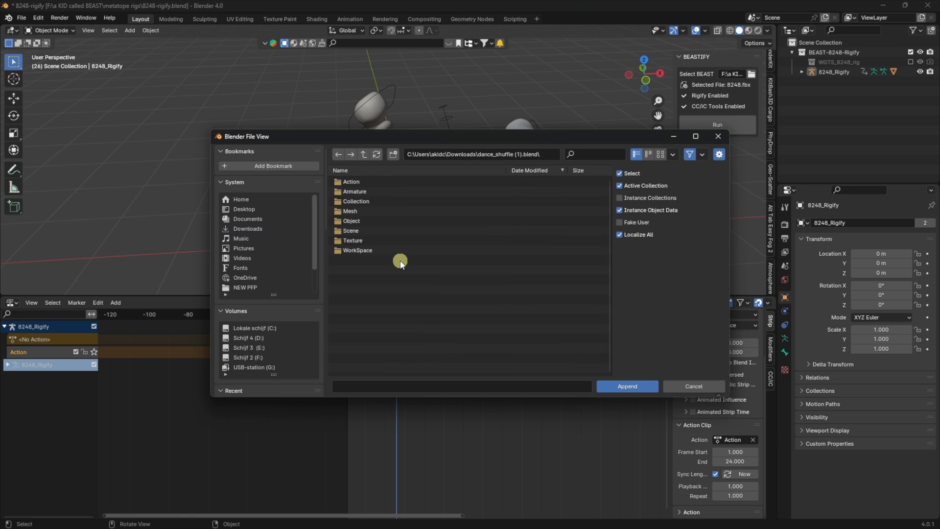
{"action": "mouse_move", "coordinate": [387, 169]}
{"action": "left_mouse_down"}
{"action": "mouse_move", "coordinate": [433, 223]}
{"action": "mouse_move", "coordinate": [462, 375]}
{"action": "mouse_move", "coordinate": [446, 277]}
{"action": "mouse_move", "coordinate": [396, 156]}
{"action": "left_mouse_up"}
{"action": "left_click", "coordinate": [385, 169]}
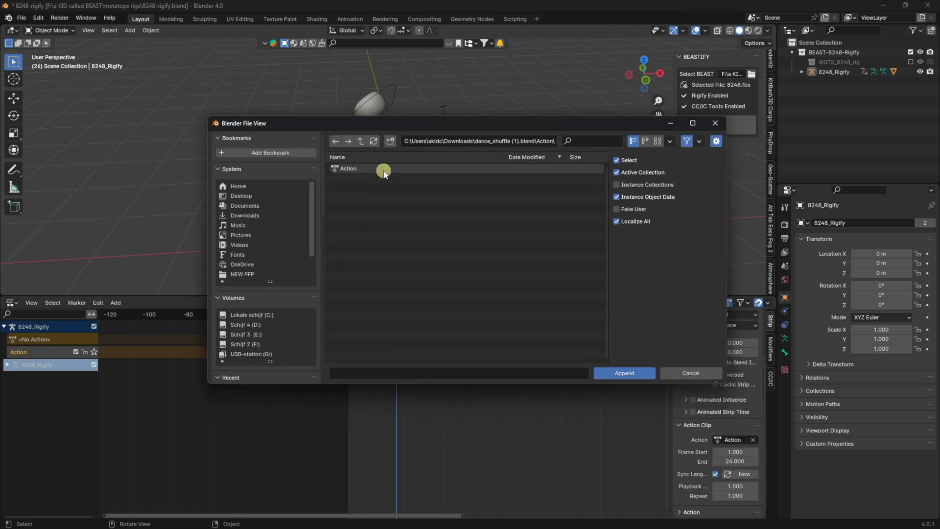
{"action": "left_click", "coordinate": [336, 141]}
{"action": "left_click", "coordinate": [411, 169]}
{"action": "double_click", "coordinate": [393, 169]}
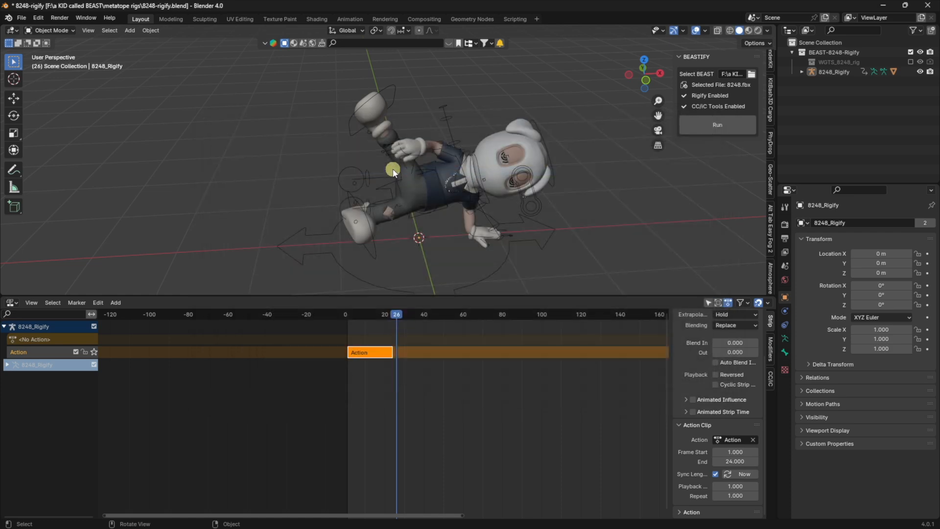
Assign Action.001 to the 8248_Rigify rig in the Action Editor and scrub back to frame 8 to preview it
{"action": "left_click", "coordinate": [12, 303]}
{"action": "left_click", "coordinate": [156, 334]}
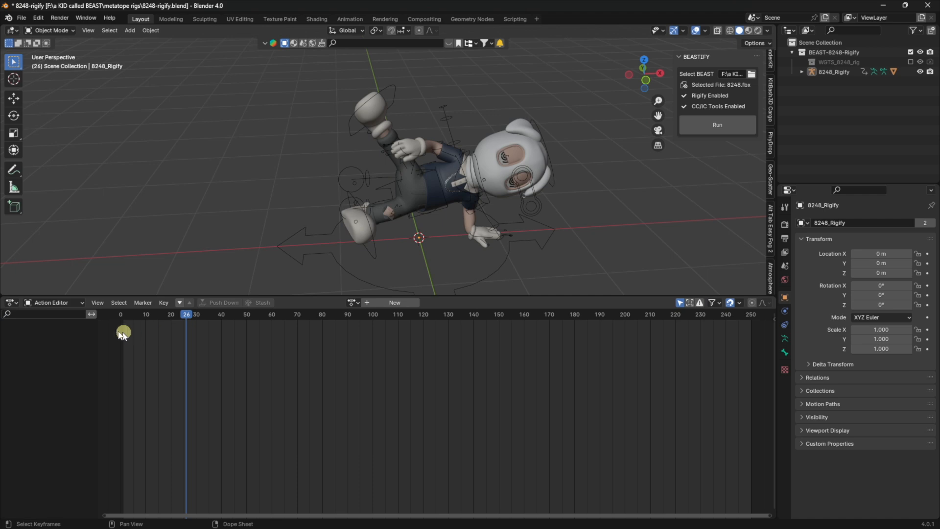
{"action": "left_click", "coordinate": [328, 253]}
{"action": "left_click", "coordinate": [354, 302]}
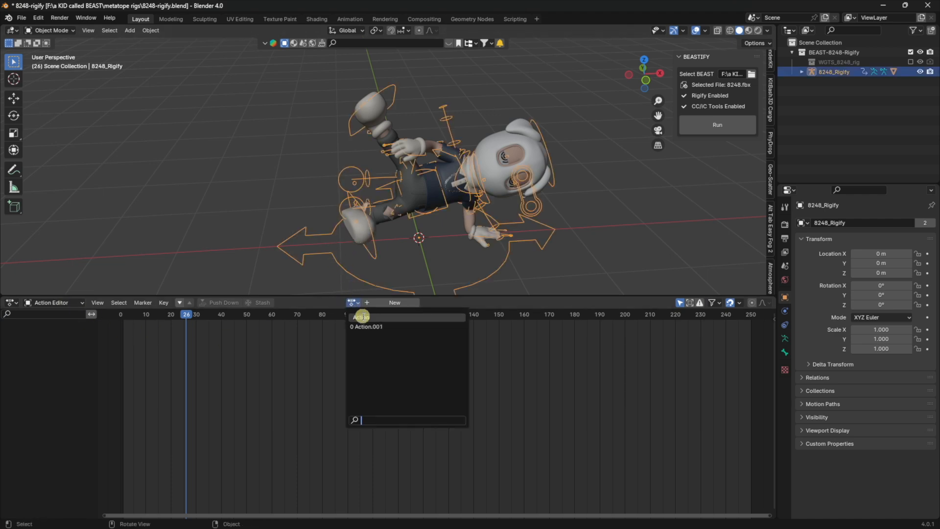
{"action": "left_click", "coordinate": [381, 327]}
{"action": "left_click_drag", "start_coordinate": [186, 317], "coordinate": [142, 338]}
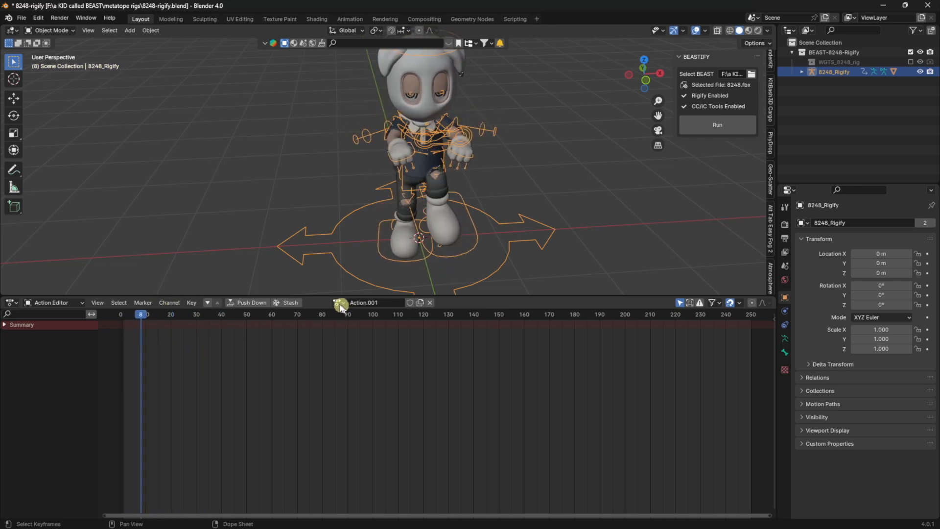
Compare Action and Action.001 on the rig by switching and scrubbing, ending with Action assigned at frame 29
{"action": "left_click", "coordinate": [338, 302]}
{"action": "left_click", "coordinate": [349, 319]}
{"action": "mouse_move", "coordinate": [145, 314]}
{"action": "left_mouse_down"}
{"action": "mouse_move", "coordinate": [116, 316]}
{"action": "mouse_move", "coordinate": [158, 326]}
{"action": "left_mouse_up"}
{"action": "left_click", "coordinate": [338, 302]}
{"action": "left_click", "coordinate": [341, 316]}
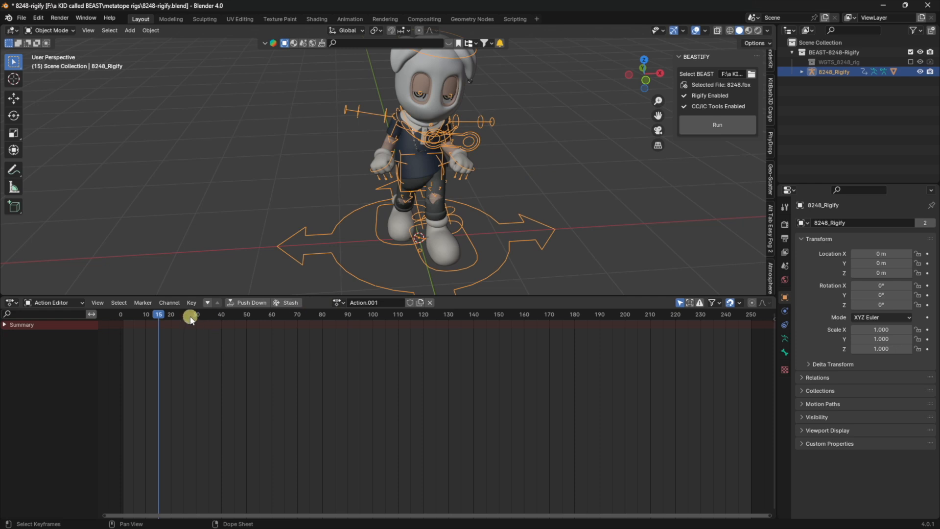
{"action": "left_click_drag", "start_coordinate": [157, 318], "coordinate": [130, 316]}
{"action": "left_click", "coordinate": [335, 303]}
{"action": "left_click", "coordinate": [343, 321]}
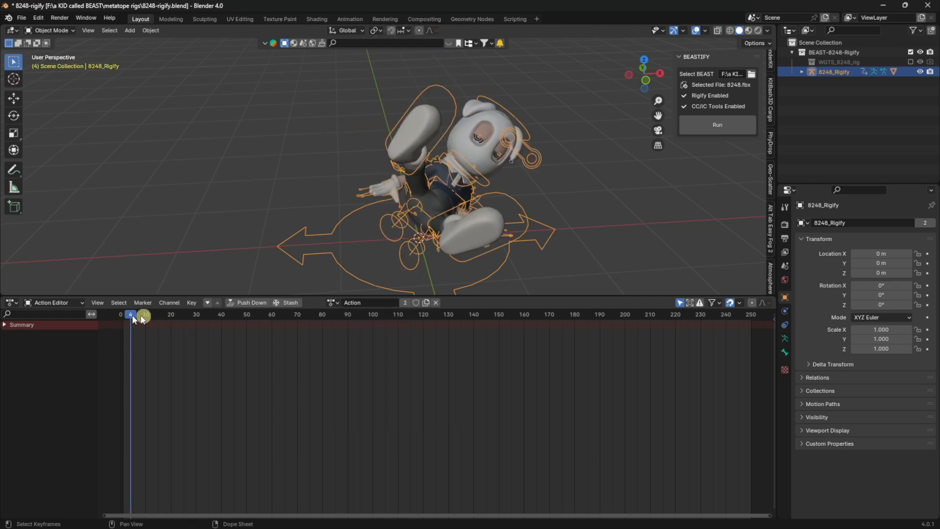
{"action": "left_click_drag", "start_coordinate": [133, 317], "coordinate": [195, 321]}
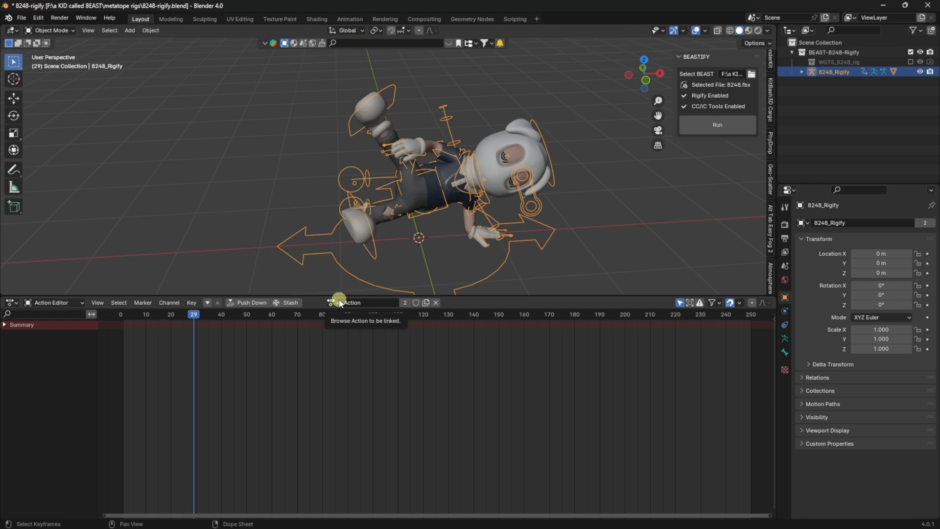
Return to the Nonlinear Animation editor, scrub to frame 21, and push the active Action down as a second strip
{"action": "left_click", "coordinate": [13, 303]}
{"action": "left_click", "coordinate": [147, 373]}
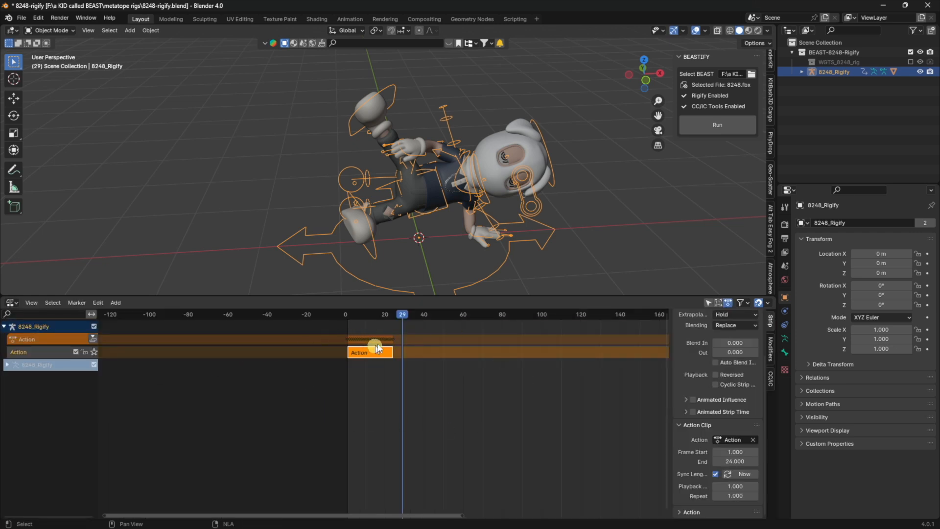
{"action": "left_click_drag", "start_coordinate": [397, 317], "coordinate": [387, 315]}
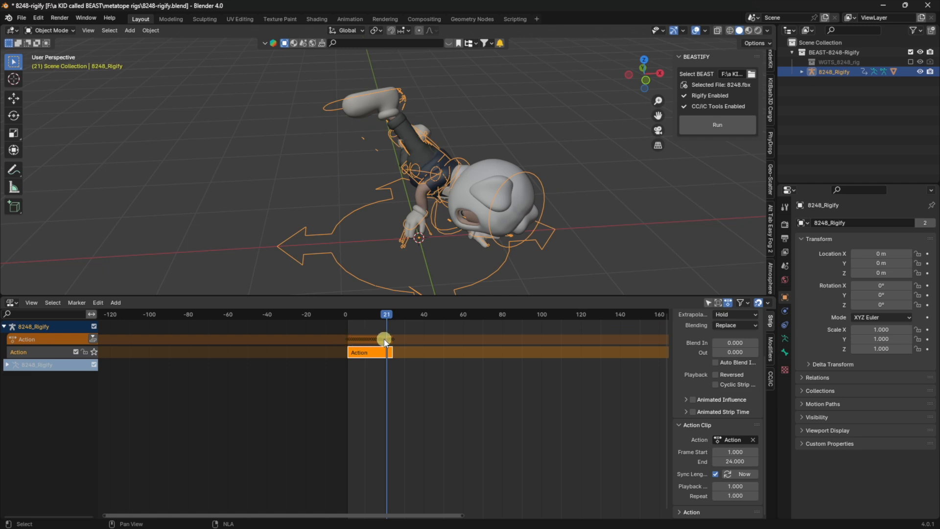
{"action": "left_click", "coordinate": [93, 338]}
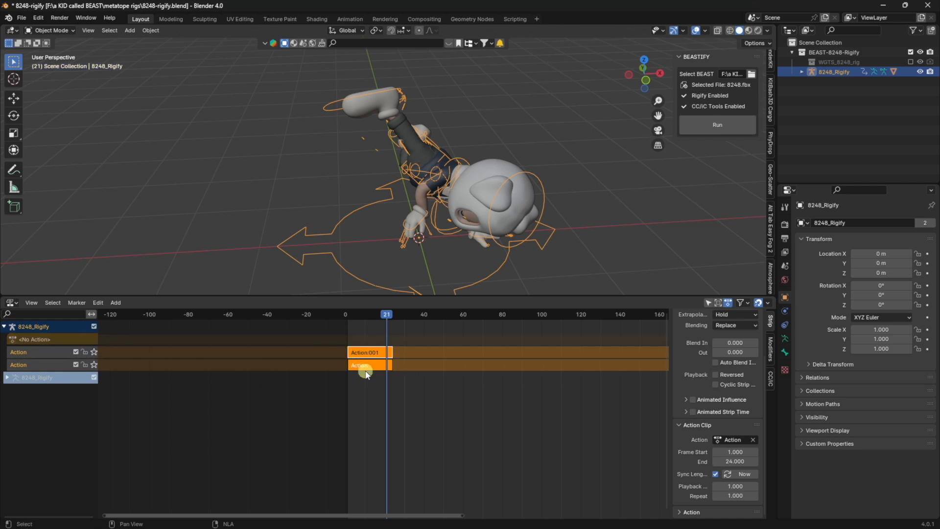
Undo a joint shift of both strips and move only the Action.001 strip to the Action strip's track, starting at frame 24
{"action": "left_click_drag", "start_coordinate": [356, 352], "coordinate": [378, 351]}
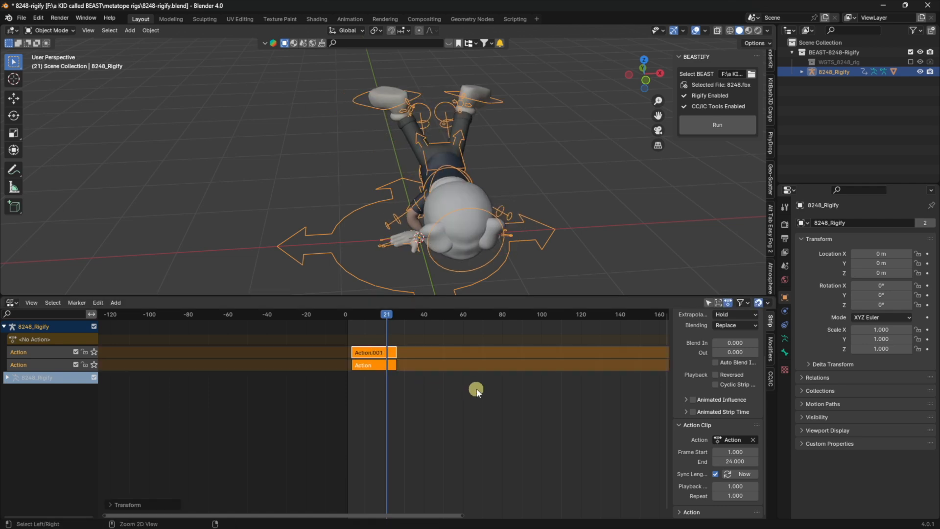
{"action": "key", "text": "ctrl+z"}
{"action": "left_click", "coordinate": [427, 355]}
{"action": "left_click", "coordinate": [368, 354]}
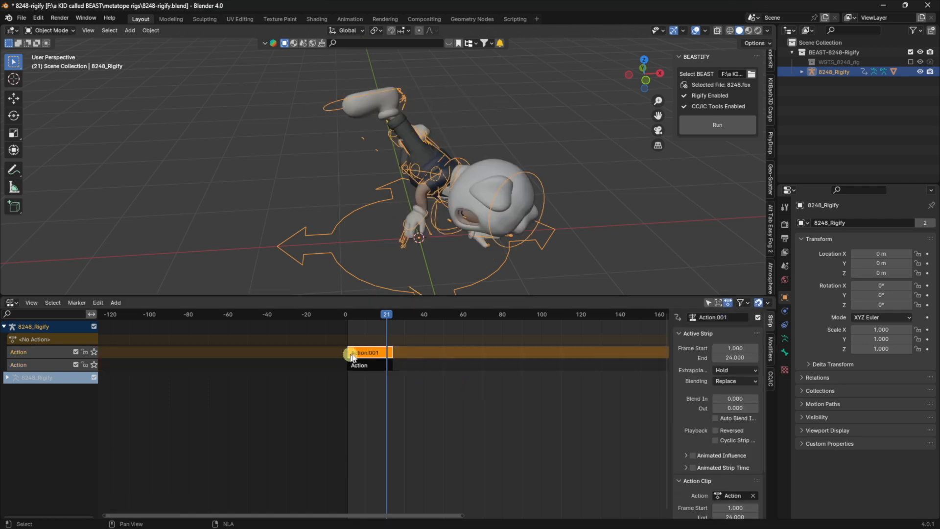
{"action": "left_click_drag", "start_coordinate": [360, 353], "coordinate": [410, 368]}
{"action": "left_click", "coordinate": [411, 391]}
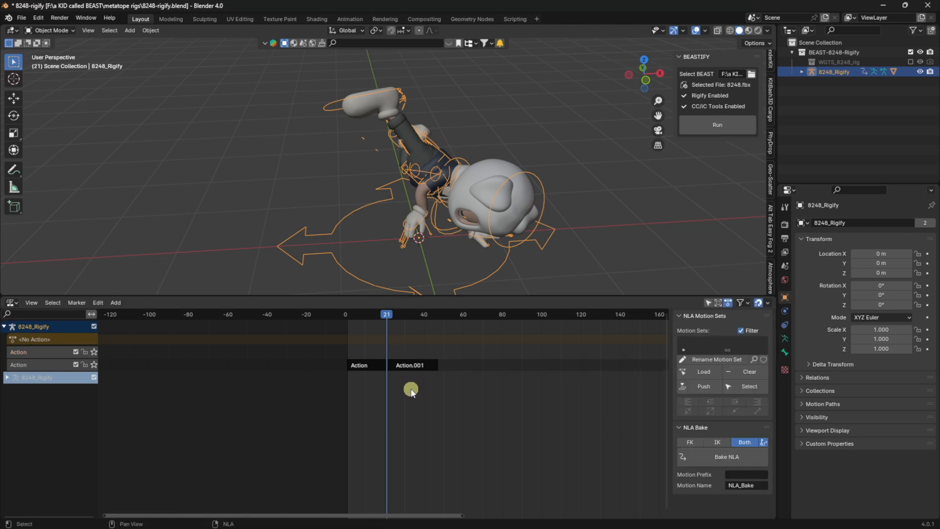
Scrub to frame 14, then move the Action.001 strip back to the upper track after the Action strip and scrub to frame 19
{"action": "mouse_move", "coordinate": [372, 315]}
{"action": "left_mouse_down"}
{"action": "mouse_move", "coordinate": [346, 318]}
{"action": "mouse_move", "coordinate": [413, 321]}
{"action": "mouse_move", "coordinate": [426, 350]}
{"action": "mouse_move", "coordinate": [441, 322]}
{"action": "mouse_move", "coordinate": [373, 324]}
{"action": "left_mouse_up"}
{"action": "left_click", "coordinate": [424, 360]}
{"action": "left_click", "coordinate": [419, 427]}
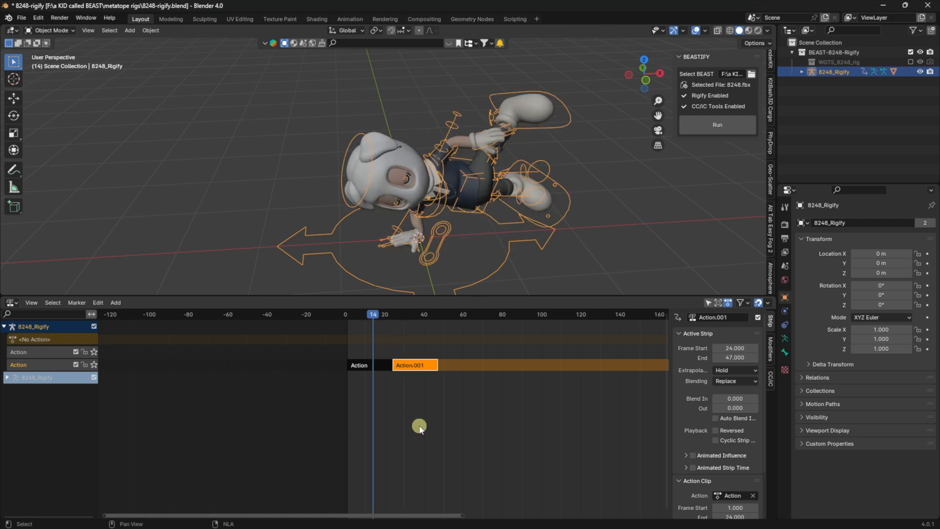
{"action": "left_click", "coordinate": [171, 418]}
{"action": "left_click", "coordinate": [362, 366]}
{"action": "left_click", "coordinate": [413, 368]}
{"action": "left_click_drag", "start_coordinate": [417, 361], "coordinate": [383, 318]}
{"action": "left_click", "coordinate": [379, 366]}
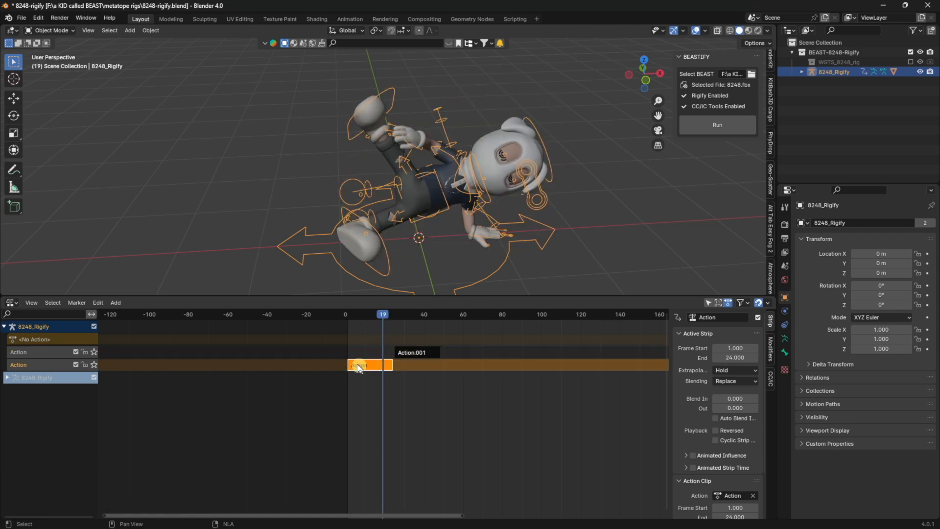
Place the Action strip on the upper track and Action.001 on the lower track from frame 28, then scrub to frame 22
{"action": "left_click_drag", "start_coordinate": [368, 372], "coordinate": [360, 352]}
{"action": "left_click", "coordinate": [362, 316]}
{"action": "left_click_drag", "start_coordinate": [362, 316], "coordinate": [418, 316]}
{"action": "left_click_drag", "start_coordinate": [367, 353], "coordinate": [432, 368]}
{"action": "left_click_drag", "start_coordinate": [418, 318], "coordinate": [388, 318]}
Delete the Action.001 strip from the lower track
{"action": "left_click", "coordinate": [426, 357]}
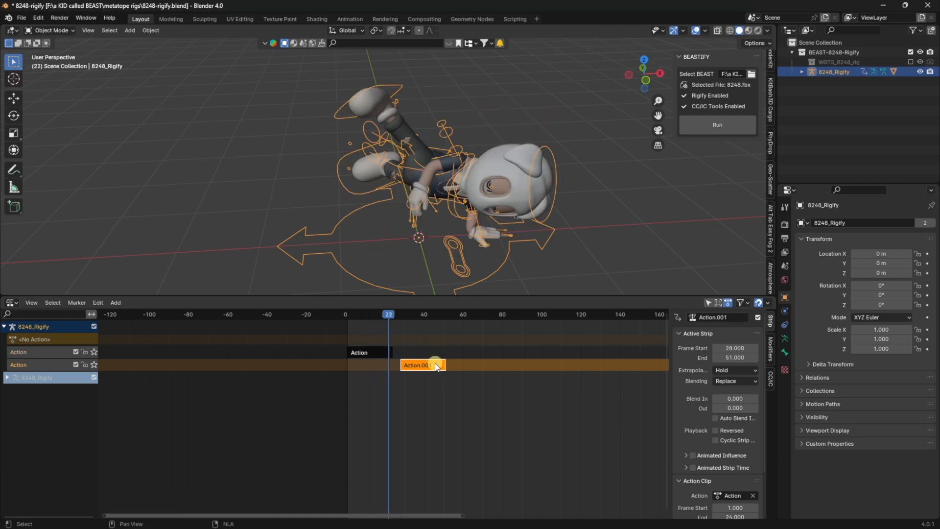
{"action": "key", "text": "x"}
{"action": "left_click", "coordinate": [47, 330]}
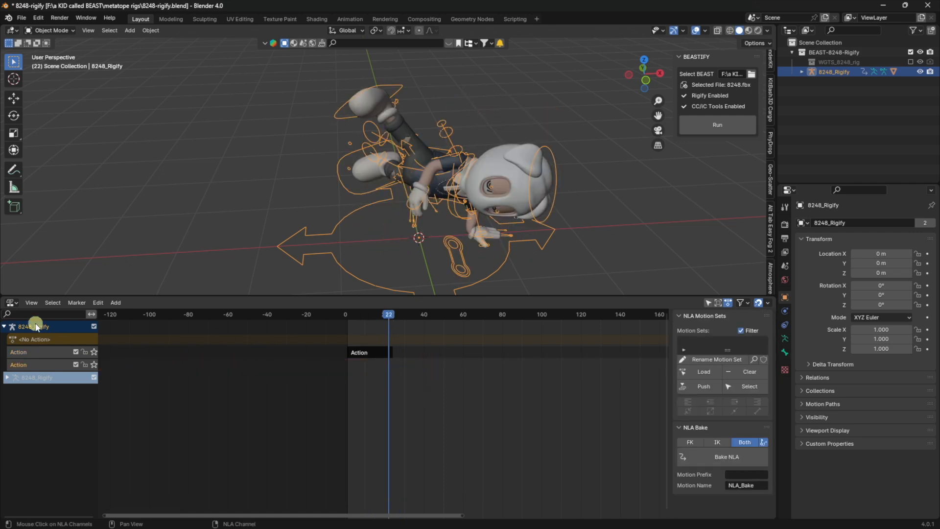
{"action": "left_click", "coordinate": [11, 302]}
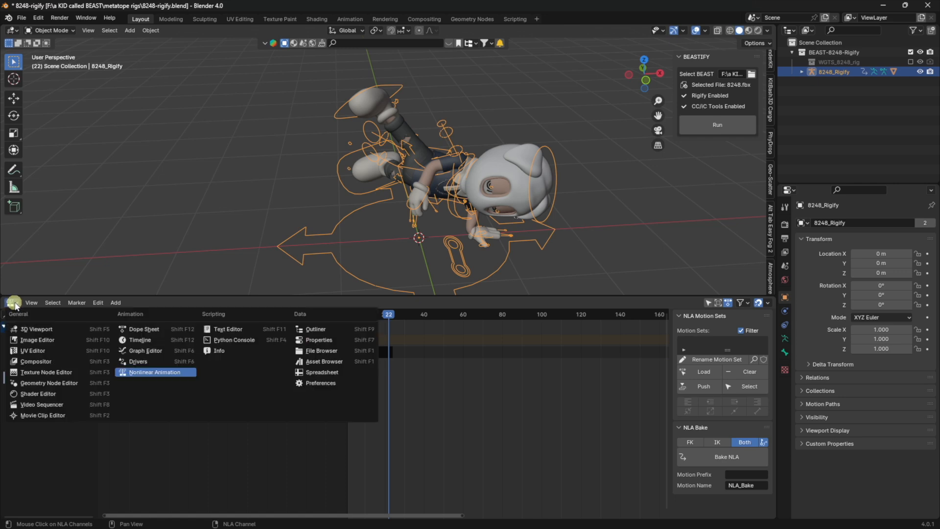
Append the Action data-block from "dance_shuffle (1).blend" again
{"action": "left_click", "coordinate": [22, 18]}
{"action": "left_click", "coordinate": [63, 130]}
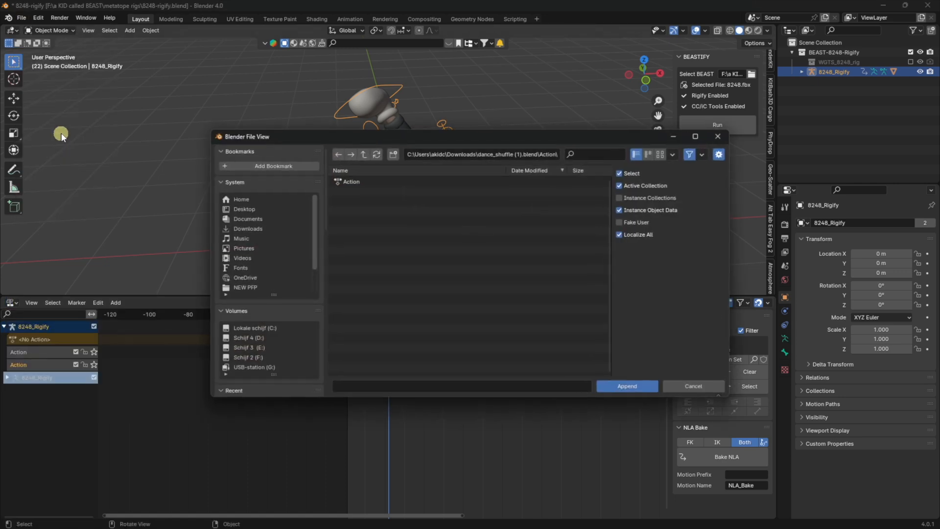
{"action": "double_click", "coordinate": [376, 183]}
Assign Action.002 to the rig in the Action Editor and scrub to frame 7 to preview the shuffle dance
{"action": "left_click", "coordinate": [11, 303]}
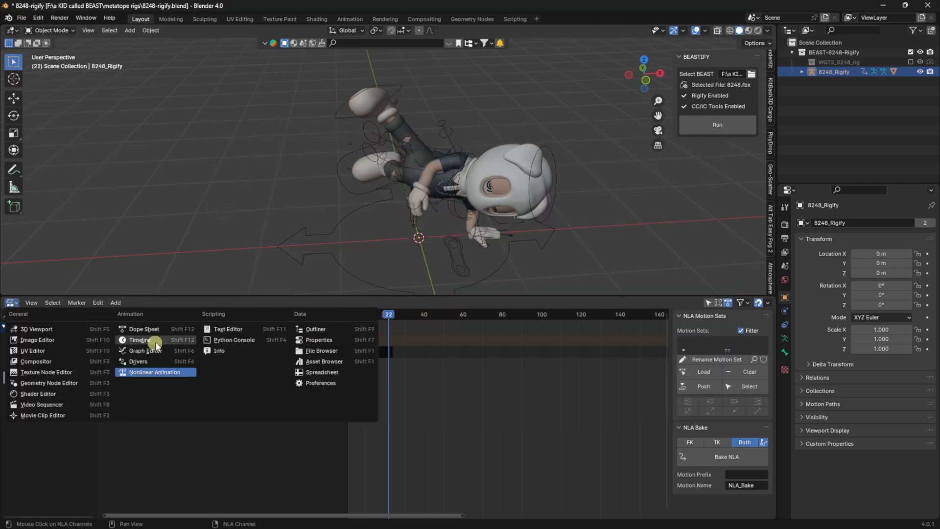
{"action": "left_click", "coordinate": [147, 329]}
{"action": "left_click", "coordinate": [353, 303]}
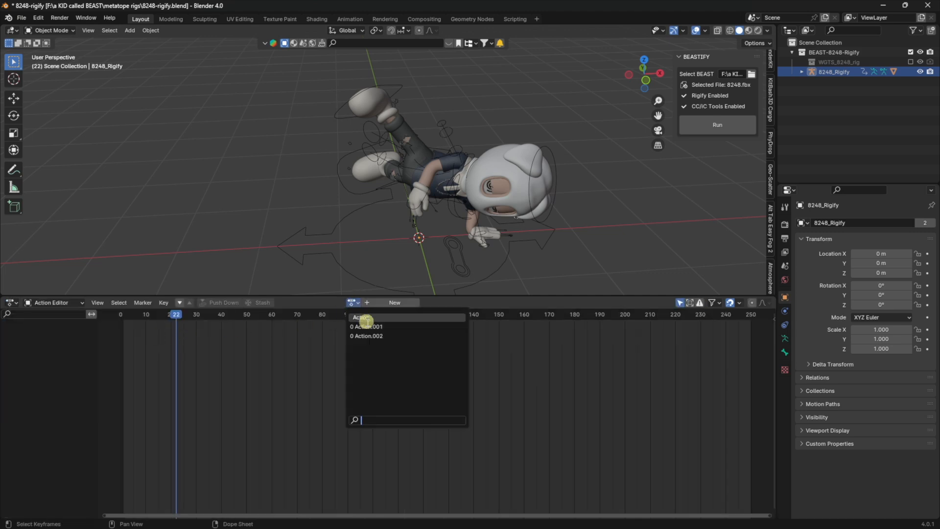
{"action": "left_click", "coordinate": [363, 331]}
{"action": "left_click_drag", "start_coordinate": [173, 318], "coordinate": [132, 323]}
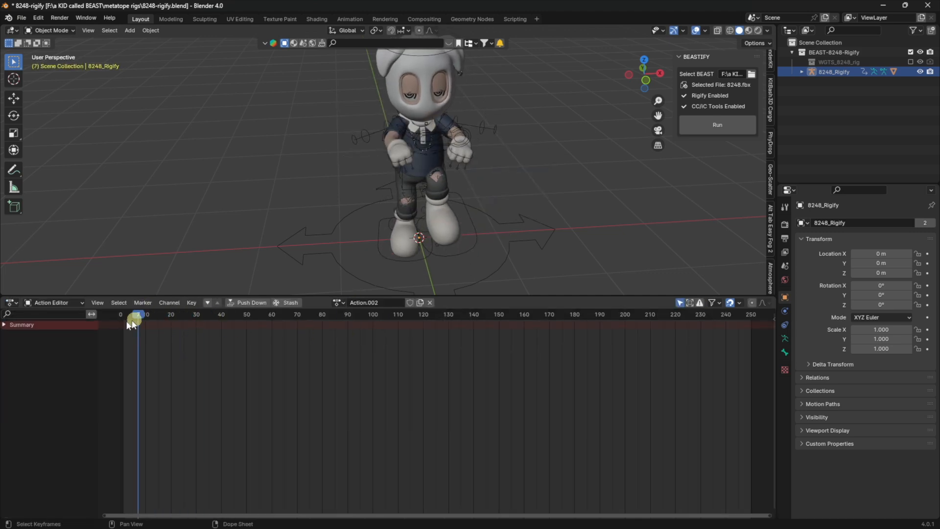
Return to the Nonlinear Animation editor and push Action.002 down into its own strip
{"action": "left_click", "coordinate": [10, 302]}
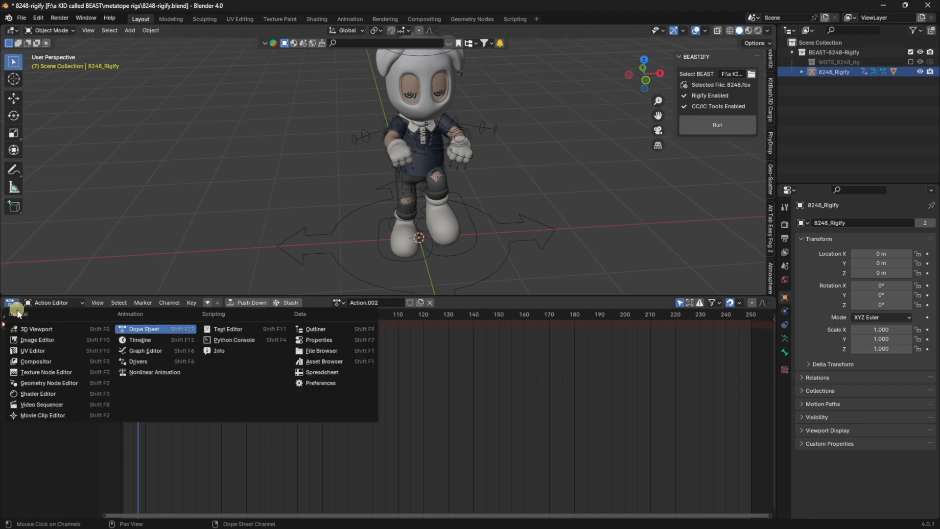
{"action": "left_click", "coordinate": [149, 371]}
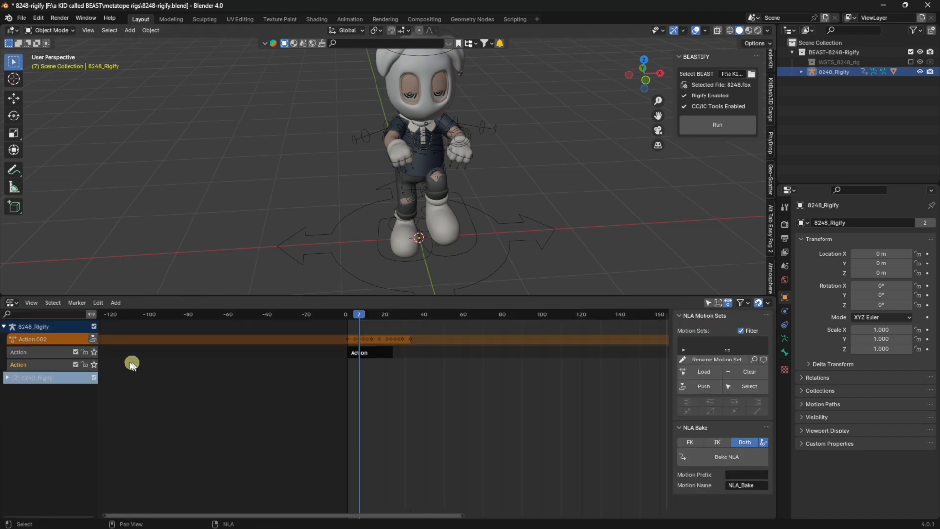
{"action": "left_click", "coordinate": [93, 339]}
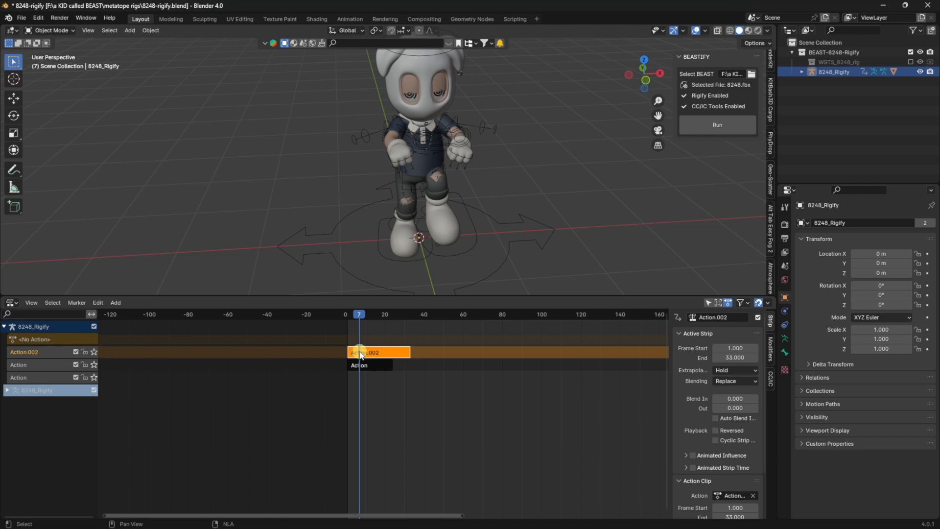
Move the Action.002 strip onto the Action strip's track to start at frame 24 and preview the sequence up to frame 40
{"action": "mouse_move", "coordinate": [356, 316]}
{"action": "left_mouse_down"}
{"action": "mouse_move", "coordinate": [401, 316]}
{"action": "mouse_move", "coordinate": [345, 318]}
{"action": "left_mouse_up"}
{"action": "left_click_drag", "start_coordinate": [359, 359], "coordinate": [407, 367]}
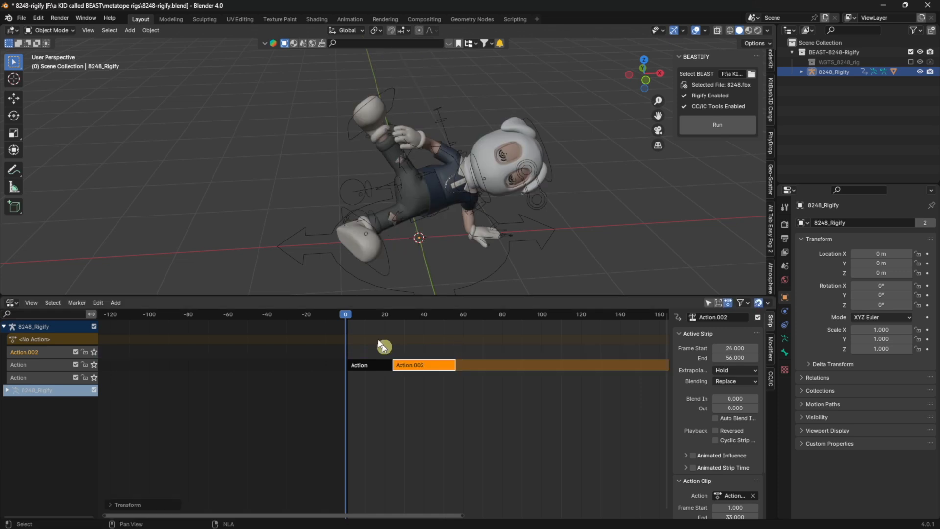
{"action": "left_click_drag", "start_coordinate": [345, 318], "coordinate": [425, 333]}
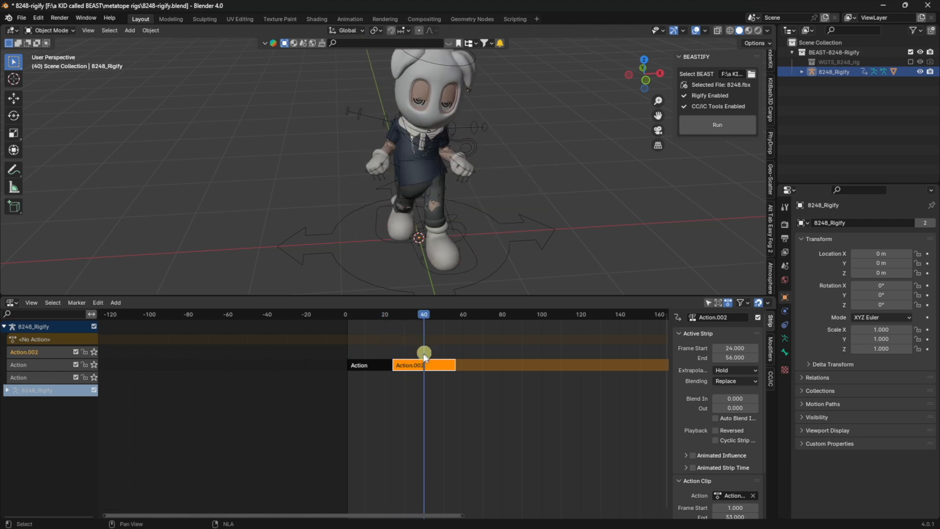
Slide the Action.002 strip to start at frame 39, return it to frame 24, and scrub to frame 49
{"action": "left_click_drag", "start_coordinate": [411, 369], "coordinate": [446, 369]}
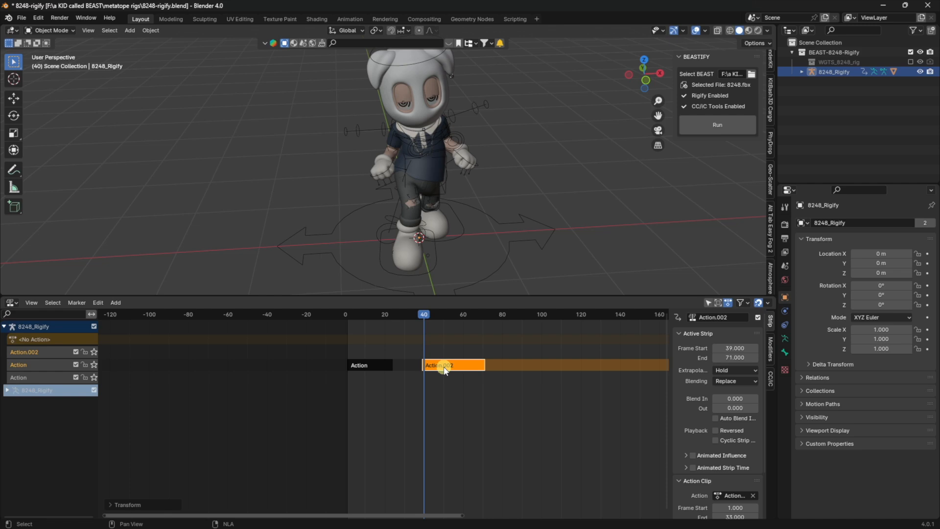
{"action": "left_click_drag", "start_coordinate": [365, 368], "coordinate": [375, 366]}
{"action": "left_click_drag", "start_coordinate": [424, 316], "coordinate": [450, 315]}
{"action": "left_click_drag", "start_coordinate": [377, 366], "coordinate": [368, 366]}
{"action": "left_click_drag", "start_coordinate": [447, 368], "coordinate": [410, 366]}
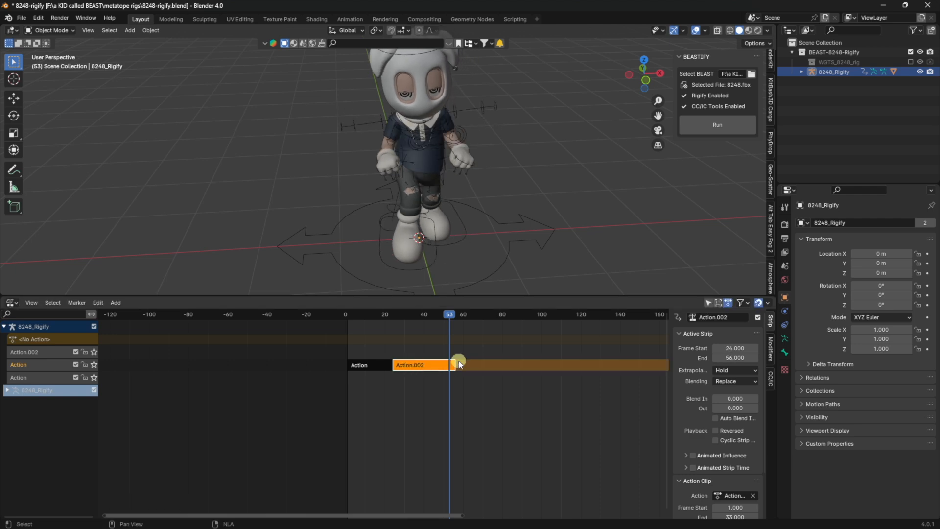
{"action": "left_click_drag", "start_coordinate": [402, 318], "coordinate": [442, 319]}
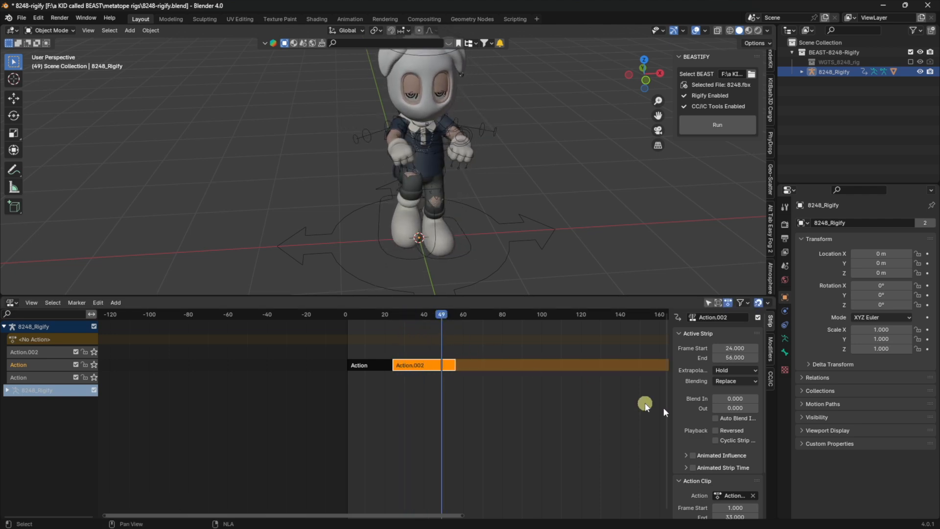
Set the Action.002 strip's repeat count to 2 and preview the looped dance at frame 71
{"action": "scroll", "coordinate": [708, 421], "scroll_direction": "down", "scroll_amount": 3}
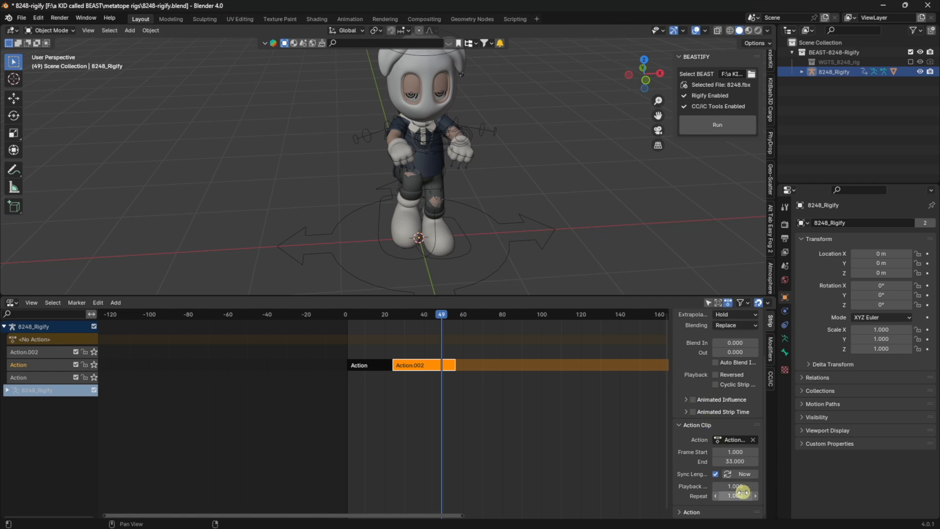
{"action": "left_click_drag", "start_coordinate": [739, 497], "coordinate": [746, 497]}
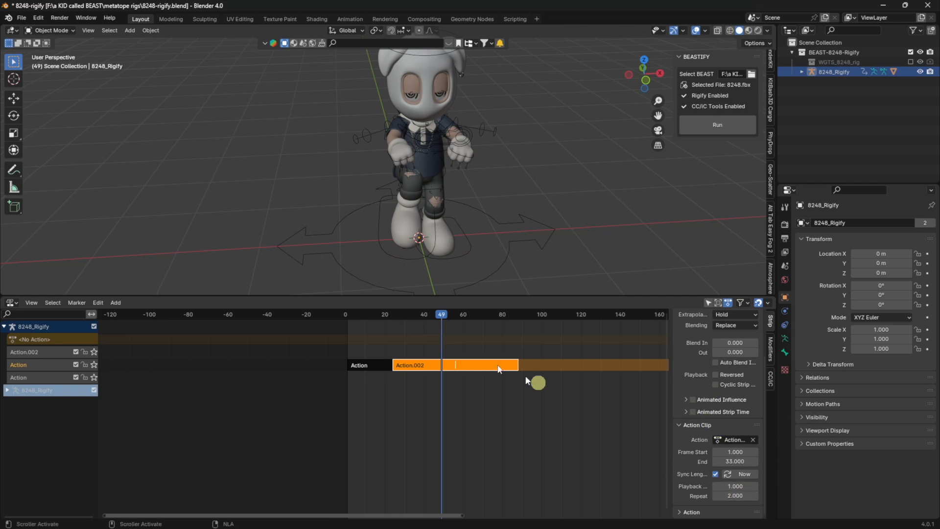
{"action": "left_click_drag", "start_coordinate": [439, 315], "coordinate": [484, 345]}
Raise the Action.002 strip's repeat count to 25 and preview the extended loop up to frame 121
{"action": "left_click", "coordinate": [737, 497]}
{"action": "key", "text": "Return"}
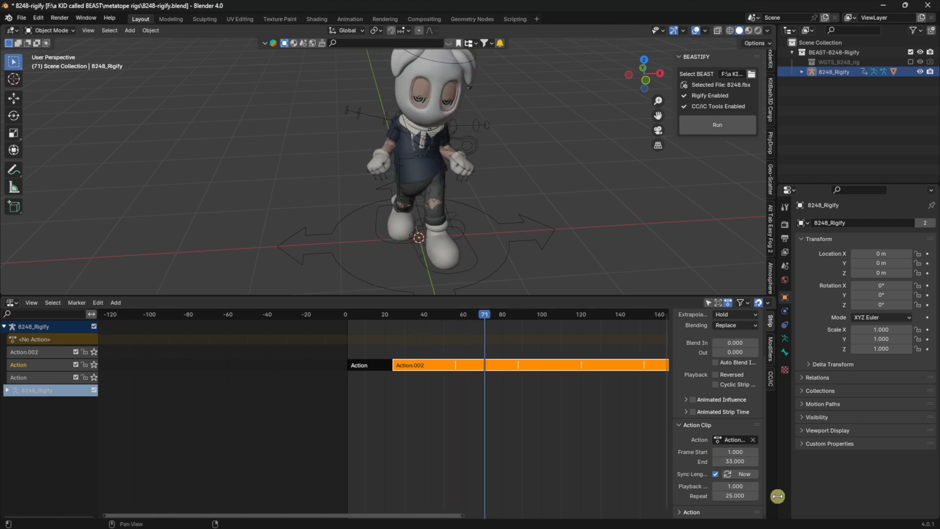
{"action": "left_click_drag", "start_coordinate": [477, 314], "coordinate": [583, 318]}
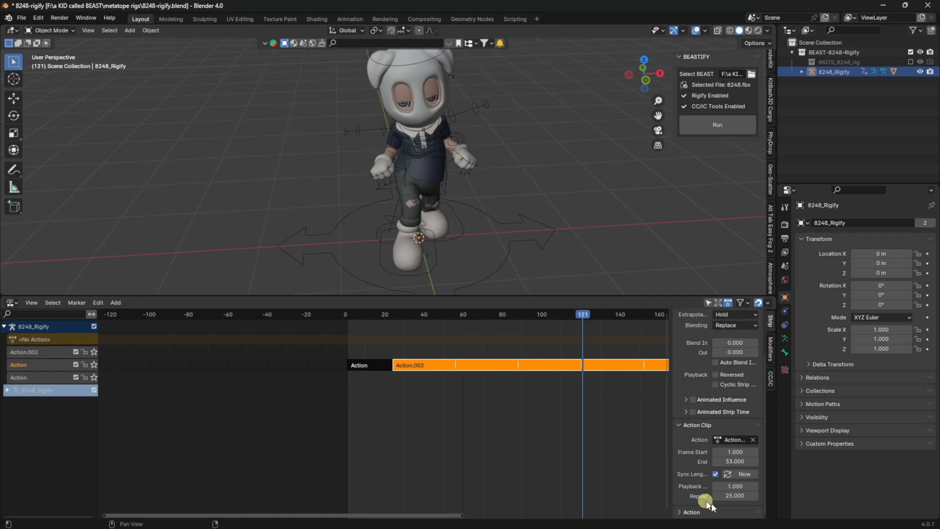
Set the Action.002 strip's repeat count back to 1 and scrub both dances to frame 58
{"action": "left_click", "coordinate": [744, 500]}
{"action": "type", "text": "1"}
{"action": "key", "text": "Return"}
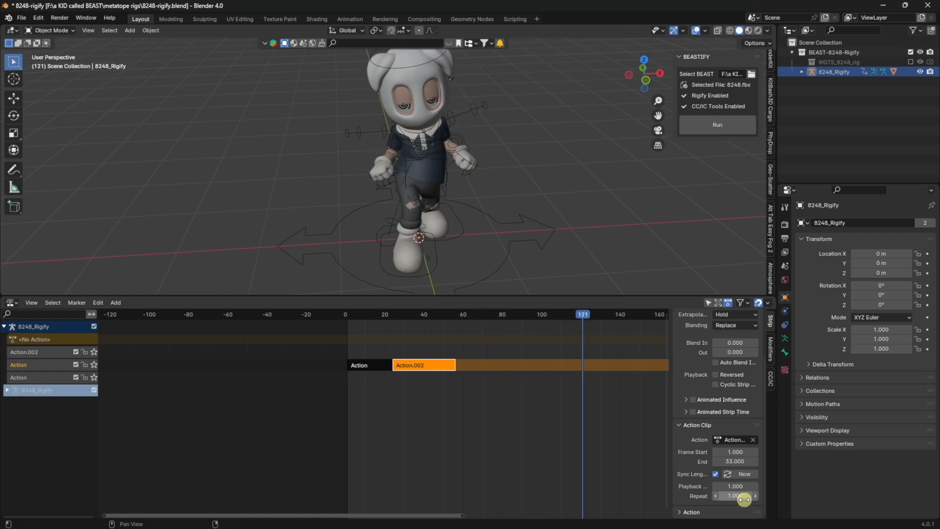
{"action": "left_click_drag", "start_coordinate": [342, 309], "coordinate": [460, 327]}
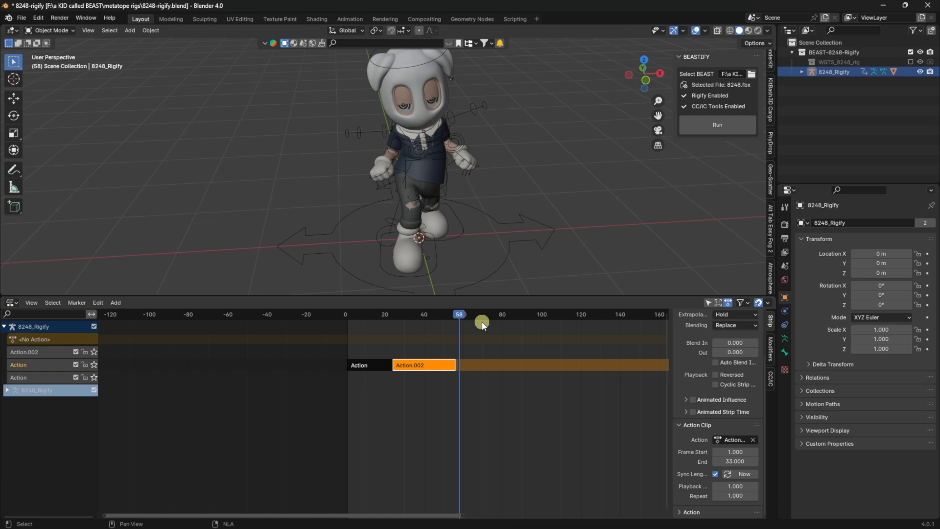
Enlarge the 3D viewport over the Nonlinear Animation editor and frame the character's head and upper body
{"action": "scroll", "coordinate": [529, 126], "scroll_direction": "down", "scroll_amount": 5}
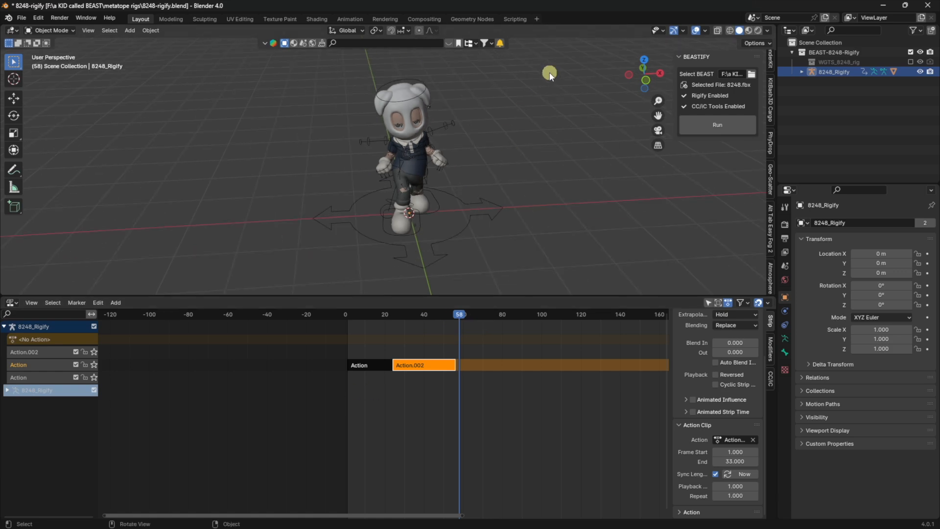
{"action": "scroll", "coordinate": [496, 77], "scroll_direction": "up", "scroll_amount": 8}
{"action": "middle_click_drag", "start_coordinate": [590, 66], "coordinate": [535, 147], "text": "shift"}
{"action": "scroll", "coordinate": [546, 137], "scroll_direction": "down", "scroll_amount": 3}
{"action": "scroll", "coordinate": [506, 137], "scroll_direction": "up", "scroll_amount": 4}
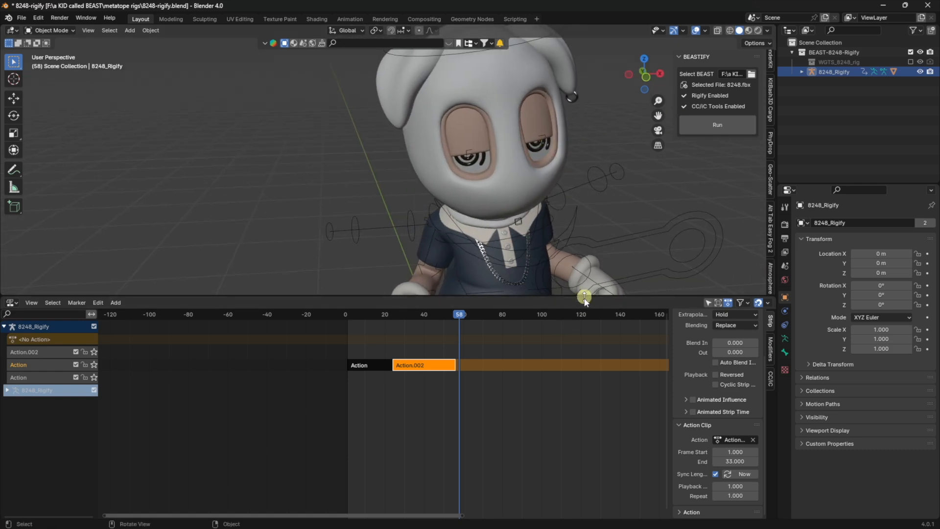
{"action": "left_click_drag", "start_coordinate": [588, 295], "coordinate": [612, 489]}
{"action": "scroll", "coordinate": [609, 326], "scroll_direction": "up", "scroll_amount": 2}
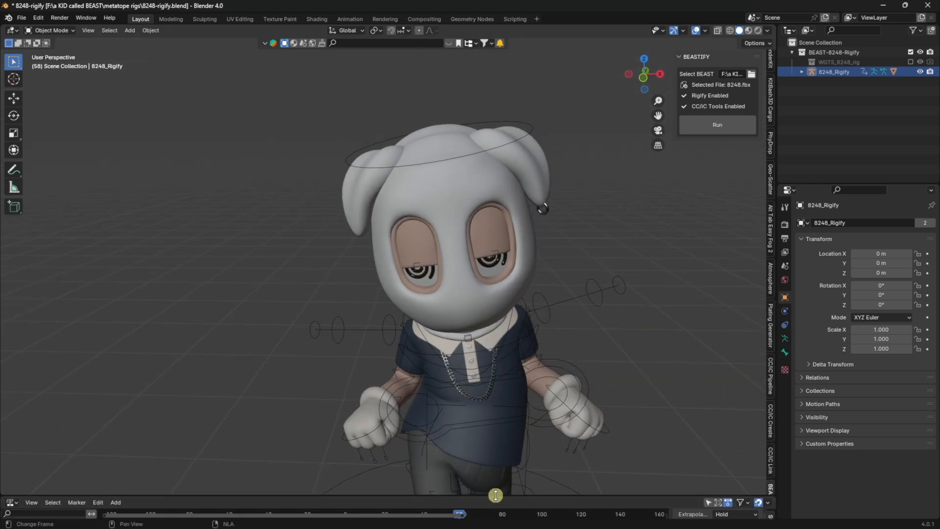
Select the Base Piggy_Balaclava.004 mesh and show its shape keys in the data properties with the vertex groups collapsed
{"action": "left_click", "coordinate": [449, 285]}
{"action": "middle_click_drag", "start_coordinate": [572, 228], "coordinate": [443, 128]}
{"action": "mouse_move", "coordinate": [499, 177]}
{"action": "middle_mouse_down"}
{"action": "mouse_move", "coordinate": [534, 178]}
{"action": "mouse_move", "coordinate": [509, 176]}
{"action": "middle_mouse_up"}
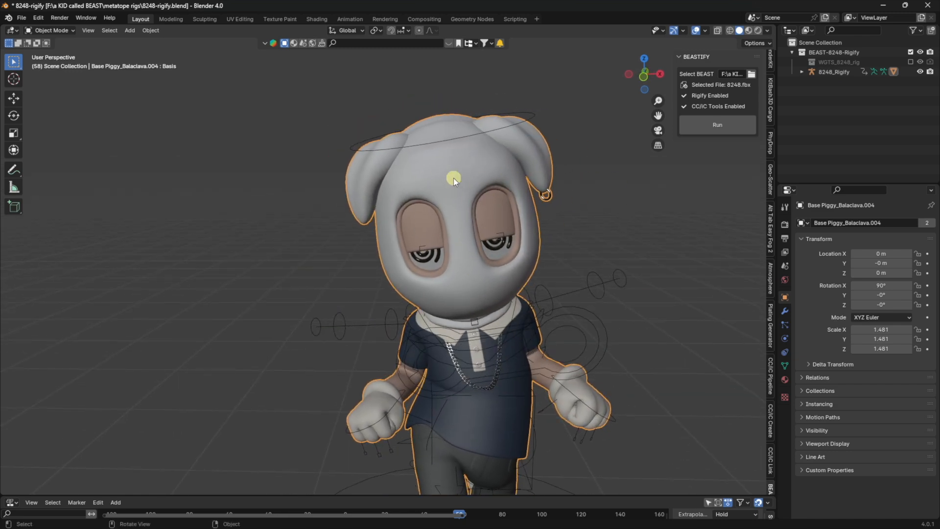
{"action": "left_click", "coordinate": [532, 118]}
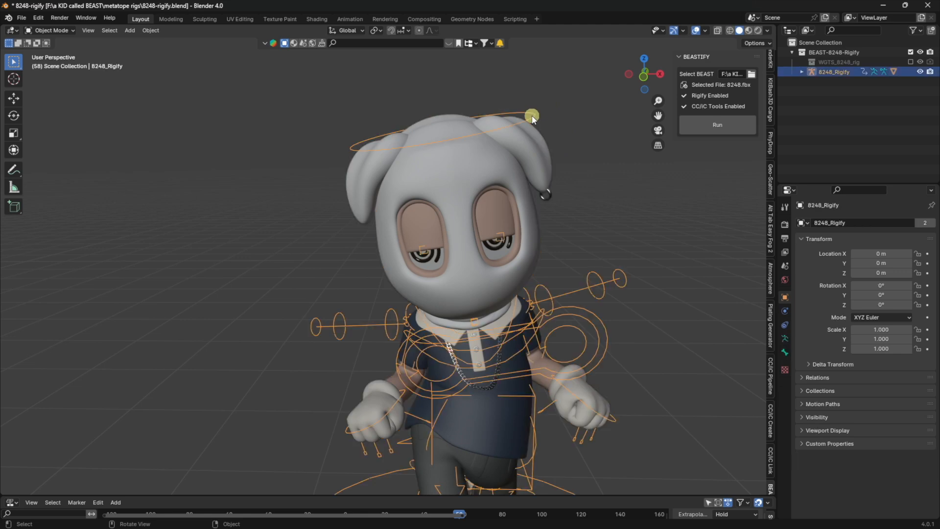
{"action": "left_click", "coordinate": [471, 166]}
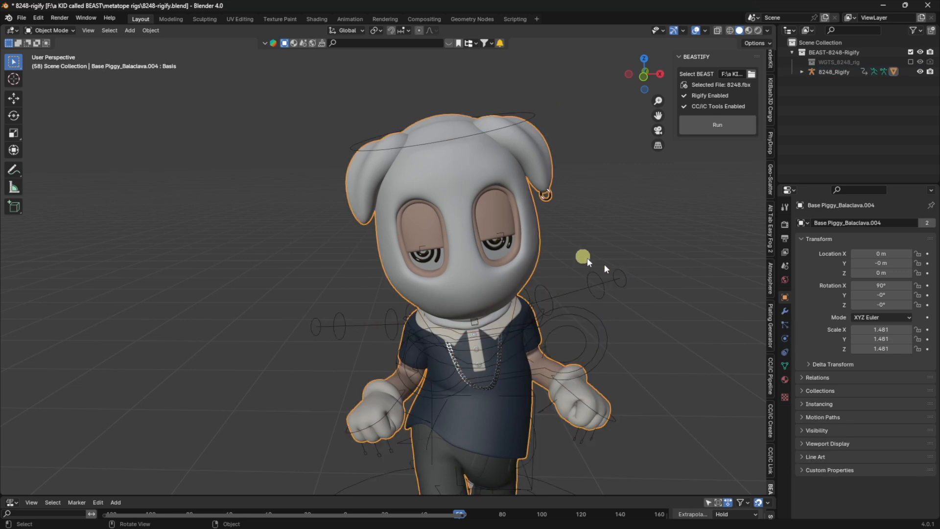
{"action": "left_click", "coordinate": [786, 368]}
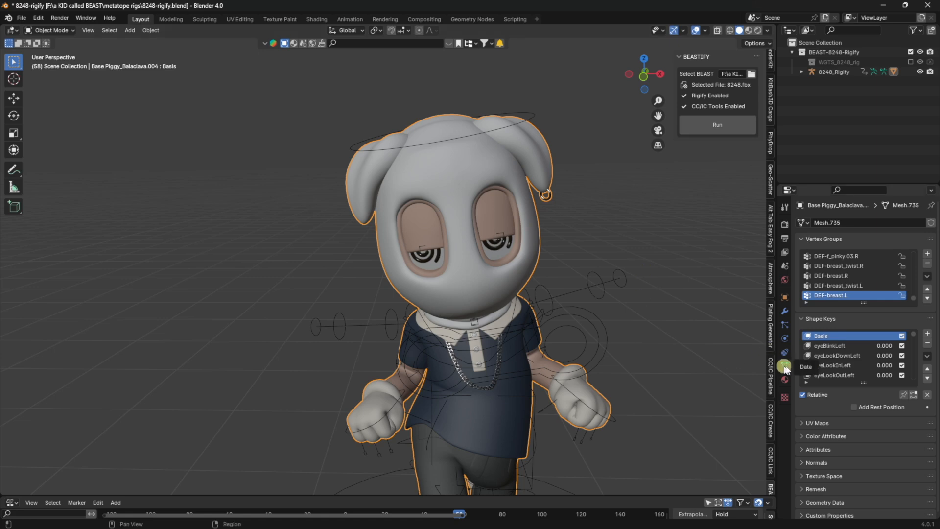
{"action": "left_click", "coordinate": [803, 239]}
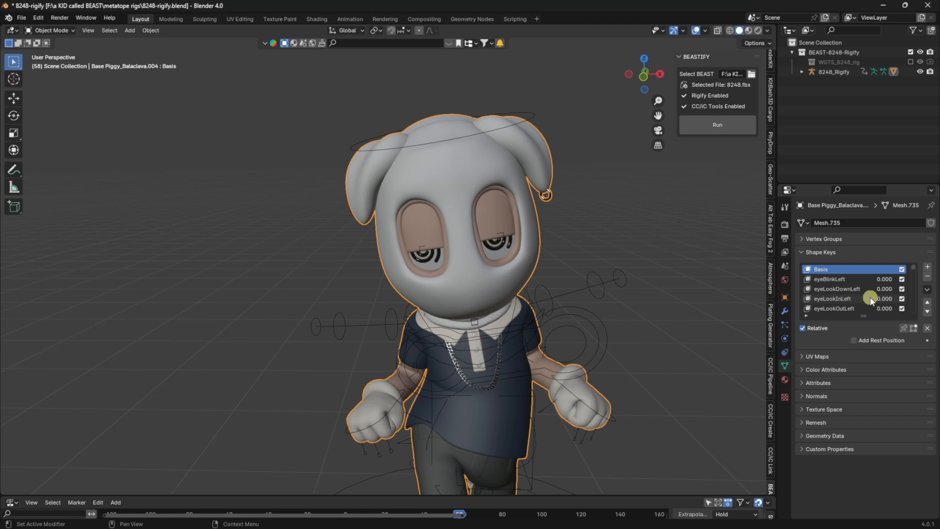
Browse the shape keys and test eyeBlinkLeft by raising it to about 1.235 and resetting it to 0
{"action": "scroll", "coordinate": [872, 300], "scroll_direction": "down", "scroll_amount": 10}
{"action": "scroll", "coordinate": [872, 301], "scroll_direction": "up", "scroll_amount": 10}
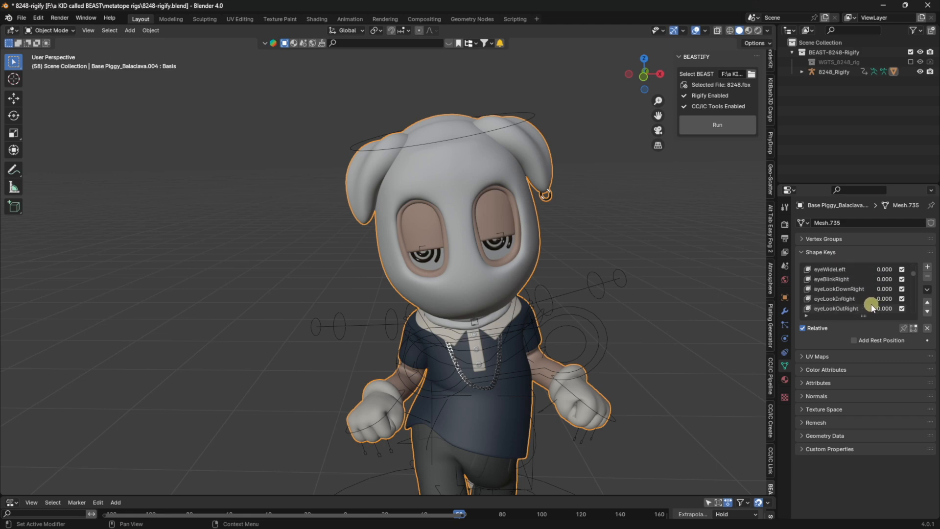
{"action": "scroll", "coordinate": [872, 306], "scroll_direction": "up", "scroll_amount": 7}
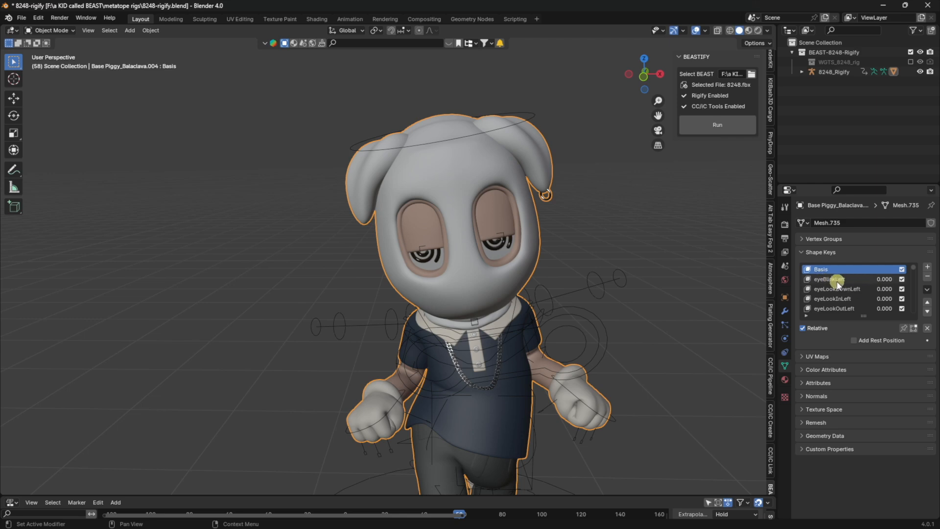
{"action": "left_click_drag", "start_coordinate": [882, 280], "coordinate": [145, 279]}
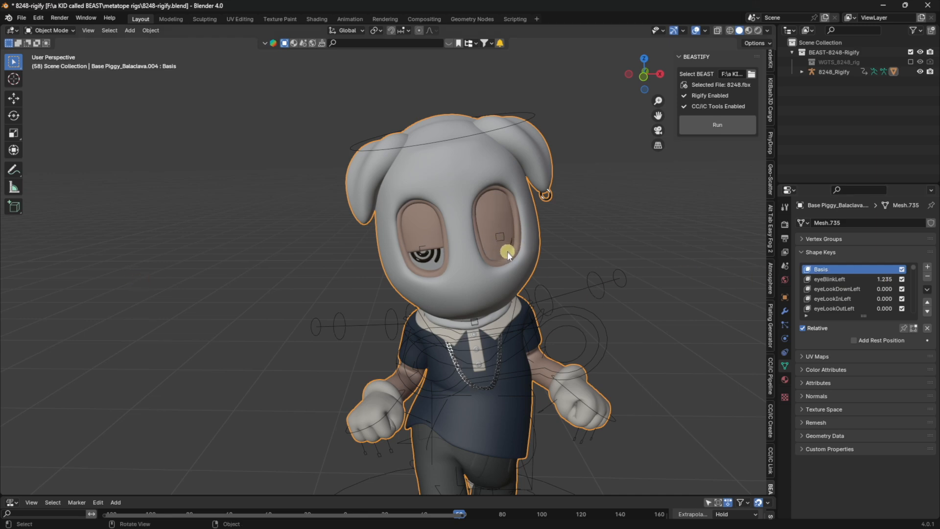
{"action": "left_click_drag", "start_coordinate": [888, 281], "coordinate": [124, 279]}
{"action": "key", "text": "BackSpace"}
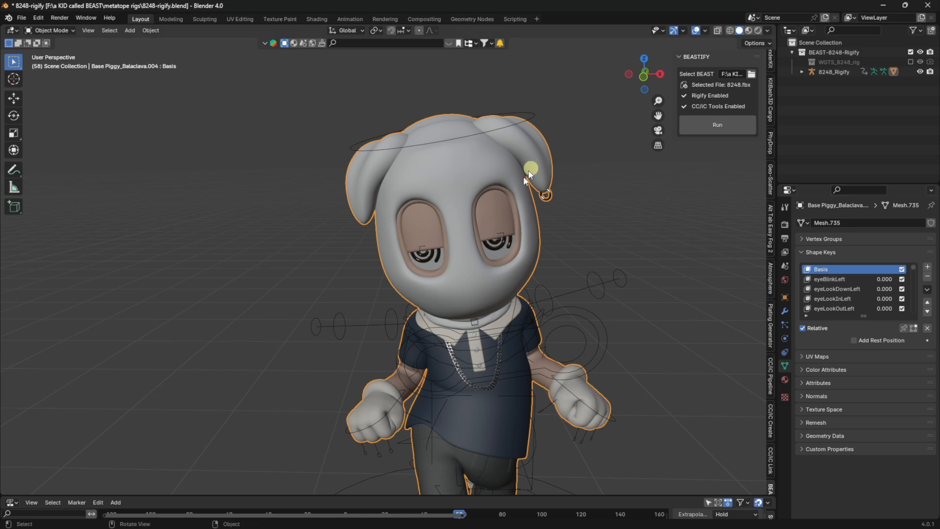
Set the eyeBlinkLeft shape key to exactly 1 to close the character's left eye
{"action": "left_click", "coordinate": [884, 280]}
{"action": "type", "text": "0.0"}
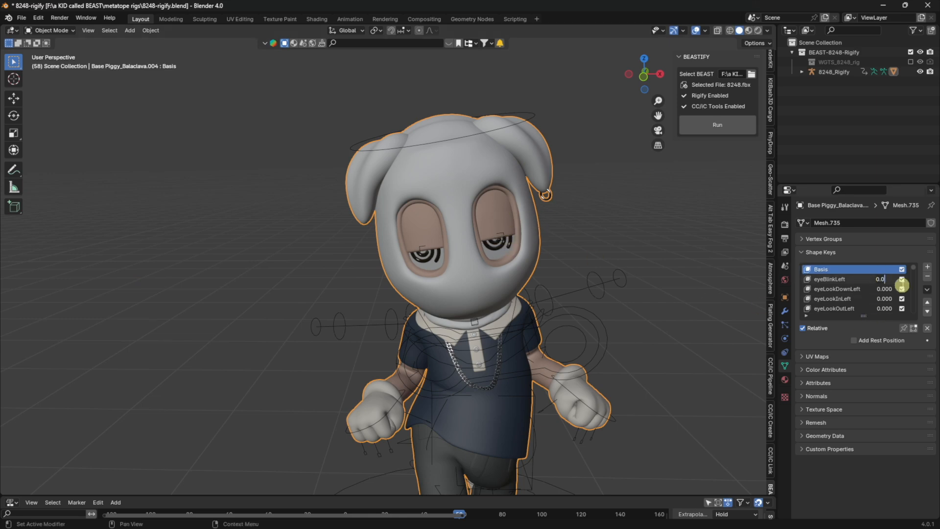
{"action": "type", "text": "1"}
{"action": "key", "text": "Return"}
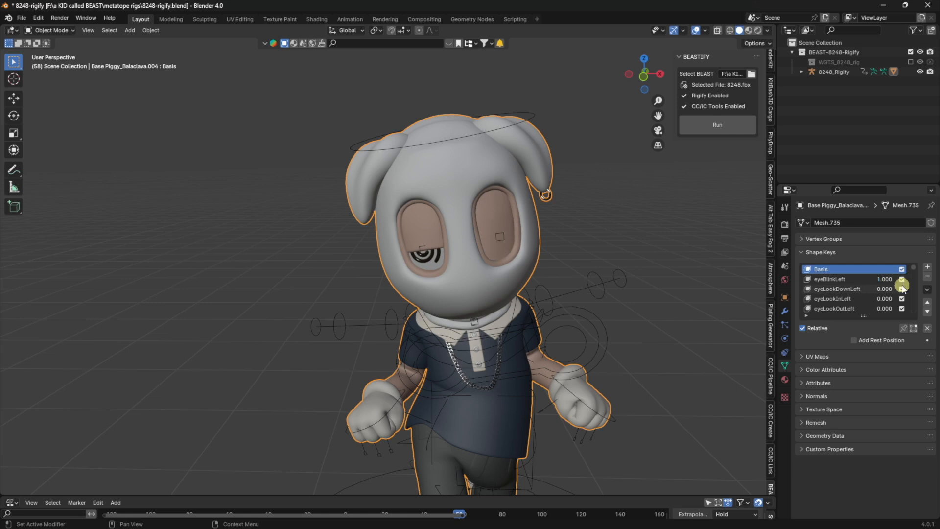
Return the eyeBlinkLeft shape key to 0
{"action": "left_click", "coordinate": [884, 279]}
{"action": "type", "text": "1.0"}
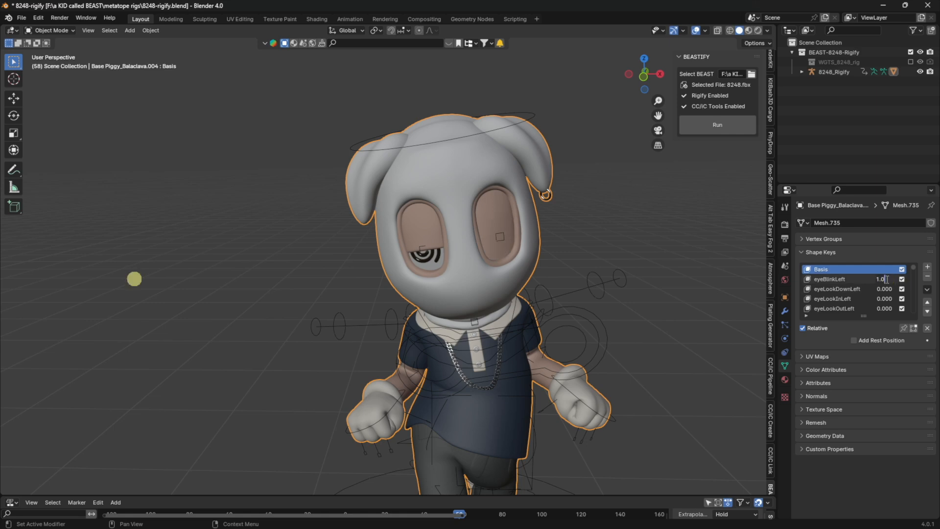
{"action": "type", "text": "0"}
{"action": "key", "text": "Return"}
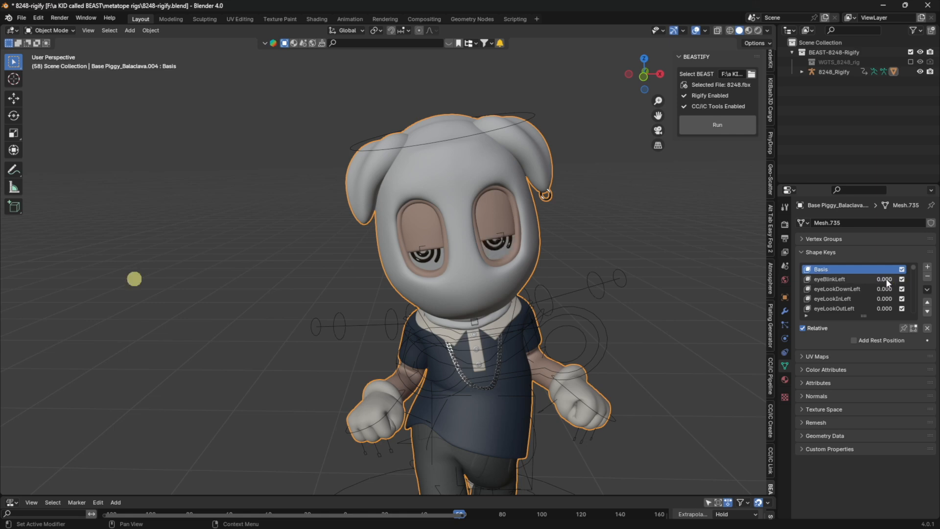
Activate the Move tool and inspect the character's eyes up close and from an angled view
{"action": "scroll", "coordinate": [877, 284], "scroll_direction": "down", "scroll_amount": 2}
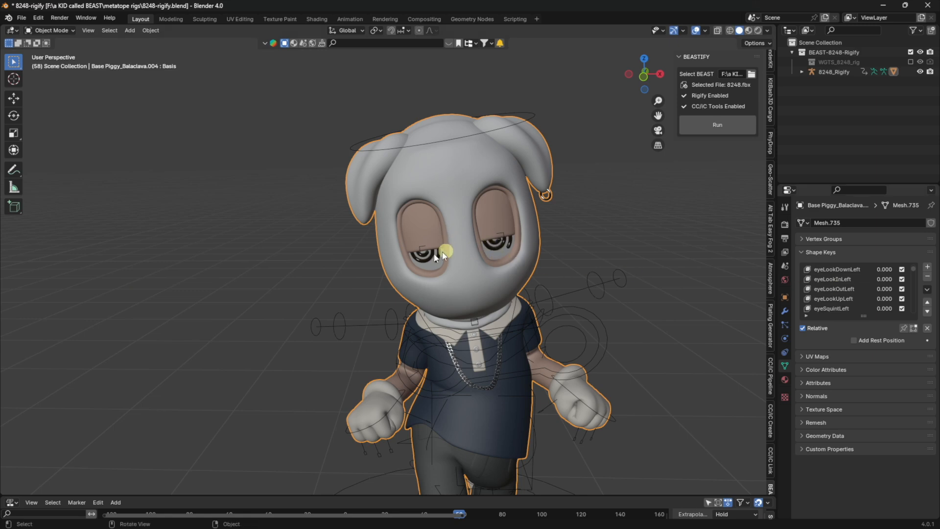
{"action": "scroll", "coordinate": [438, 254], "scroll_direction": "up", "scroll_amount": 6}
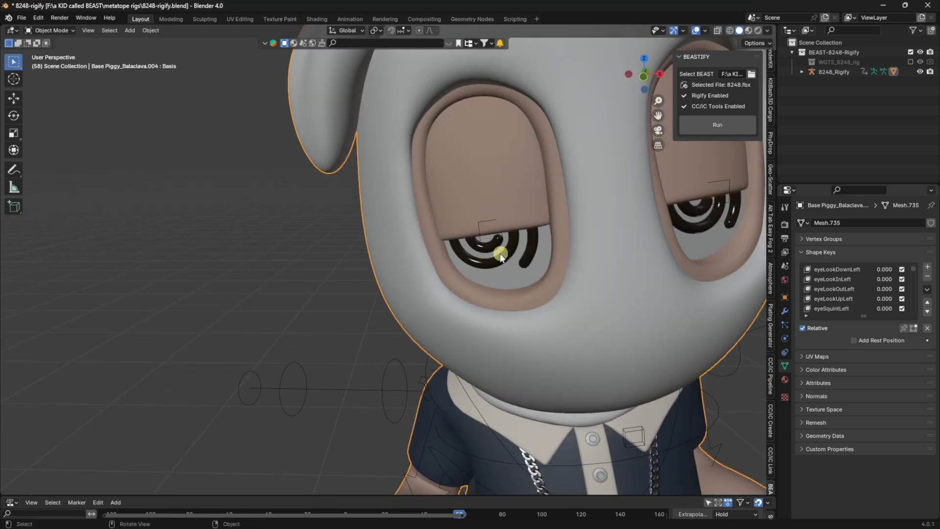
{"action": "left_click", "coordinate": [13, 98]}
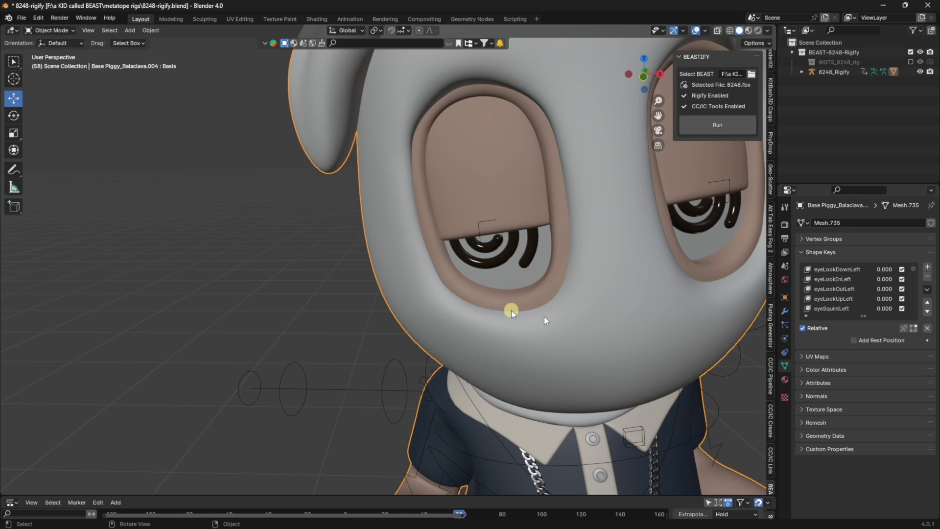
{"action": "scroll", "coordinate": [601, 267], "scroll_direction": "down", "scroll_amount": 8}
{"action": "scroll", "coordinate": [579, 239], "scroll_direction": "up", "scroll_amount": 8}
{"action": "scroll", "coordinate": [578, 260], "scroll_direction": "down", "scroll_amount": 4}
{"action": "middle_click_drag", "start_coordinate": [632, 222], "coordinate": [623, 219]}
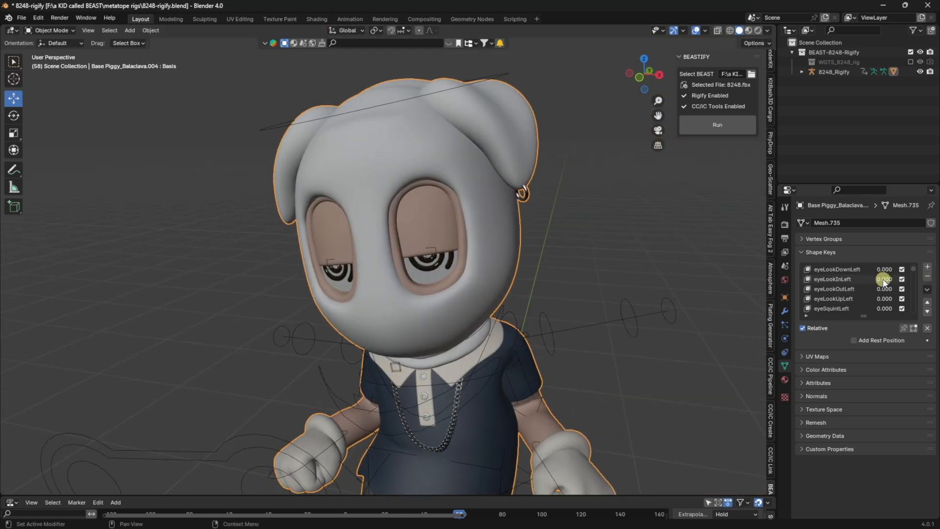
Test the eyeLookInLeft shape key by raising it to about 0.94 and resetting it to 0
{"action": "left_click_drag", "start_coordinate": [884, 279], "coordinate": [142, 279]}
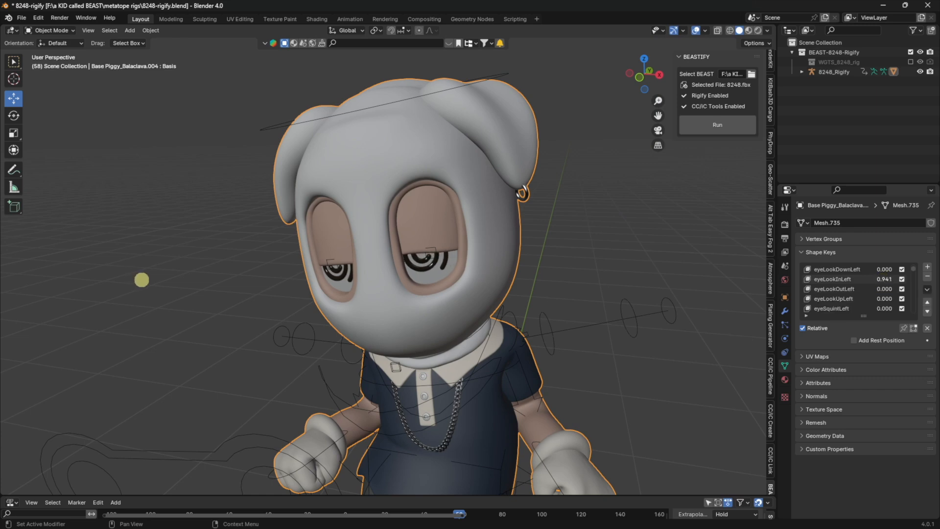
{"action": "mouse_move", "coordinate": [136, 278]}
{"action": "left_mouse_down"}
{"action": "mouse_move", "coordinate": [127, 277]}
{"action": "mouse_move", "coordinate": [136, 279]}
{"action": "left_mouse_up"}
{"action": "left_click", "coordinate": [893, 279]}
{"action": "type", "text": "0"}
{"action": "key", "text": "Return"}
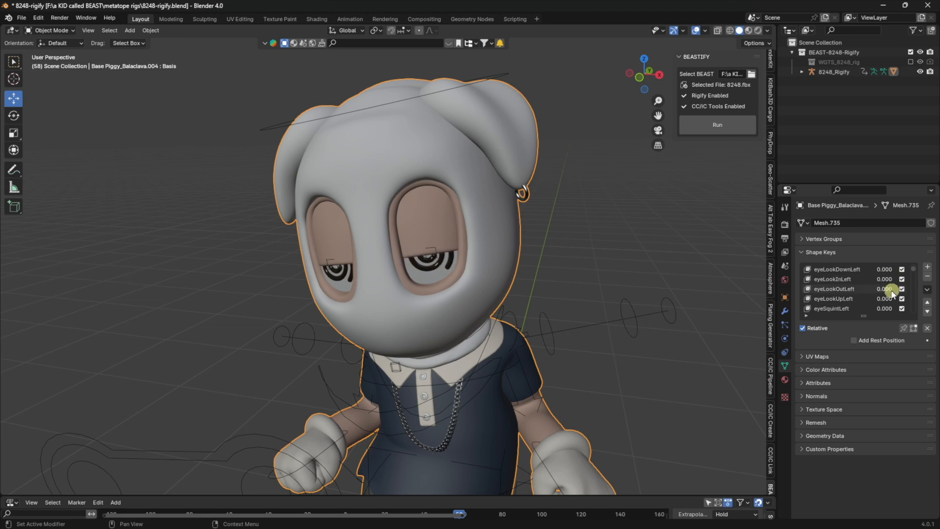
Test the eyeLookOutLeft shape key by changing its value and resetting it to 0
{"action": "left_click_drag", "start_coordinate": [883, 289], "coordinate": [139, 289]}
{"action": "double_click", "coordinate": [891, 289]}
{"action": "type", "text": "0"}
{"action": "key", "text": "Return"}
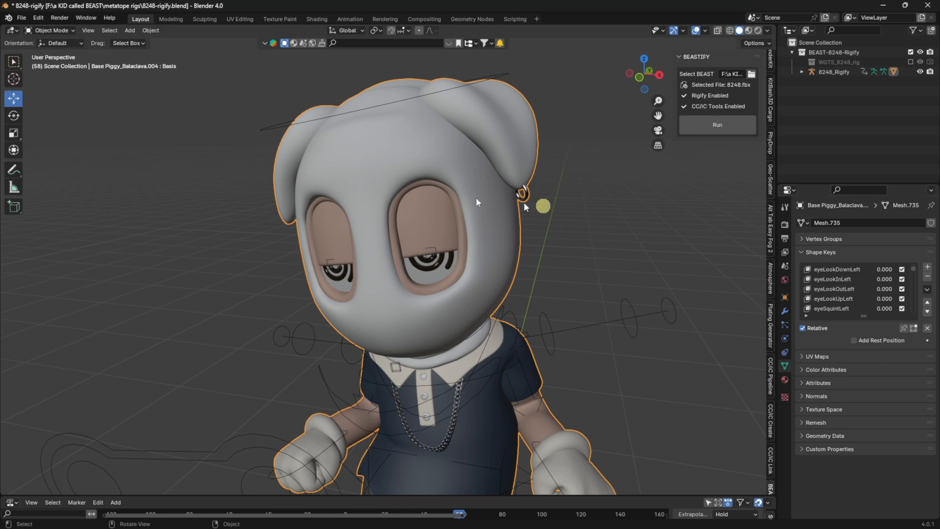
{"action": "scroll", "coordinate": [445, 191], "scroll_direction": "up", "scroll_amount": 2}
{"action": "middle_click_drag", "start_coordinate": [445, 191], "coordinate": [479, 182]}
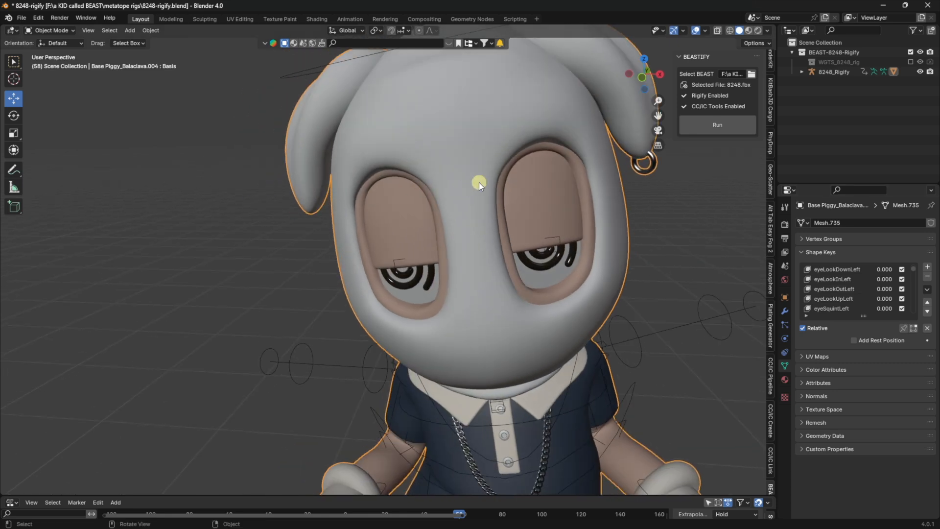
Test the eyeWideLeft shape key by raising it to about 0.53 and resetting it to 0
{"action": "scroll", "coordinate": [479, 182], "scroll_direction": "down", "scroll_amount": 2}
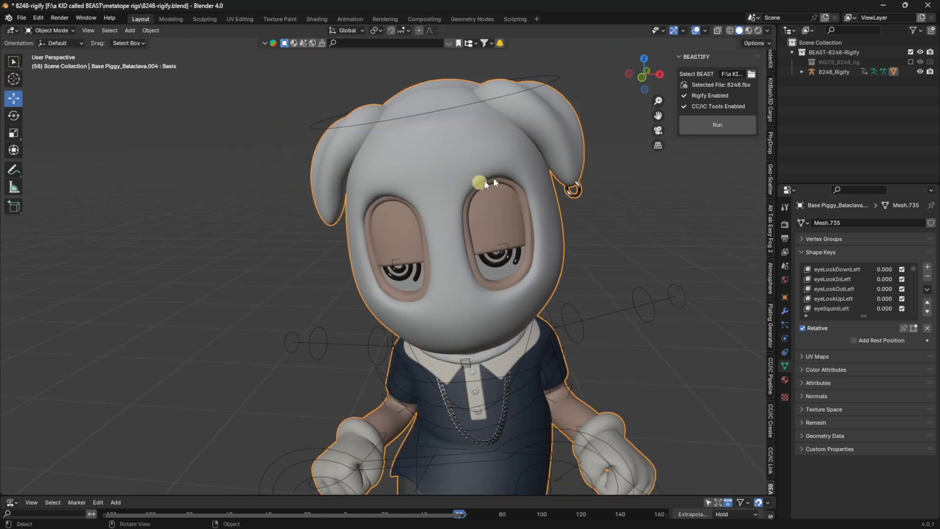
{"action": "scroll", "coordinate": [853, 289], "scroll_direction": "down", "scroll_amount": 1}
{"action": "scroll", "coordinate": [843, 297], "scroll_direction": "down", "scroll_amount": 1}
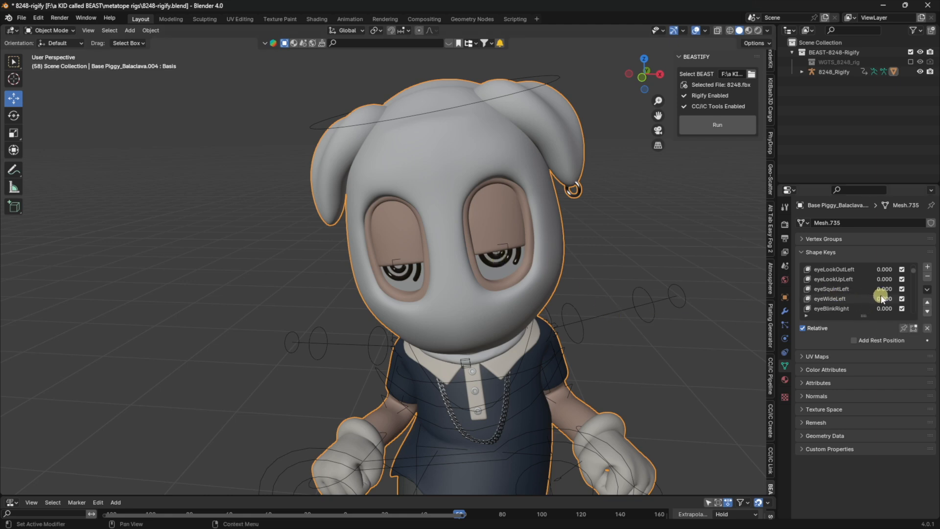
{"action": "left_click_drag", "start_coordinate": [881, 298], "coordinate": [142, 296]}
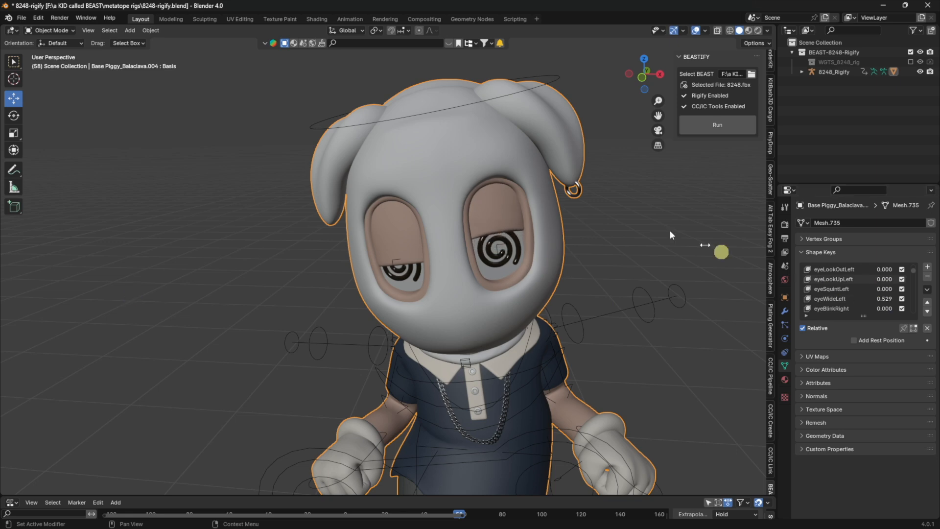
{"action": "left_click", "coordinate": [890, 299]}
{"action": "type", "text": "0"}
{"action": "key", "text": "Return"}
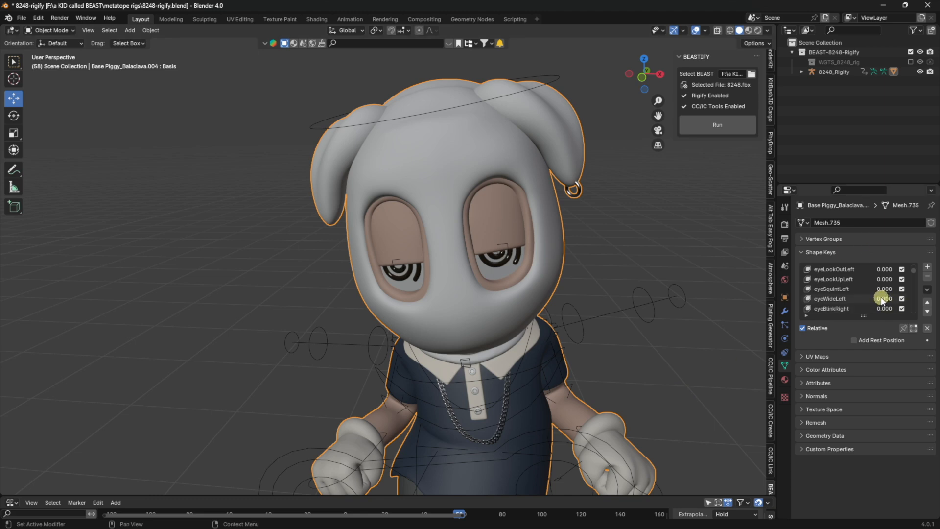
Try the eyeWideLeft shape key at 1.5, at 1 and at its negative extreme, and return it to 0
{"action": "left_click_drag", "start_coordinate": [883, 301], "coordinate": [158, 298]}
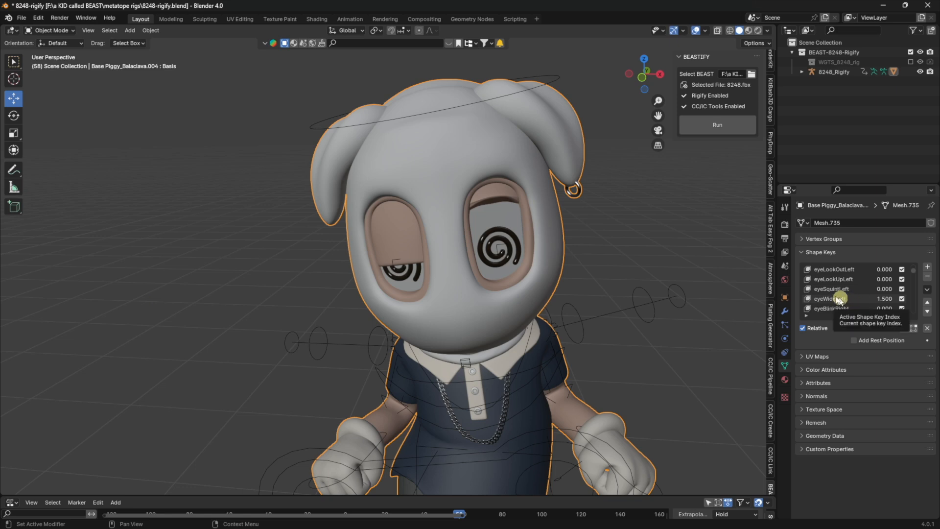
{"action": "left_click", "coordinate": [887, 300]}
{"action": "key", "text": "Return"}
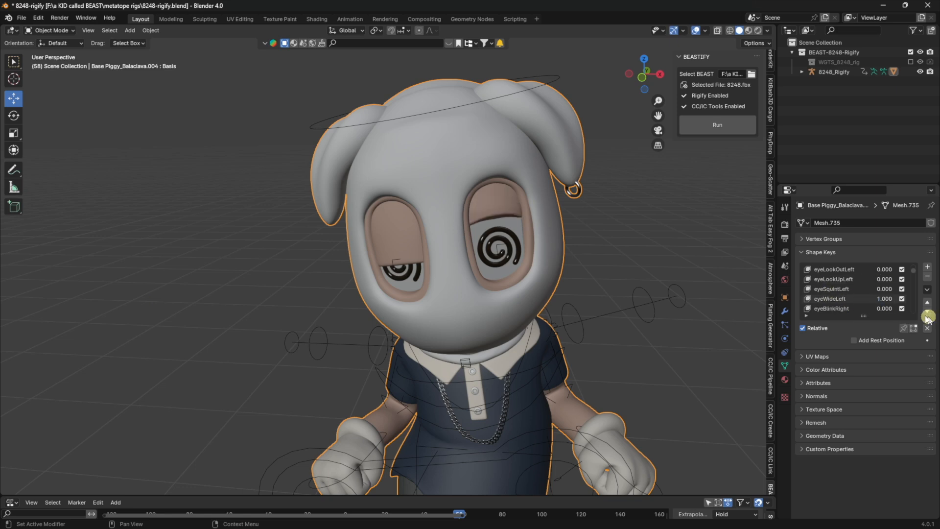
{"action": "left_click_drag", "start_coordinate": [885, 298], "coordinate": [108, 292]}
{"action": "left_click", "coordinate": [887, 301]}
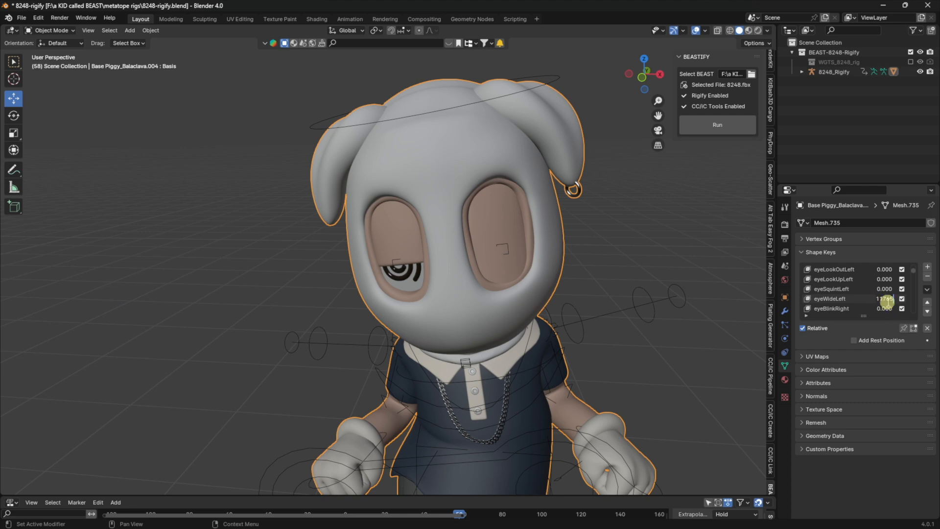
{"action": "type", "text": "0"}
{"action": "key", "text": "Return"}
Test the eyeBlinkLeft shape key at a value of 1 and reset it to 0
{"action": "scroll", "coordinate": [887, 299], "scroll_direction": "up", "scroll_amount": 4}
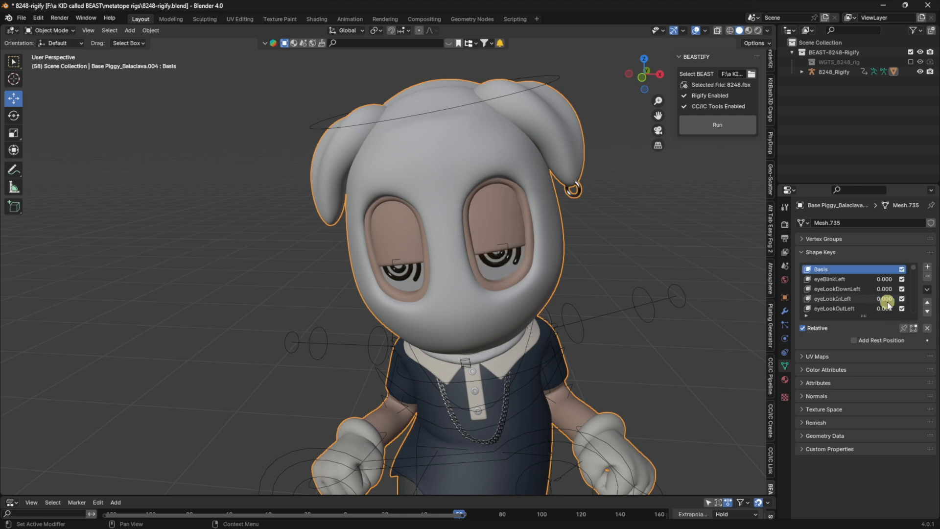
{"action": "left_click_drag", "start_coordinate": [885, 279], "coordinate": [137, 278]}
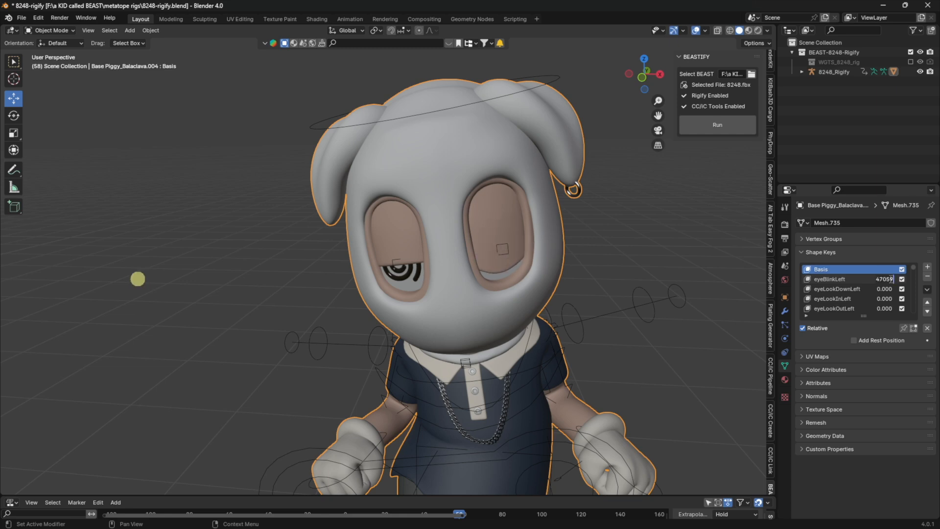
{"action": "type", "text": "1"}
{"action": "key", "text": "Return"}
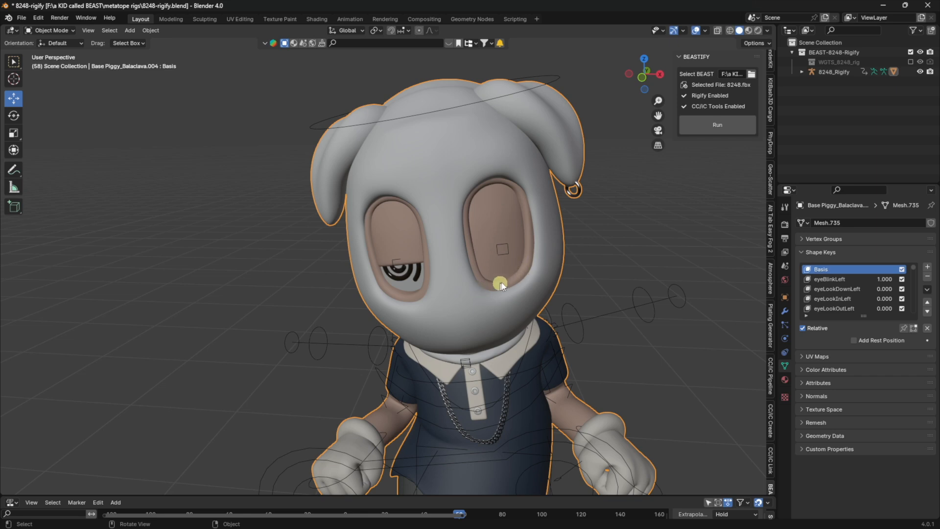
{"action": "double_click", "coordinate": [887, 279]}
{"action": "type", "text": "0"}
{"action": "key", "text": "Return"}
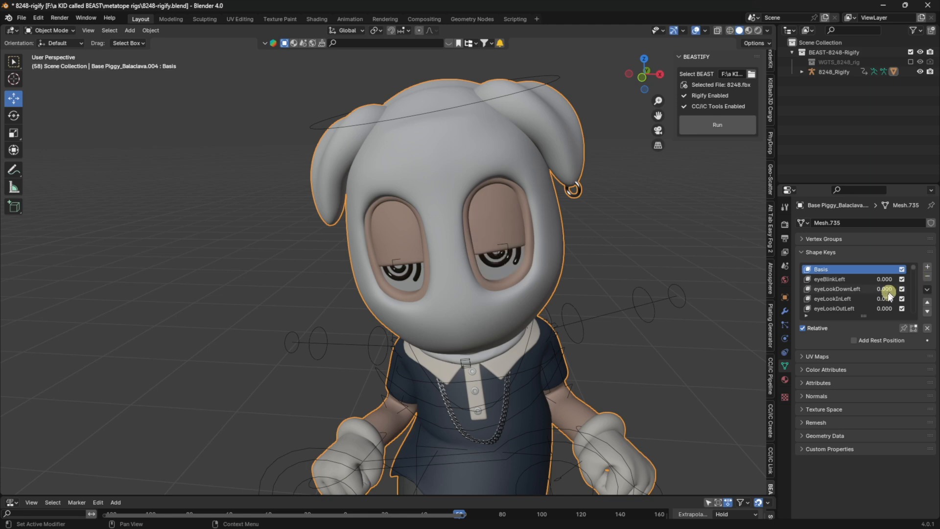
Test the eyeWideLeft shape key with a negative value of about -1.5 and reset it to 0
{"action": "scroll", "coordinate": [887, 295], "scroll_direction": "down", "scroll_amount": 3}
{"action": "scroll", "coordinate": [887, 296], "scroll_direction": "down", "scroll_amount": 1}
{"action": "left_click_drag", "start_coordinate": [886, 299], "coordinate": [115, 302]}
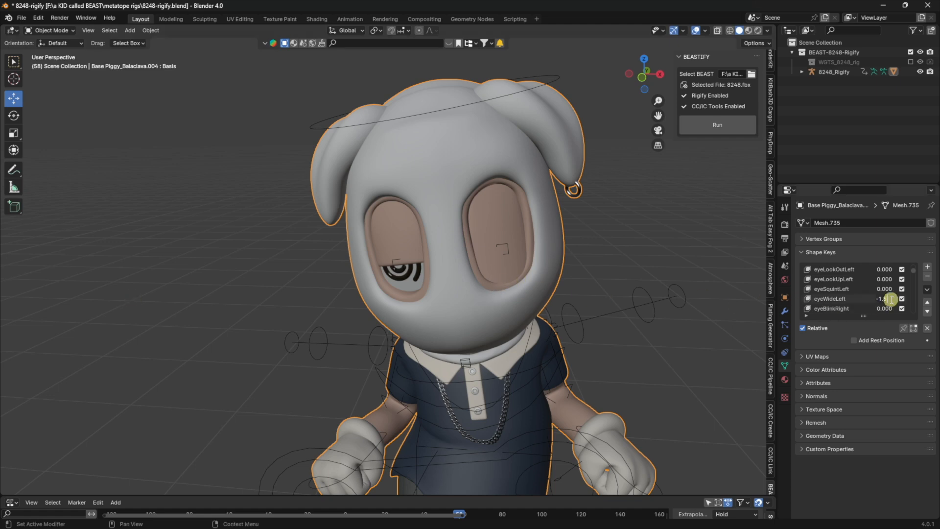
{"action": "type", "text": "0"}
{"action": "key", "text": "Return"}
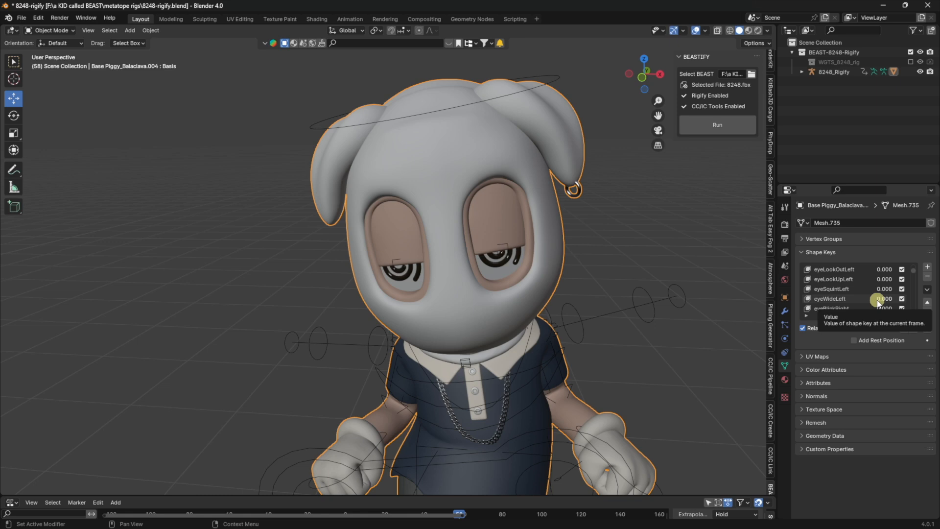
Set the eyeWideLeft shape key to 0.5 to half open the character's left eye
{"action": "middle_click_drag", "start_coordinate": [509, 208], "coordinate": [652, 163]}
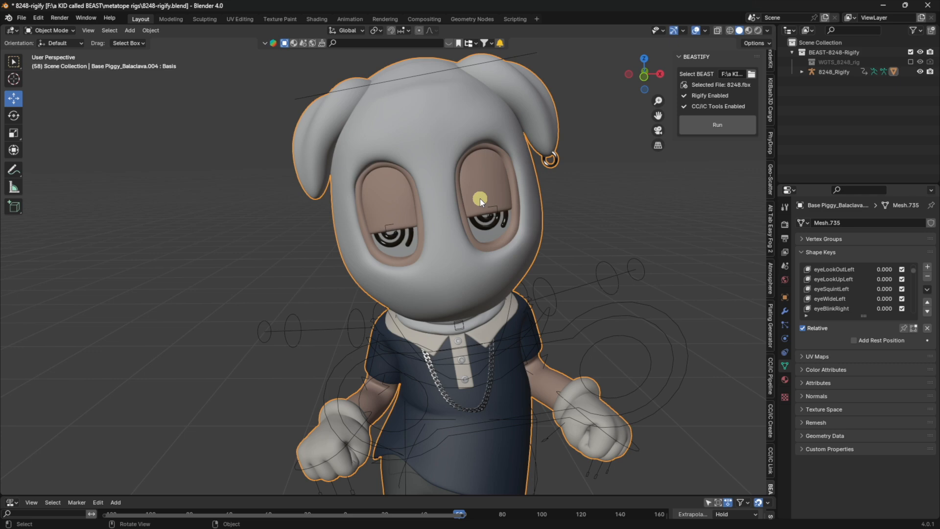
{"action": "left_click", "coordinate": [889, 300]}
{"action": "key", "text": "BackSpace"}
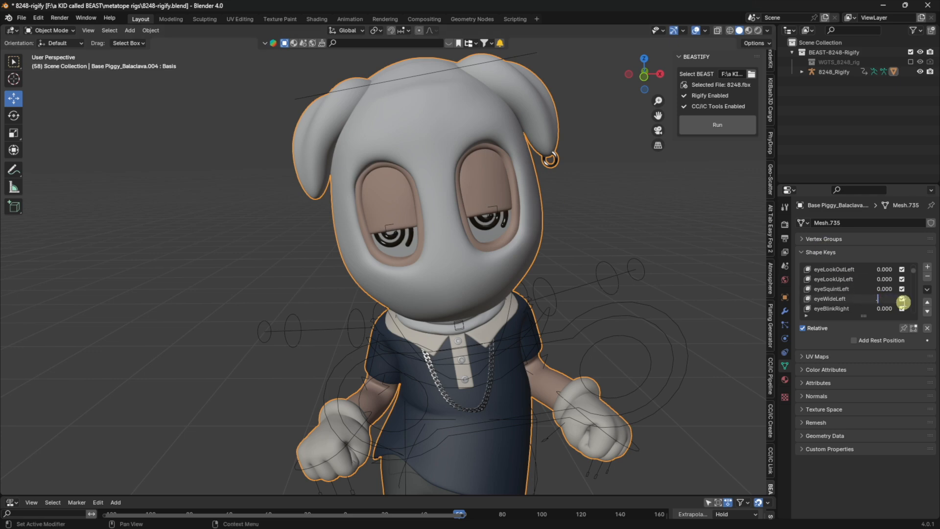
{"action": "type", "text": "0.5"}
{"action": "key", "text": "Return"}
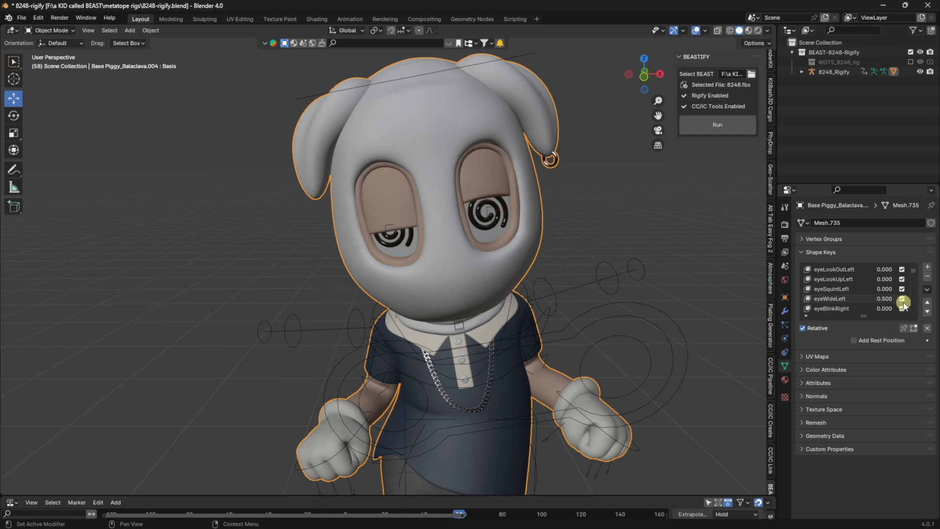
Set the eyeWideRight shape key to 0.5 to match the left eye
{"action": "scroll", "coordinate": [877, 288], "scroll_direction": "down", "scroll_amount": 1}
{"action": "scroll", "coordinate": [879, 289], "scroll_direction": "down", "scroll_amount": 6}
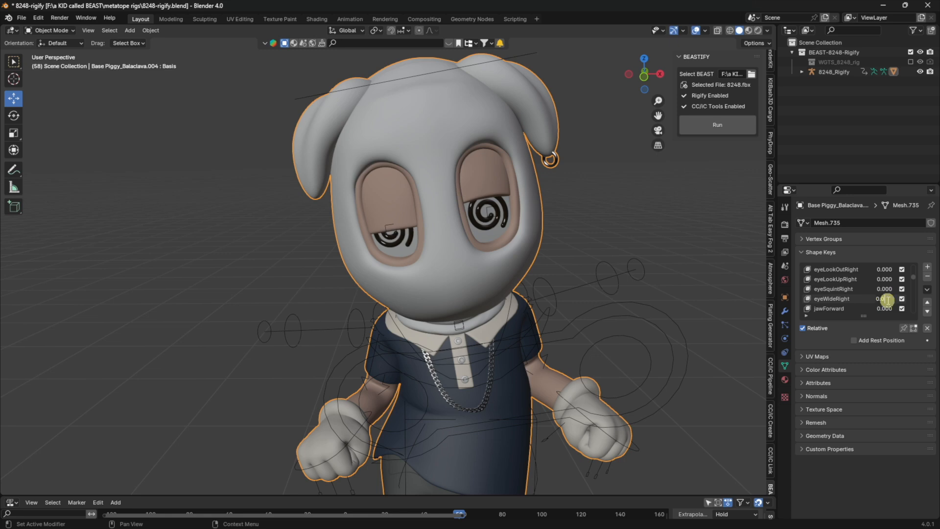
{"action": "key", "text": "BackSpace"}
{"action": "key", "text": "BackSpace"}
{"action": "key", "text": "BackSpace"}
{"action": "type", "text": ".5"}
{"action": "key", "text": "Return"}
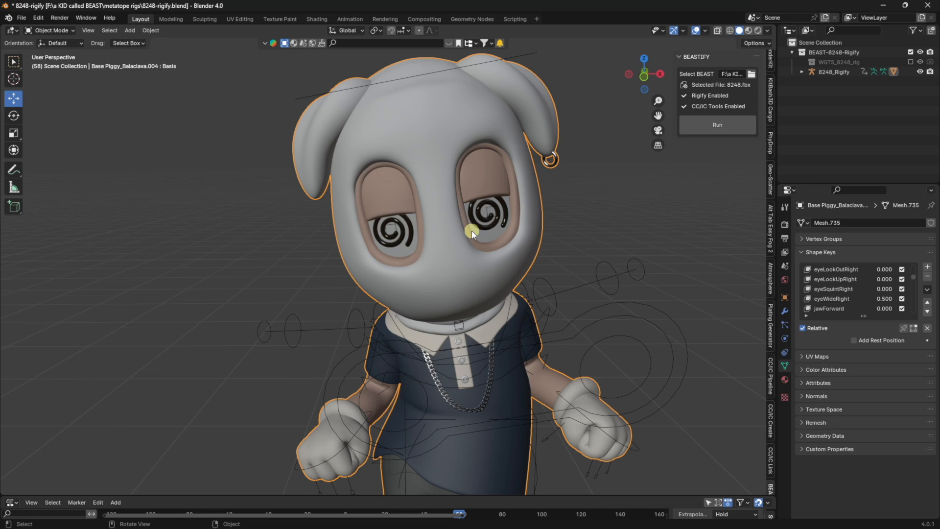
Find the brow shape keys, raise browOuterUpRight to about 1.35 and set it to 1
{"action": "scroll", "coordinate": [857, 292], "scroll_direction": "down", "scroll_amount": 3}
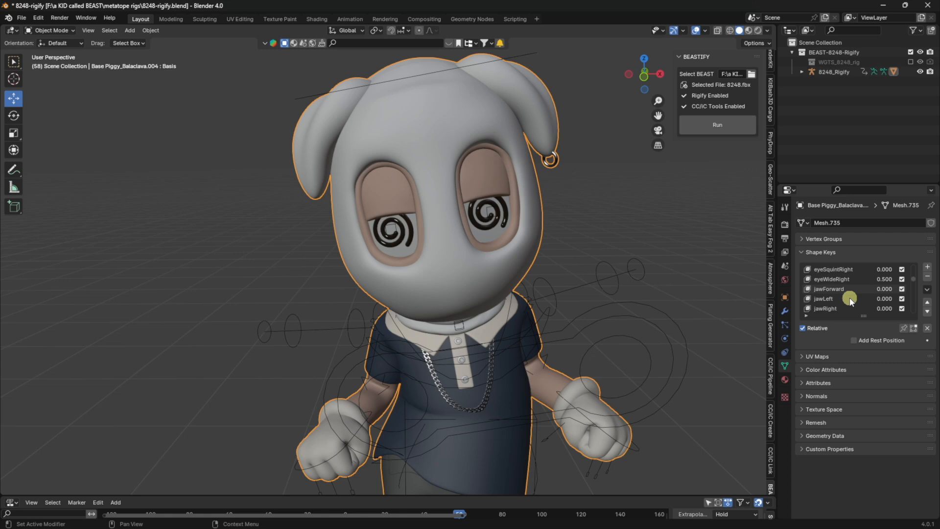
{"action": "scroll", "coordinate": [863, 290], "scroll_direction": "down", "scroll_amount": 2}
{"action": "scroll", "coordinate": [860, 284], "scroll_direction": "down", "scroll_amount": 1}
{"action": "scroll", "coordinate": [854, 281], "scroll_direction": "down", "scroll_amount": 7}
{"action": "scroll", "coordinate": [852, 284], "scroll_direction": "down", "scroll_amount": 10}
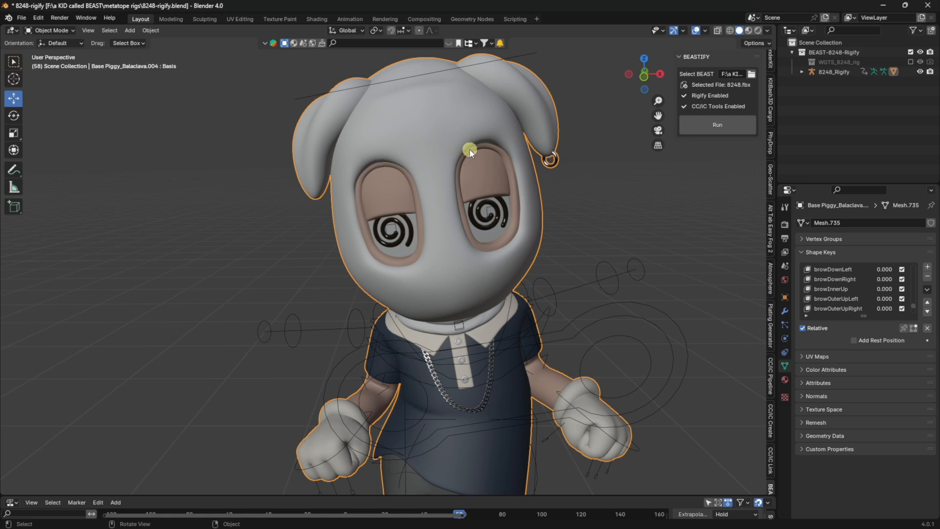
{"action": "scroll", "coordinate": [850, 290], "scroll_direction": "up", "scroll_amount": 1}
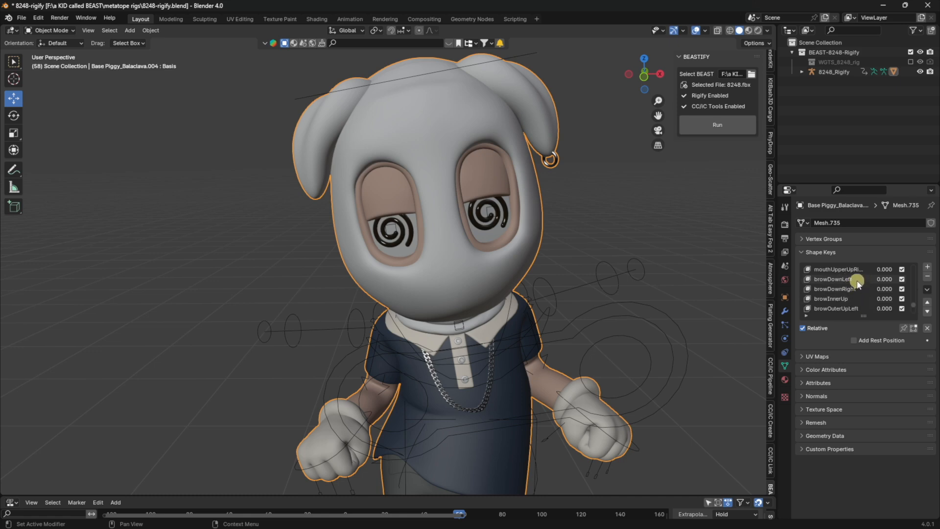
{"action": "scroll", "coordinate": [858, 290], "scroll_direction": "down", "scroll_amount": 1}
{"action": "scroll", "coordinate": [857, 290], "scroll_direction": "down", "scroll_amount": 1}
{"action": "left_click_drag", "start_coordinate": [885, 298], "coordinate": [147, 298]}
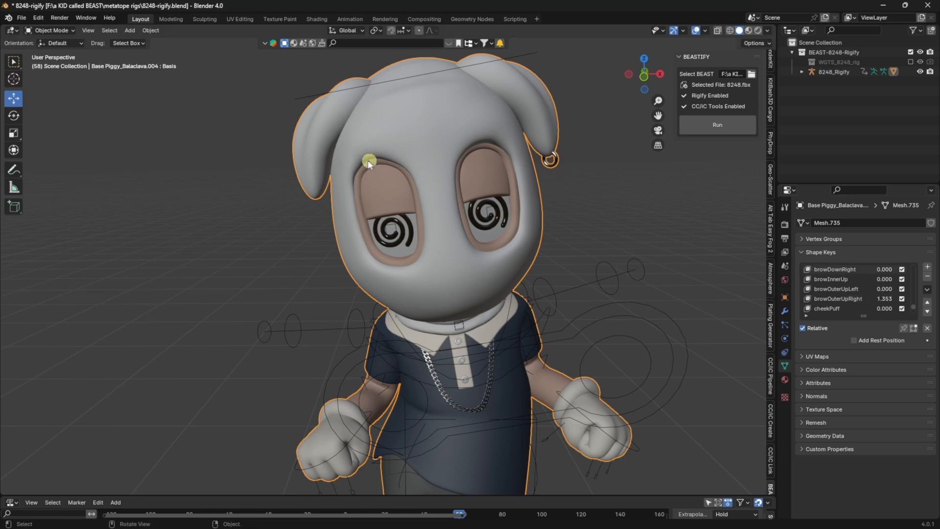
{"action": "left_click", "coordinate": [888, 303]}
{"action": "type", "text": "1"}
{"action": "key", "text": "Return"}
Reset the browOuterUpRight shape key to 0
{"action": "double_click", "coordinate": [886, 300]}
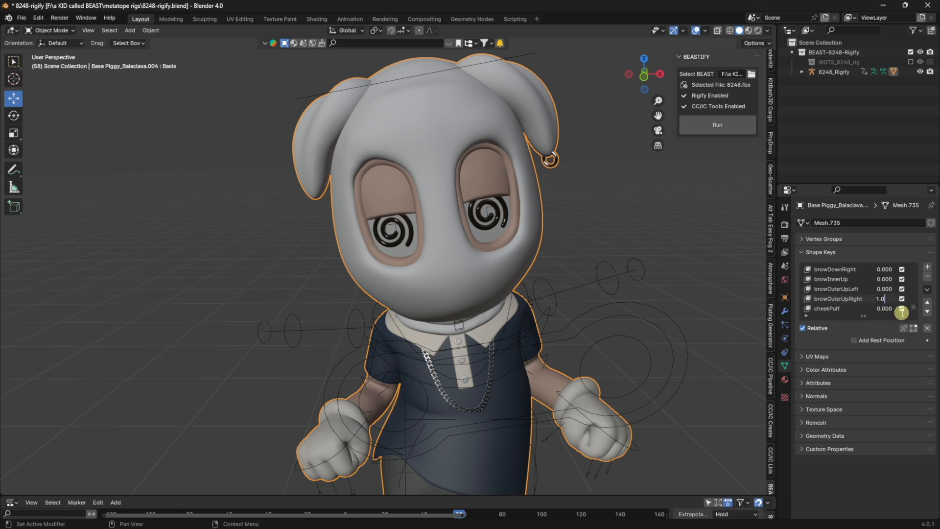
{"action": "key", "text": "BackSpace"}
{"action": "key", "text": "BackSpace"}
{"action": "key", "text": "BackSpace"}
{"action": "type", "text": "0"}
{"action": "key", "text": "Return"}
Test the browDownRight shape key by changing its value and resetting it to 0
{"action": "scroll", "coordinate": [884, 292], "scroll_direction": "up", "scroll_amount": 2}
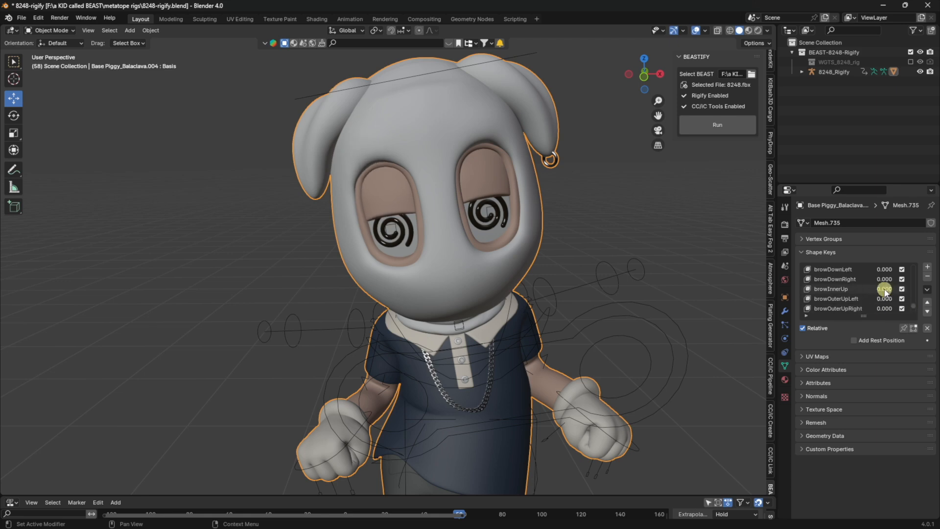
{"action": "scroll", "coordinate": [880, 290], "scroll_direction": "down", "scroll_amount": 1}
{"action": "left_click_drag", "start_coordinate": [886, 281], "coordinate": [145, 278]}
{"action": "double_click", "coordinate": [888, 279]}
{"action": "type", "text": "0"}
{"action": "key", "text": "Return"}
Set the browInnerUp shape key to 0.5
{"action": "double_click", "coordinate": [880, 289]}
{"action": "type", "text": "0.0"}
{"action": "key", "text": "BackSpace"}
{"action": "type", "text": "5"}
{"action": "key", "text": "Return"}
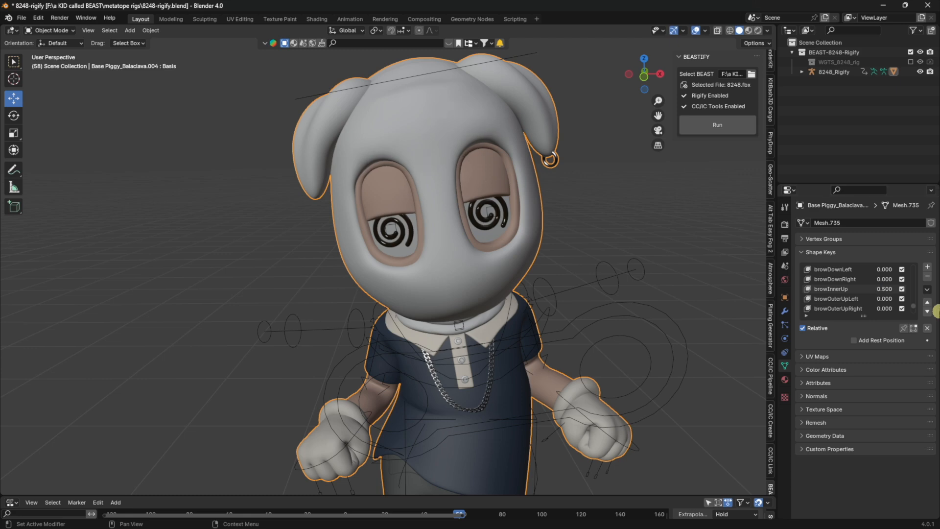
Clear the browInnerUp shape key's value and set it to 1
{"action": "left_click", "coordinate": [893, 290]}
{"action": "key", "text": "BackSpace"}
{"action": "key", "text": "Return"}
{"action": "left_click", "coordinate": [893, 289]}
{"action": "type", "text": "1"}
{"action": "key", "text": "Return"}
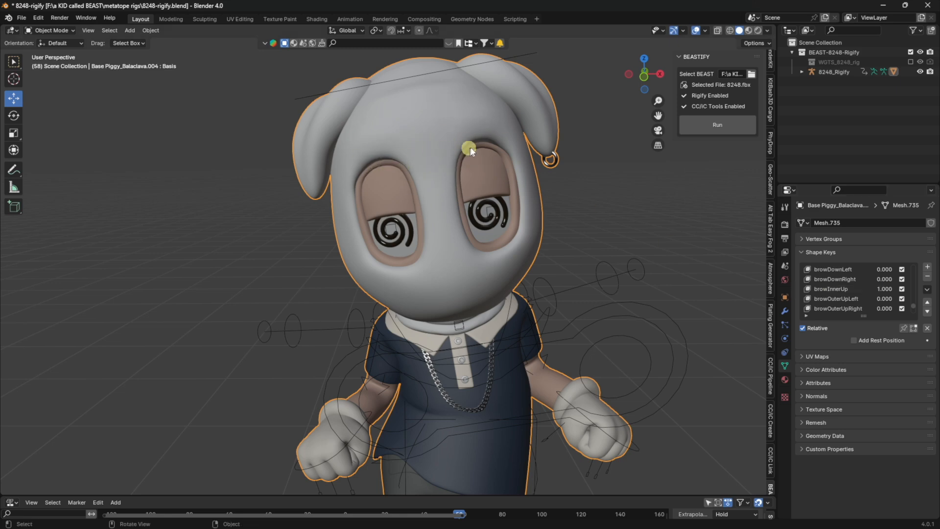
Switch the browInnerUp shape key to 0 and back to 1 twice to compare the brows
{"action": "double_click", "coordinate": [889, 291]}
{"action": "type", "text": "0"}
{"action": "key", "text": "Return"}
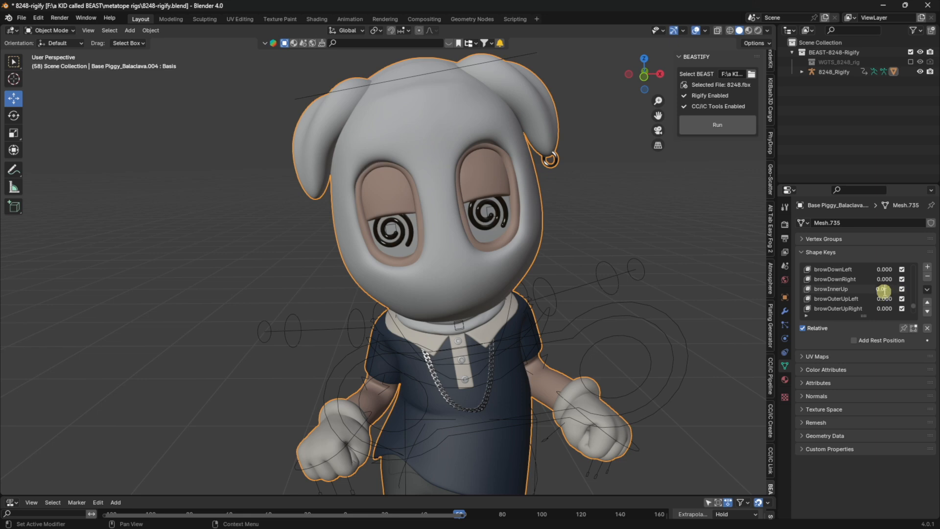
{"action": "type", "text": "1"}
{"action": "key", "text": "Return"}
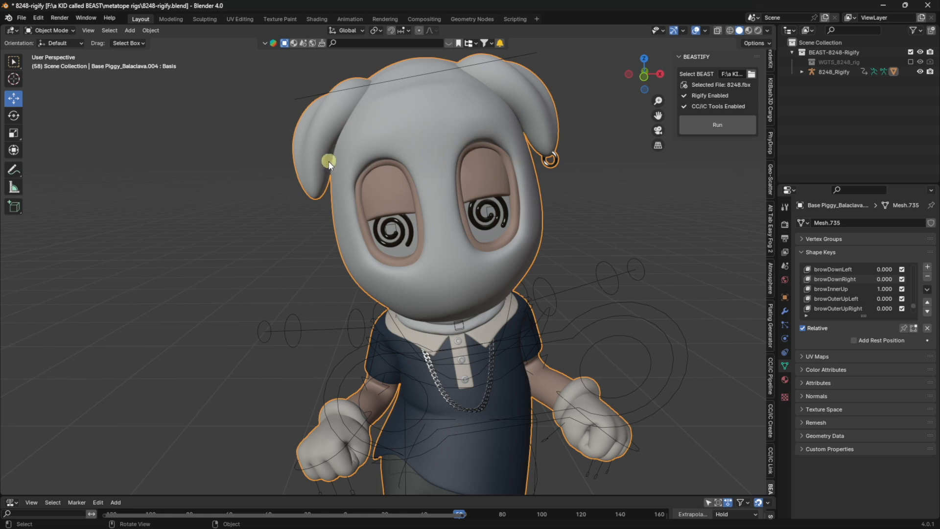
{"action": "double_click", "coordinate": [888, 288]}
{"action": "type", "text": "0"}
{"action": "key", "text": "Return"}
{"action": "double_click", "coordinate": [887, 288]}
{"action": "type", "text": "1"}
{"action": "key", "text": "Return"}
Test the mouthFunnel shape key at 1.5 and at 1, and reset it to 0
{"action": "scroll", "coordinate": [855, 292], "scroll_direction": "up", "scroll_amount": 2}
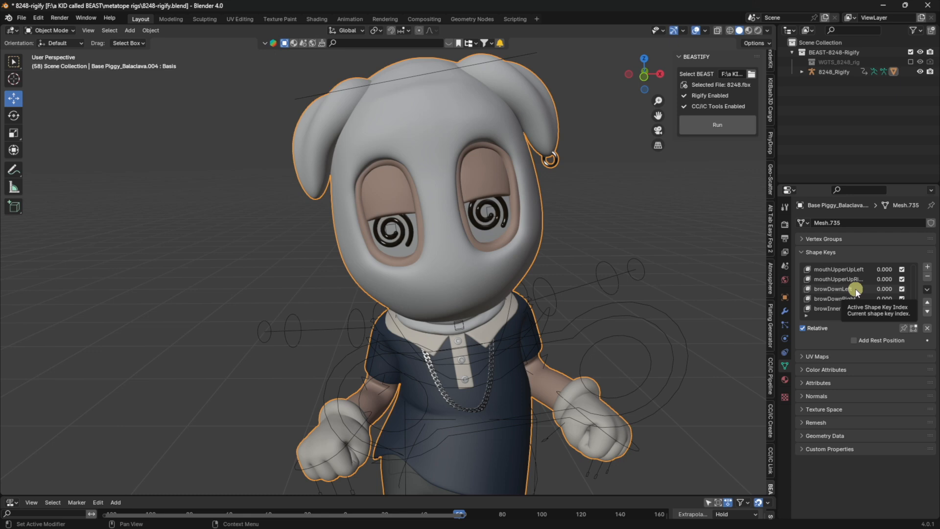
{"action": "scroll", "coordinate": [856, 291], "scroll_direction": "up", "scroll_amount": 9}
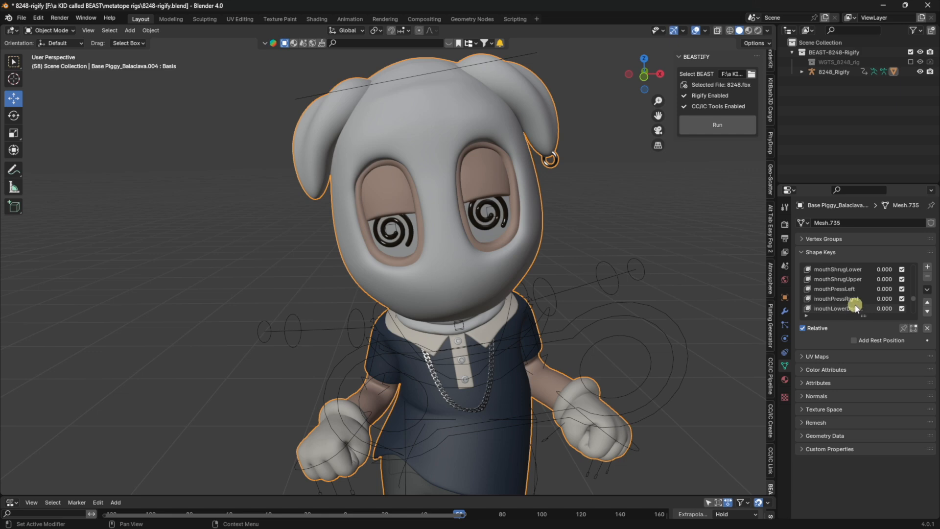
{"action": "scroll", "coordinate": [856, 306], "scroll_direction": "up", "scroll_amount": 9}
{"action": "scroll", "coordinate": [856, 302], "scroll_direction": "up", "scroll_amount": 4}
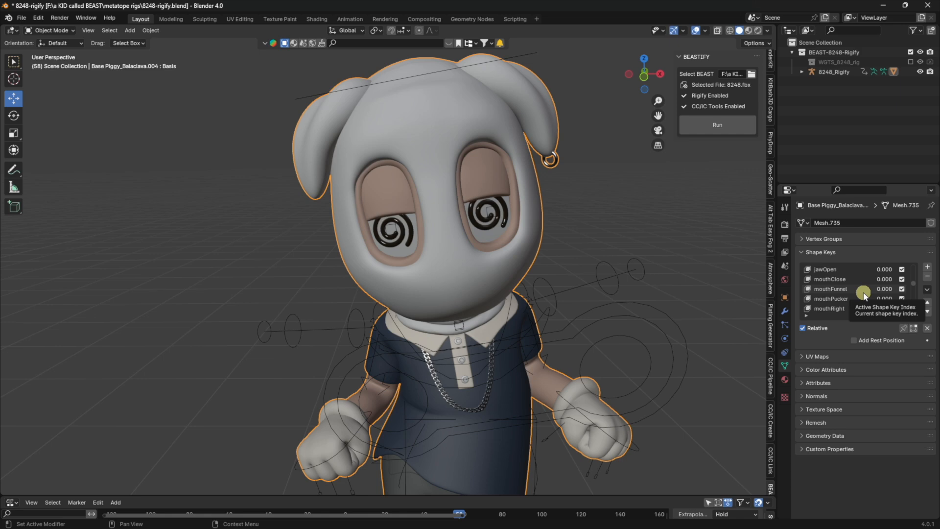
{"action": "left_click_drag", "start_coordinate": [884, 289], "coordinate": [148, 290]}
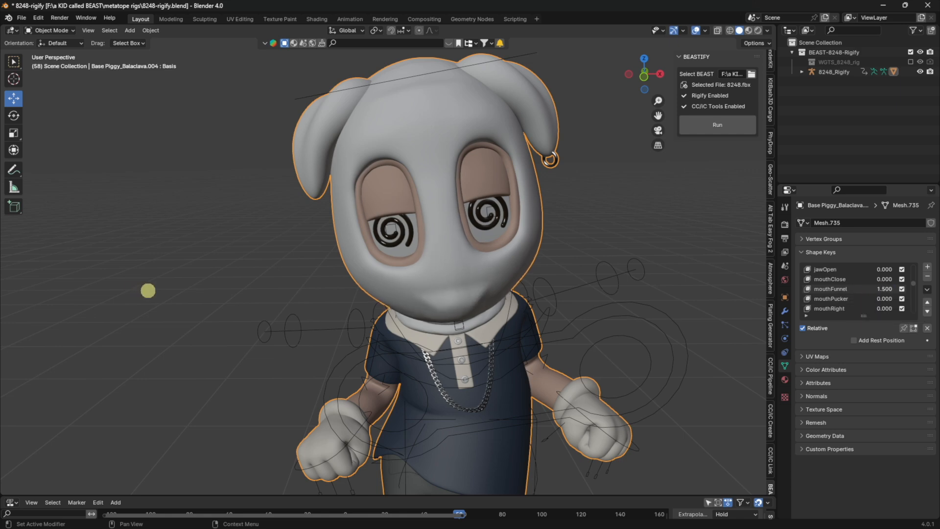
{"action": "left_click", "coordinate": [890, 289]}
{"action": "type", "text": "1"}
{"action": "key", "text": "Return"}
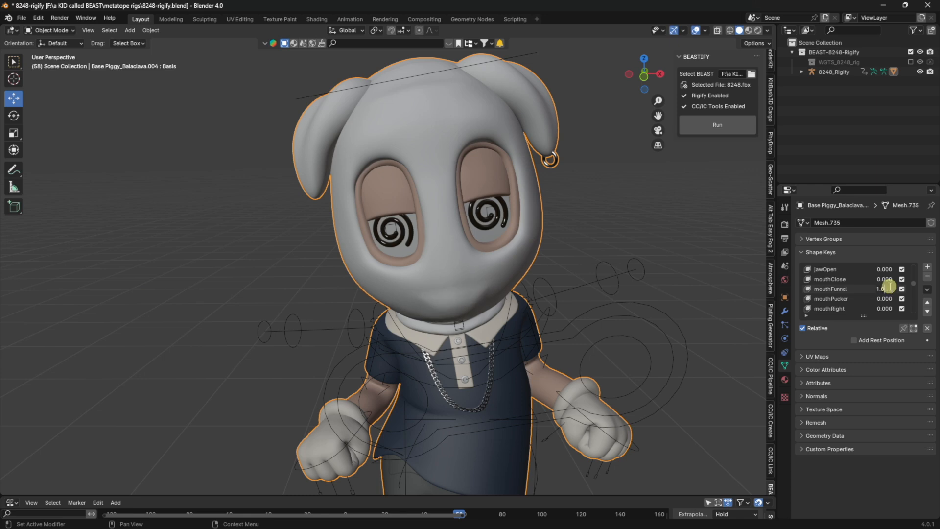
{"action": "type", "text": "0"}
{"action": "key", "text": "Return"}
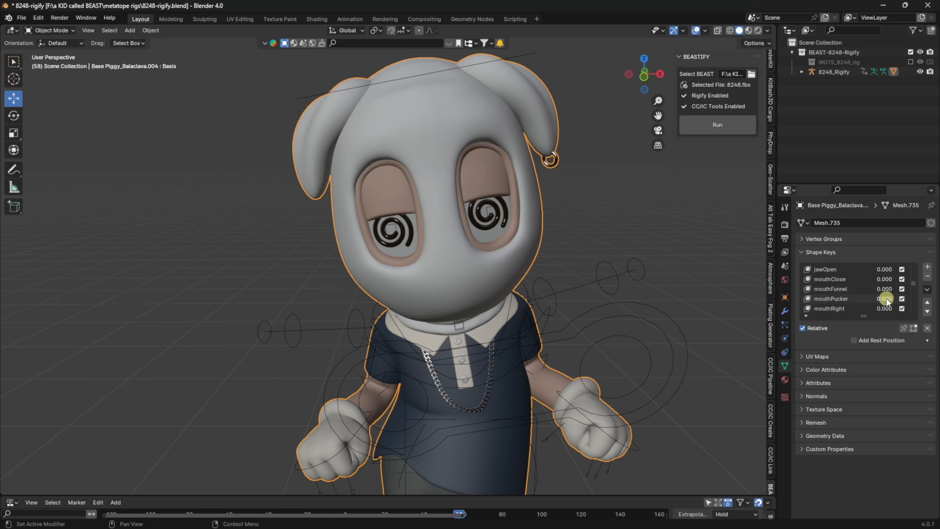
Set the mouthPucker shape key to 1
{"action": "type", "text": "1"}
{"action": "key", "text": "Return"}
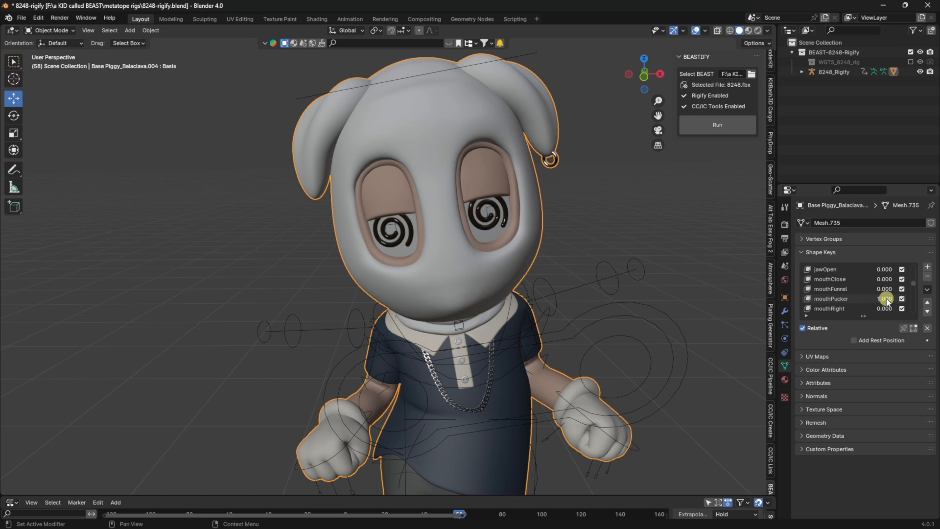
Reset the mouthPucker shape key to 0 and look through the remaining mouth shape keys
{"action": "left_click", "coordinate": [887, 299]}
{"action": "key", "text": "Return"}
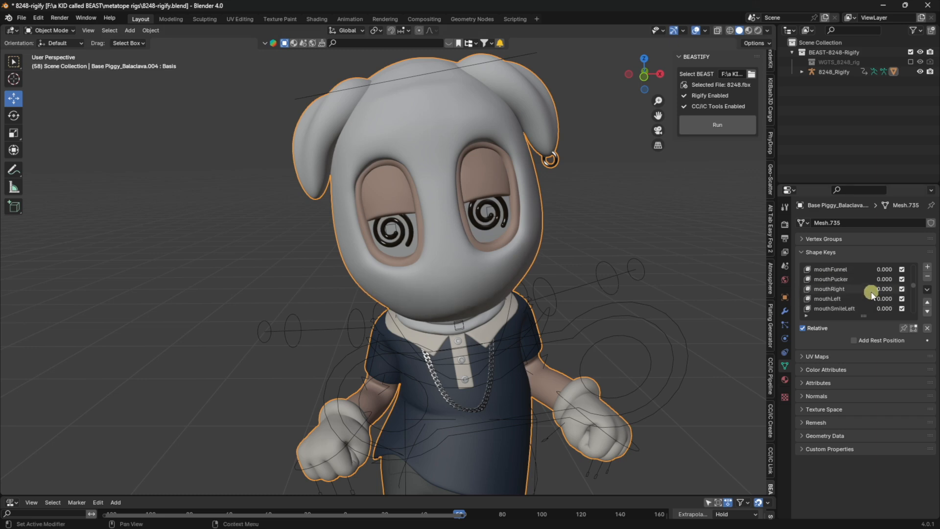
{"action": "scroll", "coordinate": [869, 289], "scroll_direction": "down", "scroll_amount": 5}
{"action": "scroll", "coordinate": [869, 285], "scroll_direction": "down", "scroll_amount": 5}
{"action": "scroll", "coordinate": [862, 295], "scroll_direction": "down", "scroll_amount": 1}
{"action": "scroll", "coordinate": [862, 296], "scroll_direction": "down", "scroll_amount": 1}
{"action": "scroll", "coordinate": [862, 303], "scroll_direction": "up", "scroll_amount": 4}
{"action": "scroll", "coordinate": [857, 303], "scroll_direction": "up", "scroll_amount": 5}
{"action": "scroll", "coordinate": [864, 300], "scroll_direction": "down", "scroll_amount": 2}
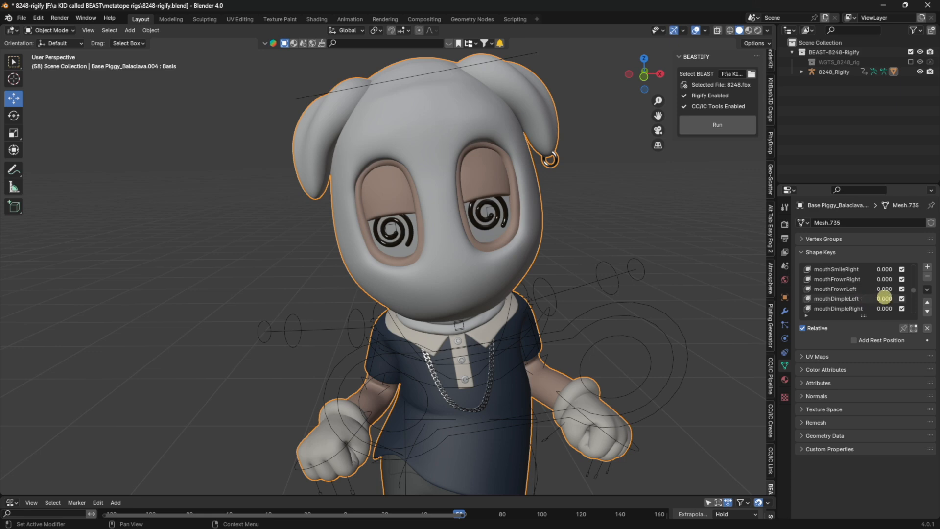
Test the mouthDimpleLeft and mouthDimpleRight shape keys at 1, and reset both to 0
{"action": "left_click_drag", "start_coordinate": [885, 298], "coordinate": [887, 300]}
{"action": "left_click_drag", "start_coordinate": [880, 309], "coordinate": [881, 310]}
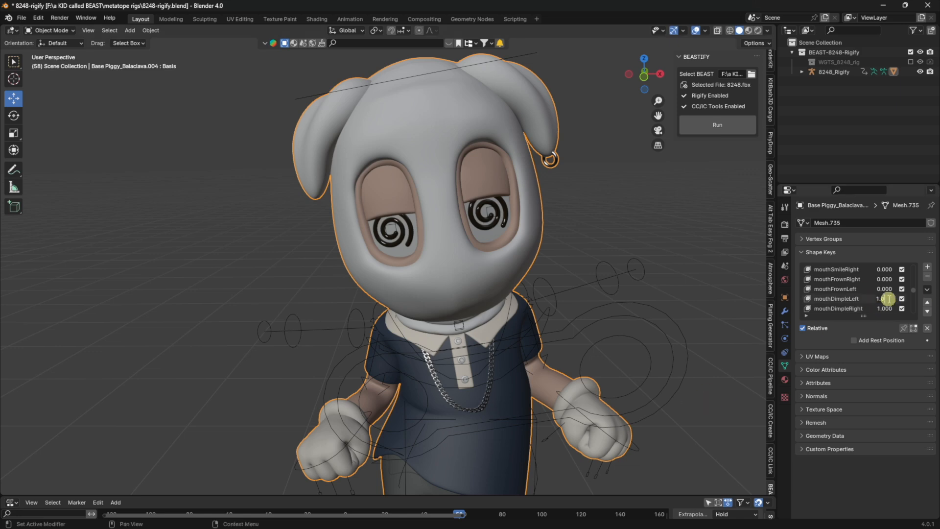
{"action": "key", "text": "Return"}
{"action": "double_click", "coordinate": [881, 308]}
{"action": "type", "text": "0"}
{"action": "key", "text": "Return"}
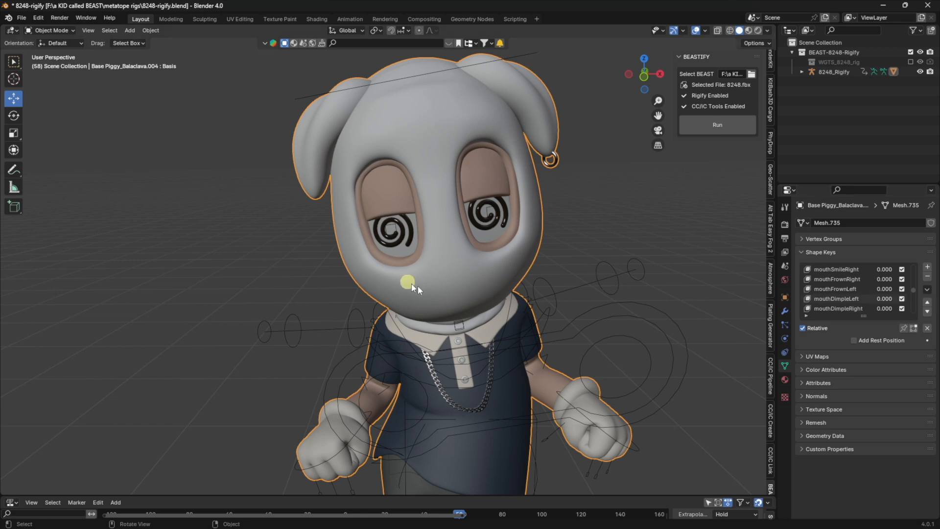
{"action": "double_click", "coordinate": [885, 298]}
{"action": "type", "text": "0.0"}
{"action": "key", "text": "Return"}
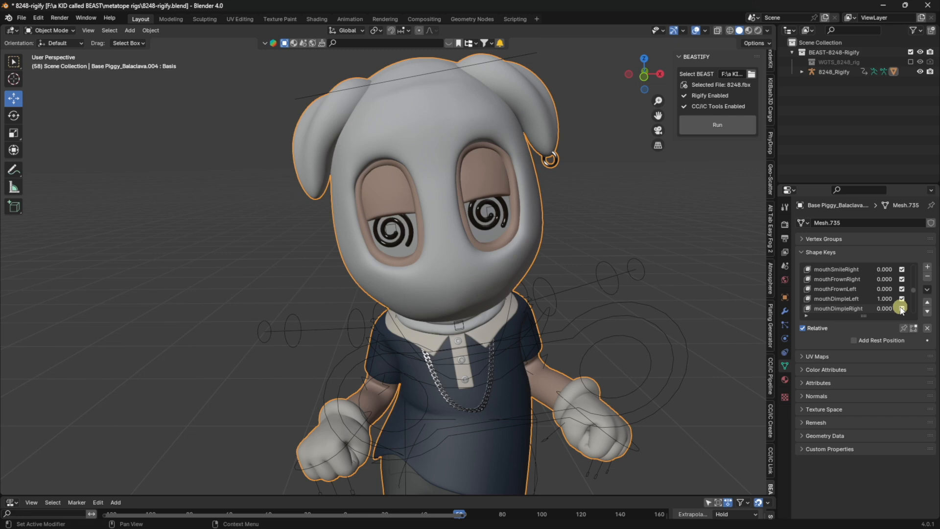
{"action": "key", "text": "Return"}
Test the jawOpen shape key at varying strengths and set it to 0.75
{"action": "scroll", "coordinate": [838, 289], "scroll_direction": "down", "scroll_amount": 3}
{"action": "scroll", "coordinate": [840, 290], "scroll_direction": "down", "scroll_amount": 11}
{"action": "scroll", "coordinate": [855, 291], "scroll_direction": "up", "scroll_amount": 20}
{"action": "scroll", "coordinate": [858, 293], "scroll_direction": "up", "scroll_amount": 2}
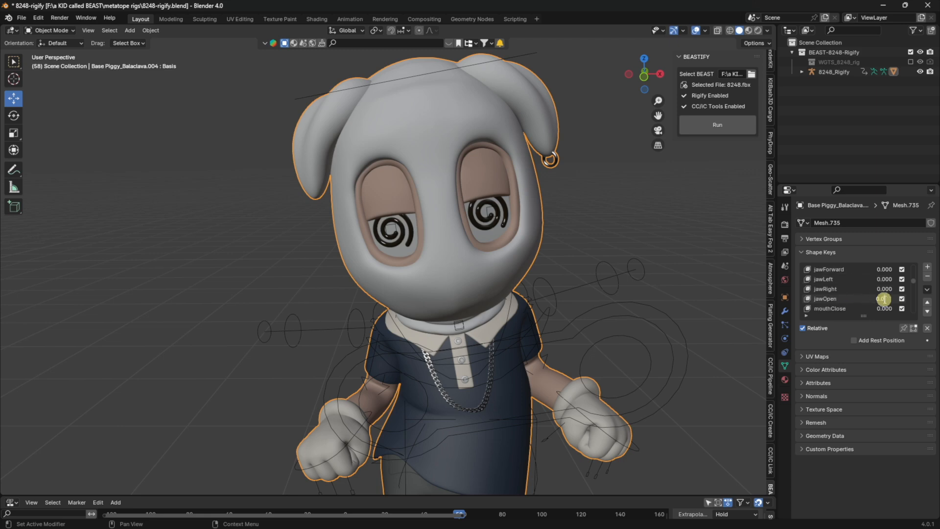
{"action": "left_click_drag", "start_coordinate": [884, 300], "coordinate": [884, 303]}
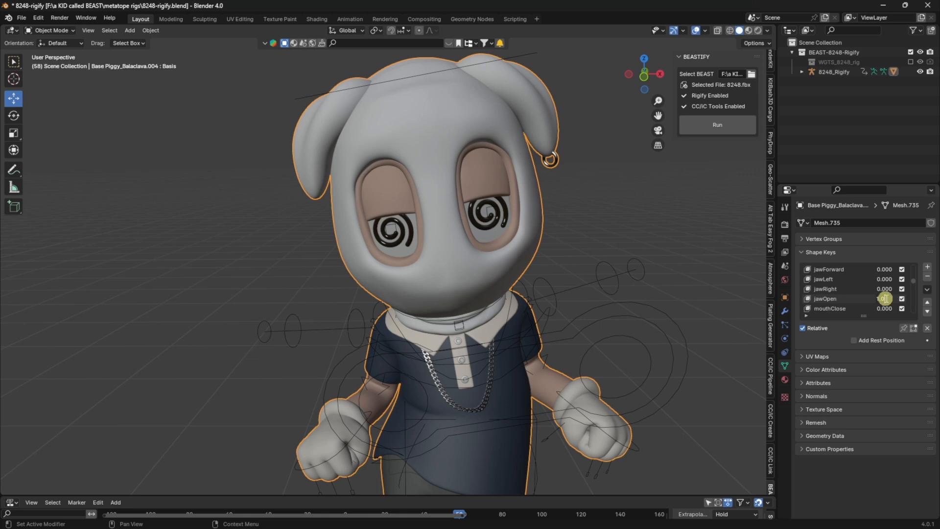
{"action": "left_click_drag", "start_coordinate": [886, 299], "coordinate": [136, 299]}
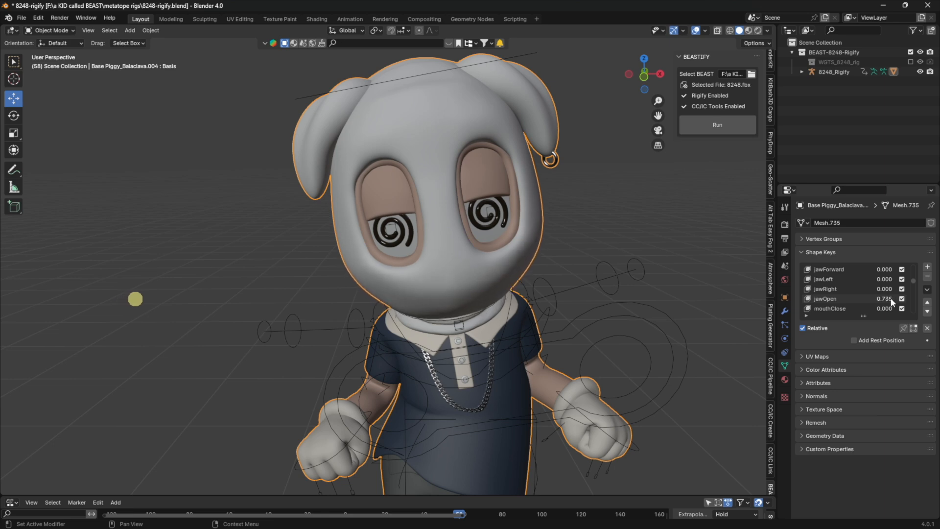
{"action": "left_click", "coordinate": [893, 301]}
{"action": "type", "text": ".75"}
{"action": "key", "text": "Return"}
{"action": "middle_click_drag", "start_coordinate": [695, 271], "coordinate": [602, 219]}
{"action": "scroll", "coordinate": [610, 214], "scroll_direction": "up", "scroll_amount": 4}
{"action": "scroll", "coordinate": [605, 222], "scroll_direction": "down", "scroll_amount": 3}
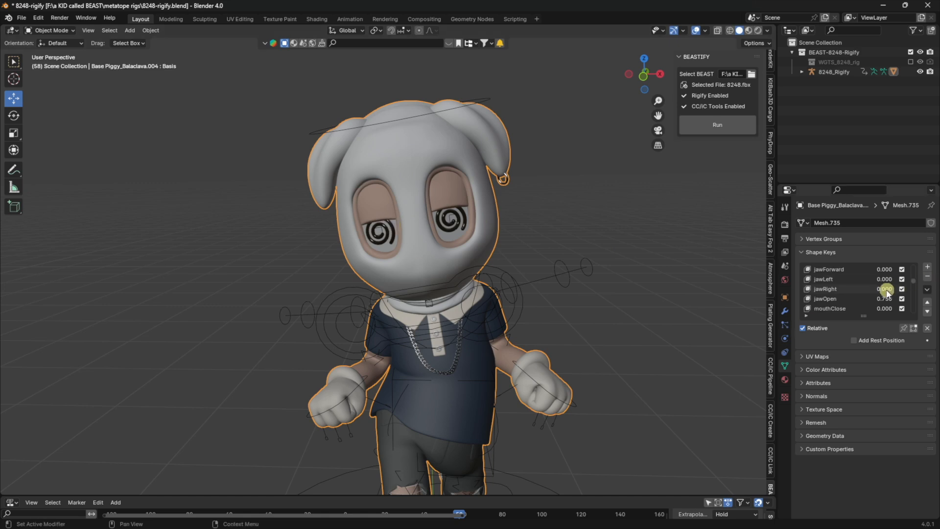
Try the jawLeft shape key at about 0.706 and the eyeWideLeft shape key at about 0.206
{"action": "left_click_drag", "start_coordinate": [885, 282], "coordinate": [141, 277]}
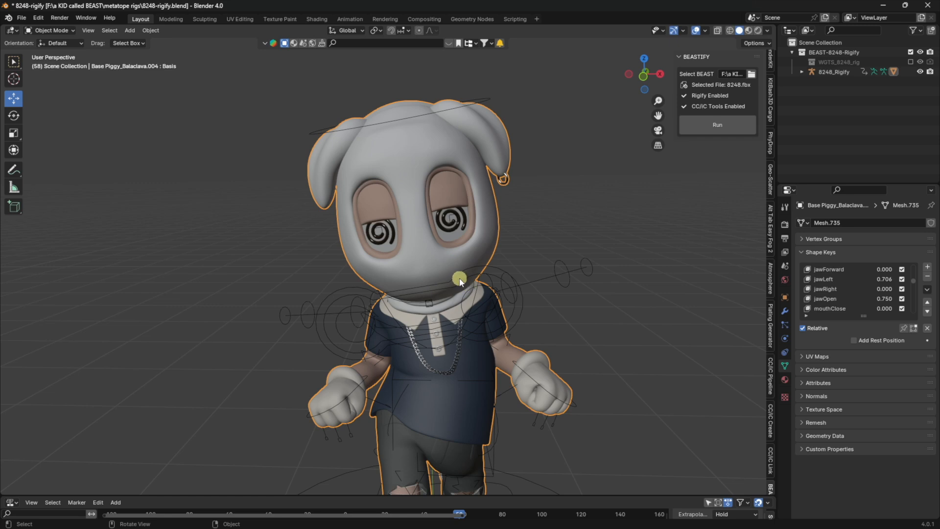
{"action": "scroll", "coordinate": [856, 298], "scroll_direction": "up", "scroll_amount": 3}
{"action": "scroll", "coordinate": [857, 298], "scroll_direction": "up", "scroll_amount": 6}
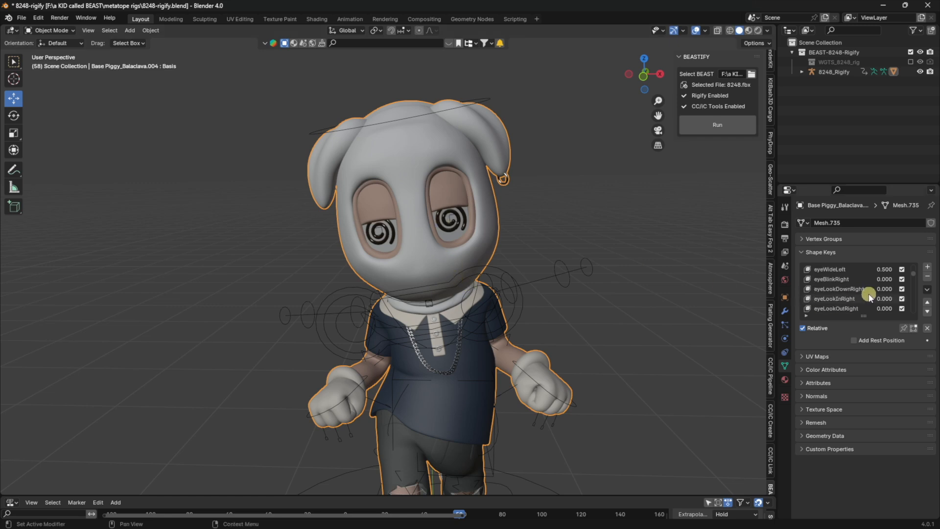
{"action": "scroll", "coordinate": [869, 295], "scroll_direction": "up", "scroll_amount": 1}
{"action": "left_click_drag", "start_coordinate": [887, 290], "coordinate": [133, 290]}
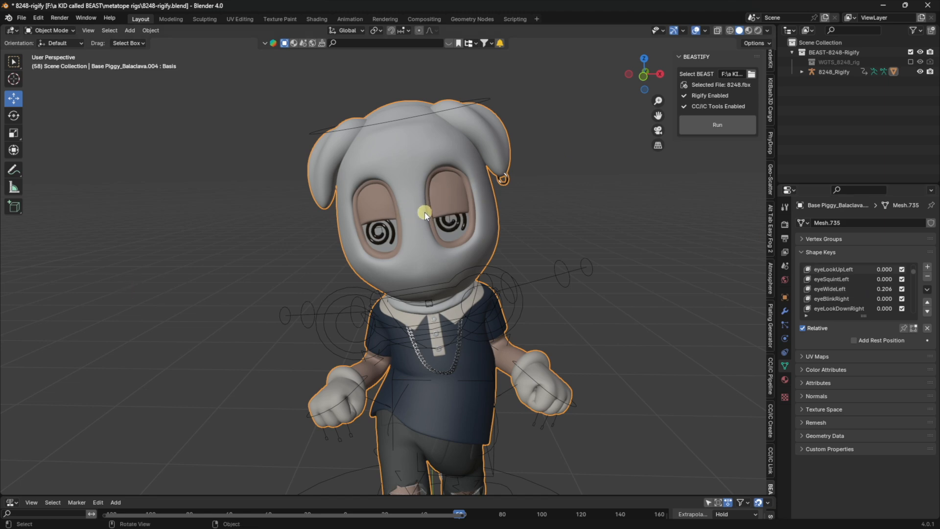
Set the eyeWideLeft shape key to 0.5
{"action": "scroll", "coordinate": [884, 295], "scroll_direction": "down", "scroll_amount": 3}
{"action": "scroll", "coordinate": [883, 296], "scroll_direction": "down", "scroll_amount": 2}
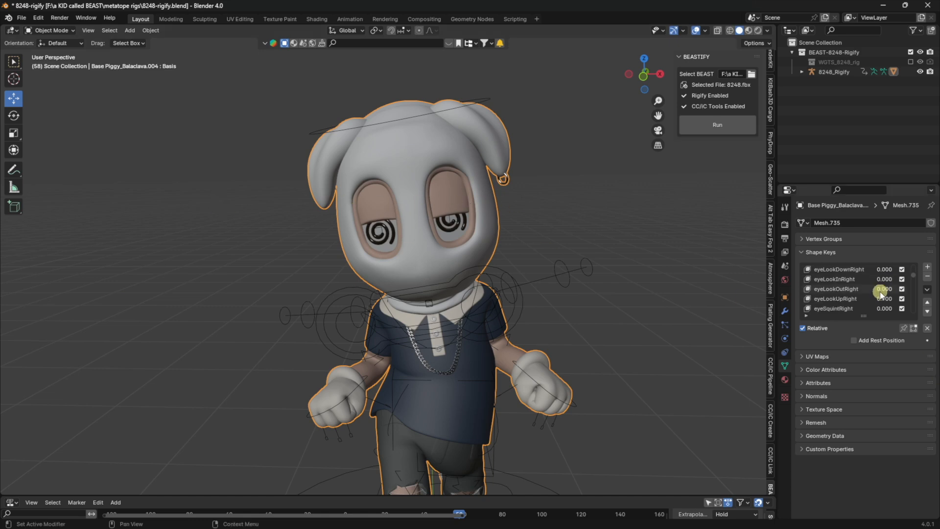
{"action": "scroll", "coordinate": [877, 302], "scroll_direction": "up", "scroll_amount": 4}
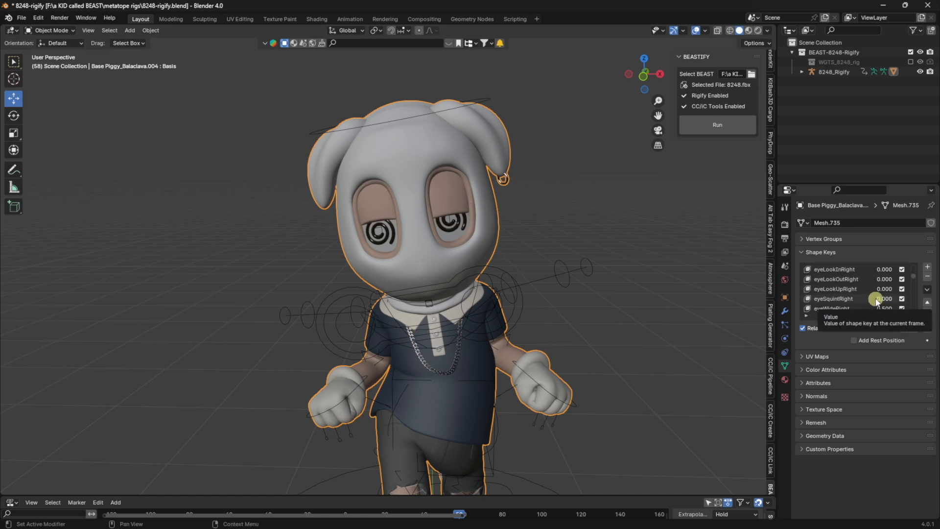
{"action": "left_click", "coordinate": [890, 279]}
{"action": "type", "text": ".5"}
{"action": "key", "text": "Return"}
Reset the jawLeft shape key to 0 and inspect the character's face
{"action": "scroll", "coordinate": [891, 277], "scroll_direction": "down", "scroll_amount": 4}
{"action": "scroll", "coordinate": [890, 282], "scroll_direction": "down", "scroll_amount": 5}
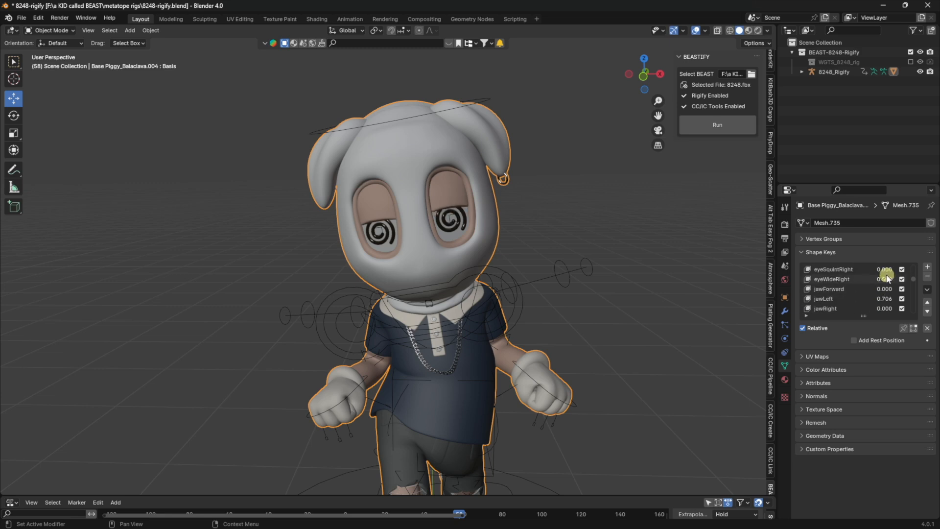
{"action": "left_click", "coordinate": [887, 282]}
{"action": "type", "text": "0"}
{"action": "key", "text": "Return"}
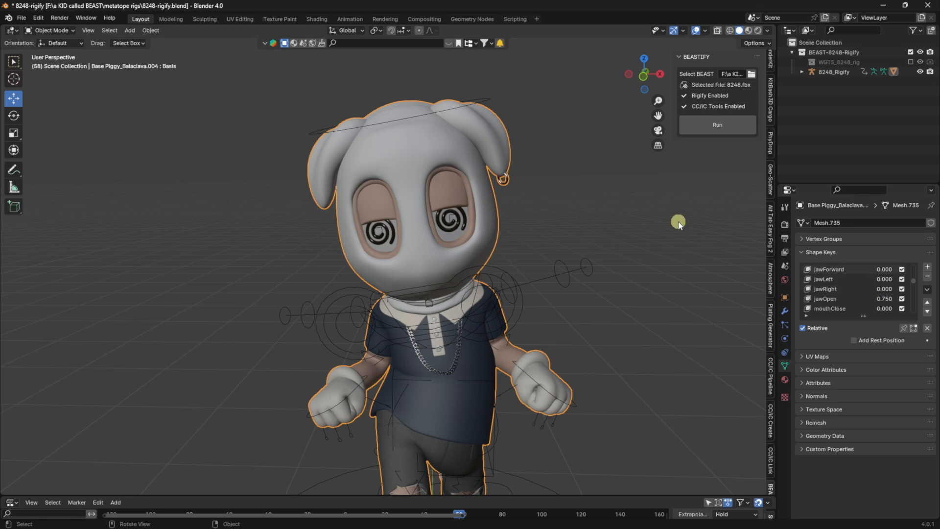
{"action": "scroll", "coordinate": [455, 184], "scroll_direction": "up", "scroll_amount": 5}
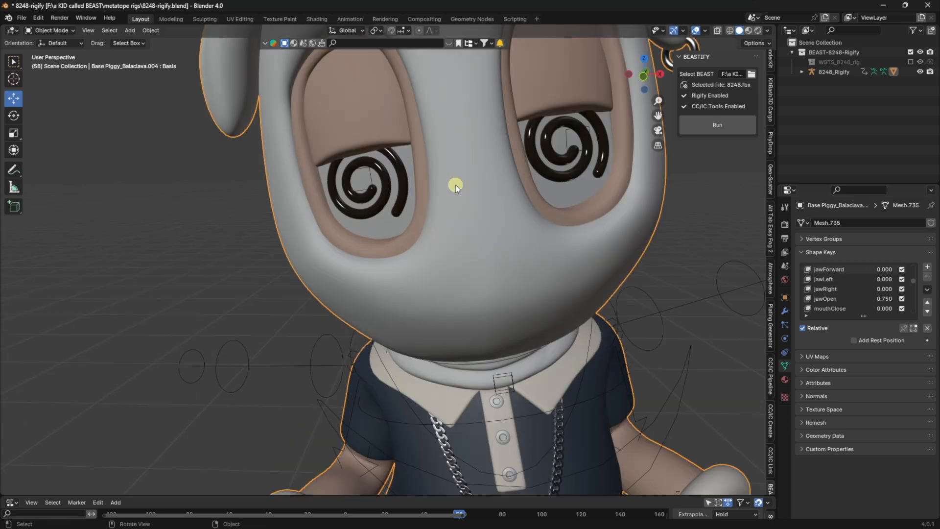
{"action": "scroll", "coordinate": [456, 184], "scroll_direction": "down", "scroll_amount": 4}
{"action": "middle_click_drag", "start_coordinate": [456, 185], "coordinate": [450, 207]}
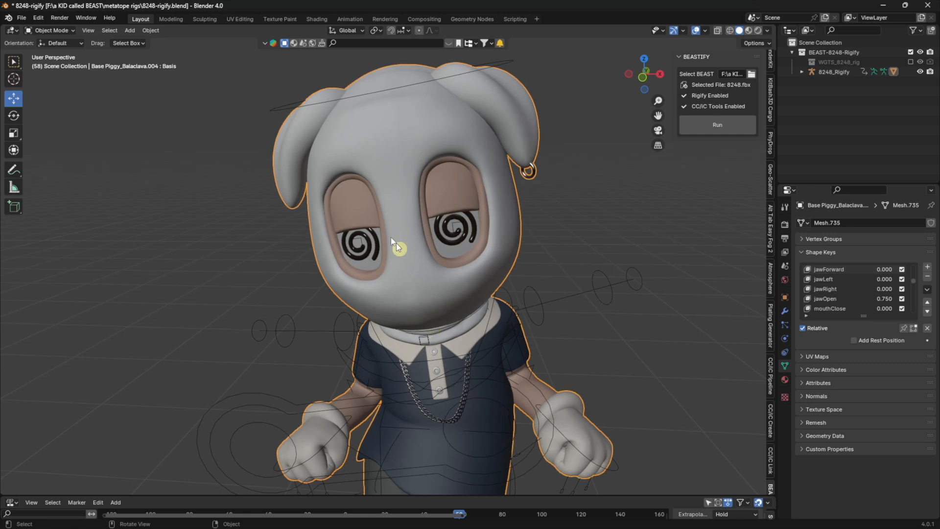
Enlarge the animation editor, switch it to the Timeline, and scrub to frame 37
{"action": "left_click_drag", "start_coordinate": [351, 496], "coordinate": [362, 395]}
{"action": "left_click", "coordinate": [18, 401]}
{"action": "left_click", "coordinate": [17, 401]}
{"action": "left_click", "coordinate": [12, 401]}
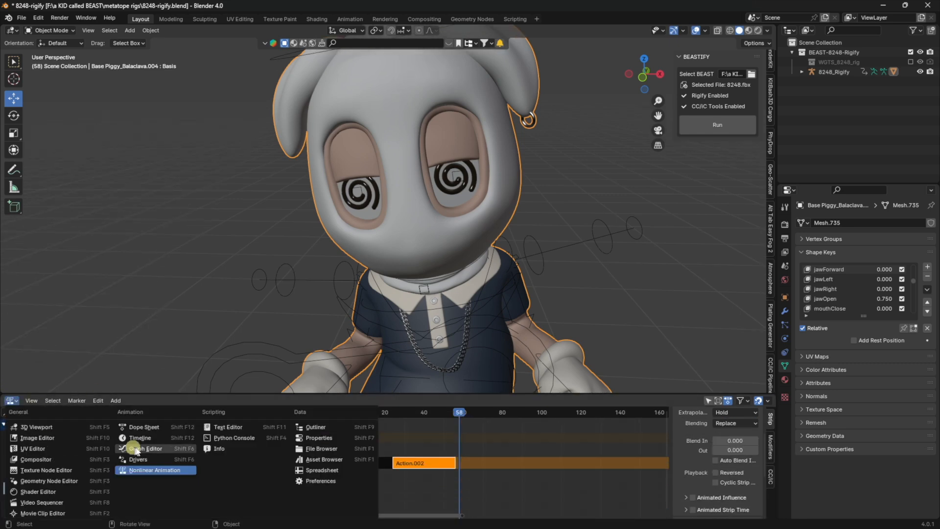
{"action": "left_click", "coordinate": [140, 438]}
{"action": "left_click_drag", "start_coordinate": [250, 395], "coordinate": [212, 397]}
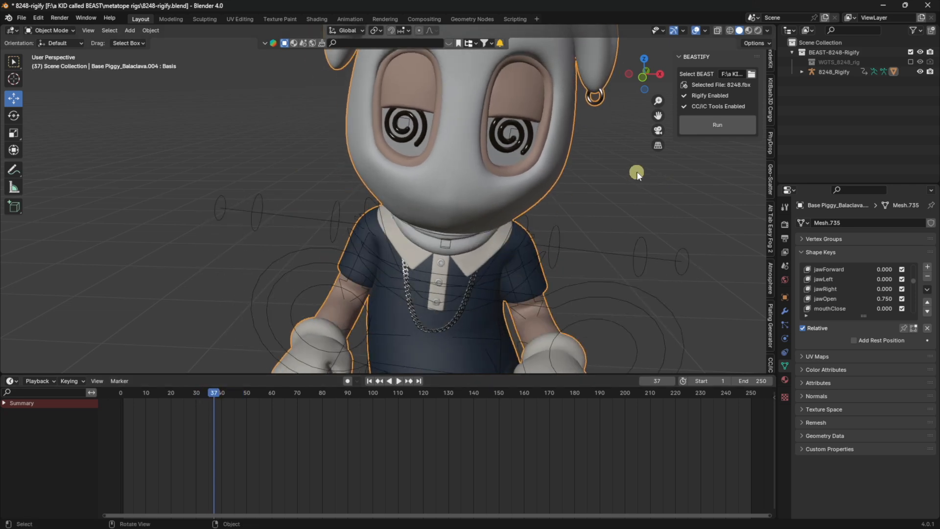
Set the eyeWideLeft shape key to 0
{"action": "middle_click_drag", "start_coordinate": [659, 113], "coordinate": [518, 102]}
{"action": "scroll", "coordinate": [862, 284], "scroll_direction": "up", "scroll_amount": 9}
{"action": "scroll", "coordinate": [866, 287], "scroll_direction": "up", "scroll_amount": 2}
{"action": "left_click", "coordinate": [880, 299]}
{"action": "type", "text": "0.5"}
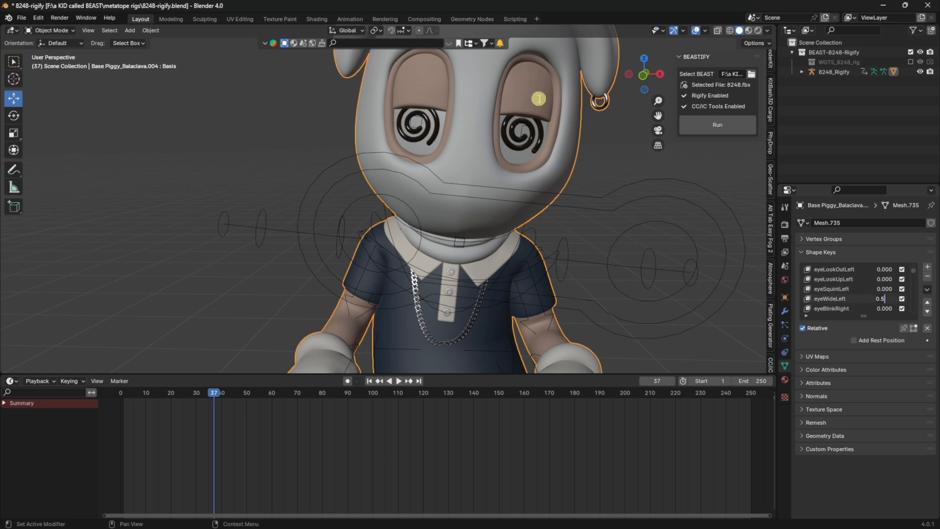
{"action": "key", "text": "Return"}
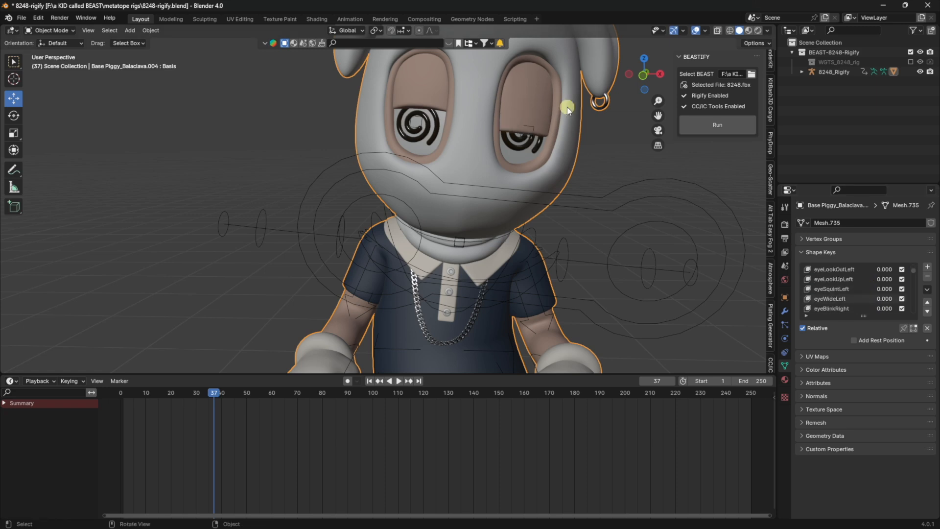
Set the eyeWideRight shape key to 0
{"action": "scroll", "coordinate": [881, 297], "scroll_direction": "down", "scroll_amount": 2}
{"action": "scroll", "coordinate": [881, 296], "scroll_direction": "up", "scroll_amount": 6}
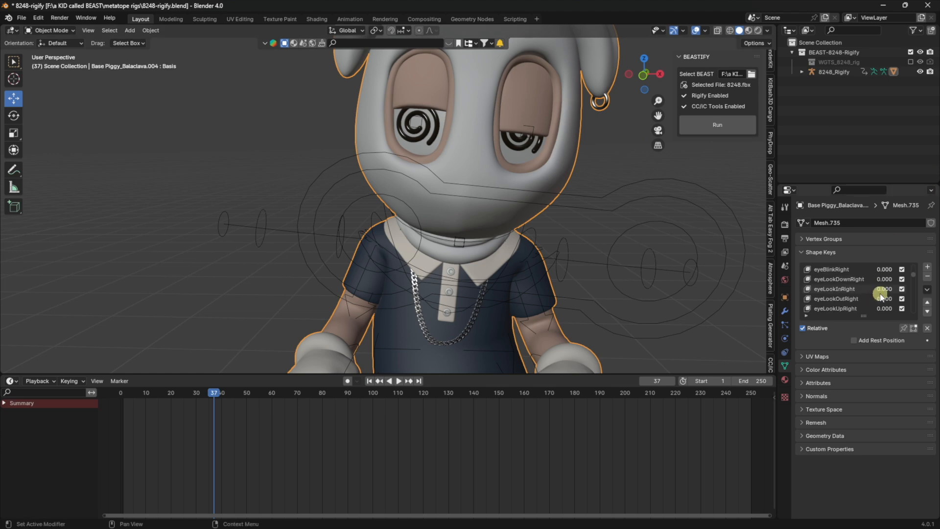
{"action": "scroll", "coordinate": [881, 297], "scroll_direction": "down", "scroll_amount": 12}
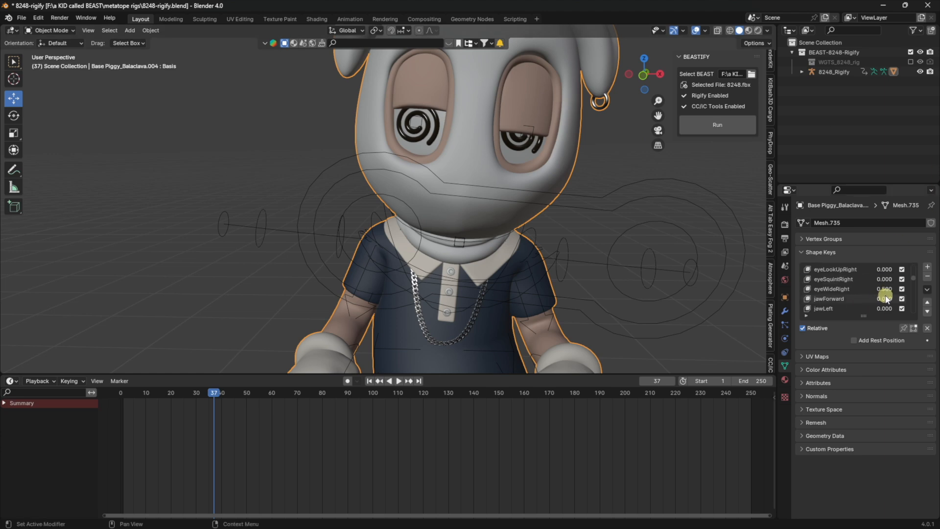
{"action": "scroll", "coordinate": [887, 300], "scroll_direction": "up", "scroll_amount": 1}
{"action": "type", "text": "0"}
{"action": "key", "text": "Return"}
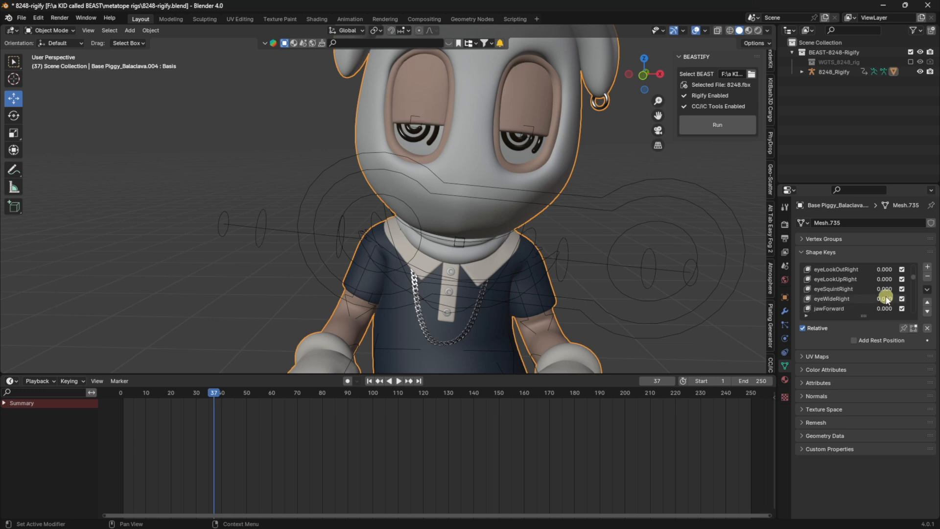
Test the eyeWideRight shape key by varying its value, and reset it to 0
{"action": "left_click_drag", "start_coordinate": [885, 296], "coordinate": [143, 296]}
{"action": "left_click", "coordinate": [891, 299]}
{"action": "type", "text": "0"}
{"action": "key", "text": "Return"}
Scrub back to the start of the timeline and play the animation to check the whole body's pose
{"action": "left_click", "coordinate": [215, 397]}
{"action": "left_click_drag", "start_coordinate": [212, 396], "coordinate": [122, 397]}
{"action": "key", "text": "space"}
{"action": "scroll", "coordinate": [371, 307], "scroll_direction": "down", "scroll_amount": 6}
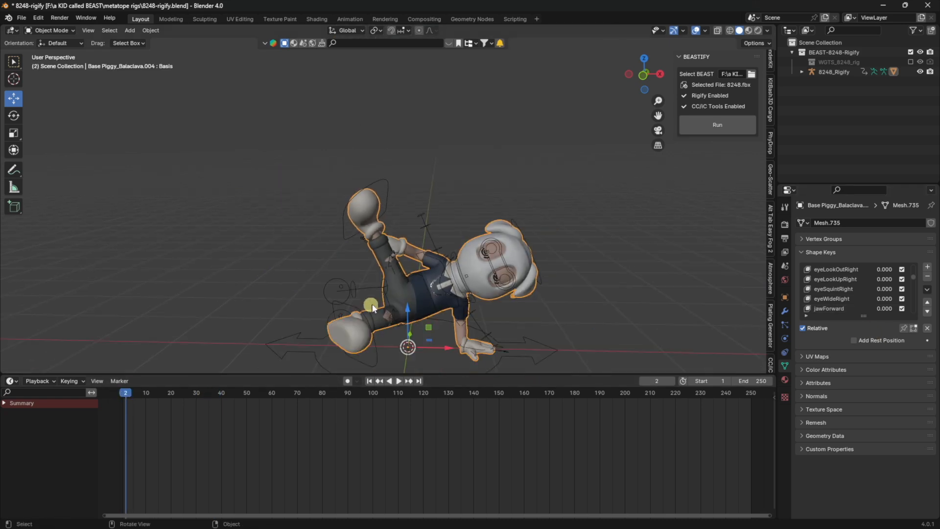
In the Nonlinear Animation editor, move the Action strip to about frame 72 and the Action.002 strip to the start
{"action": "left_click", "coordinate": [12, 381]}
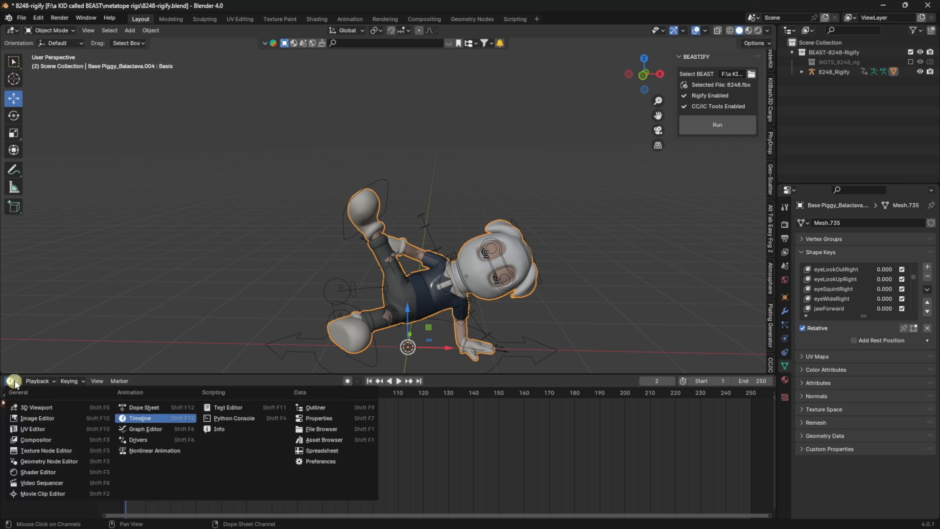
{"action": "left_click", "coordinate": [12, 381]}
{"action": "left_click", "coordinate": [126, 448]}
{"action": "left_click_drag", "start_coordinate": [370, 442], "coordinate": [508, 444]}
{"action": "left_click_drag", "start_coordinate": [426, 444], "coordinate": [382, 444]}
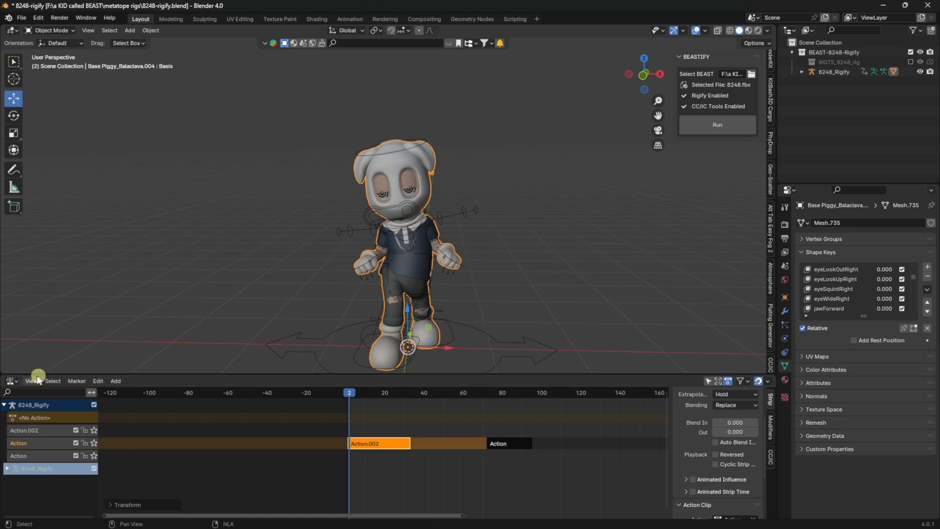
Switch the animation editor back to the Timeline and briefly play the animation, returning to frame 1
{"action": "left_click", "coordinate": [12, 381]}
{"action": "left_click", "coordinate": [138, 419]}
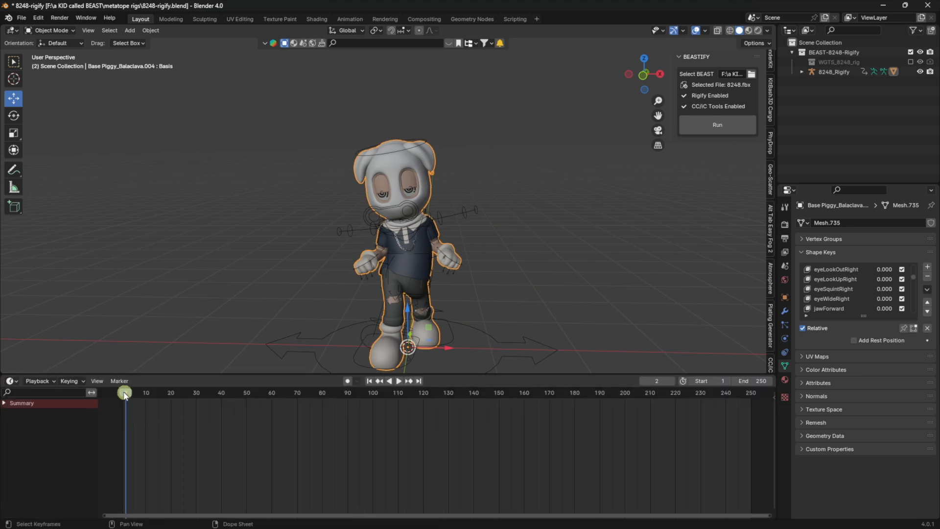
{"action": "key", "text": "space"}
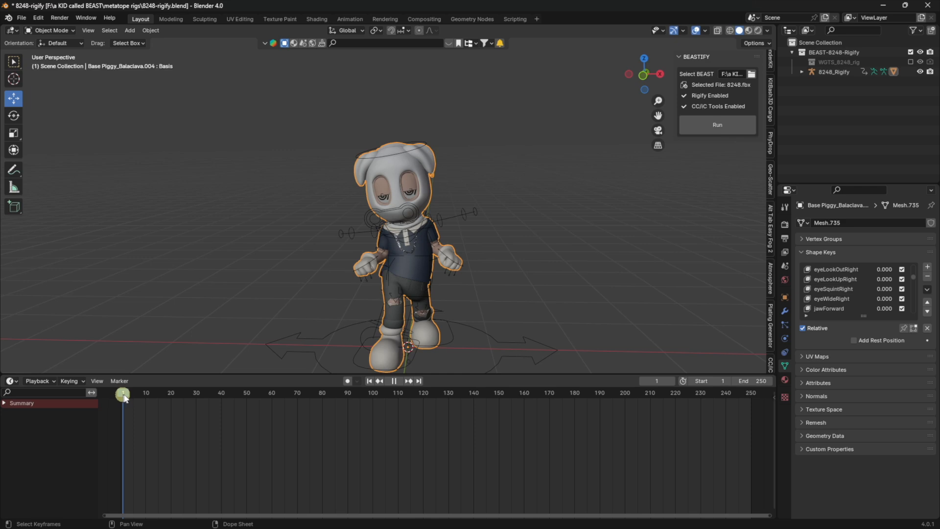
{"action": "key", "text": "Escape"}
Insert a keyframe for the eyeWideRight shape key at value 0 on frame 1
{"action": "scroll", "coordinate": [378, 169], "scroll_direction": "up", "scroll_amount": 6}
{"action": "middle_click_drag", "start_coordinate": [395, 172], "coordinate": [401, 177]}
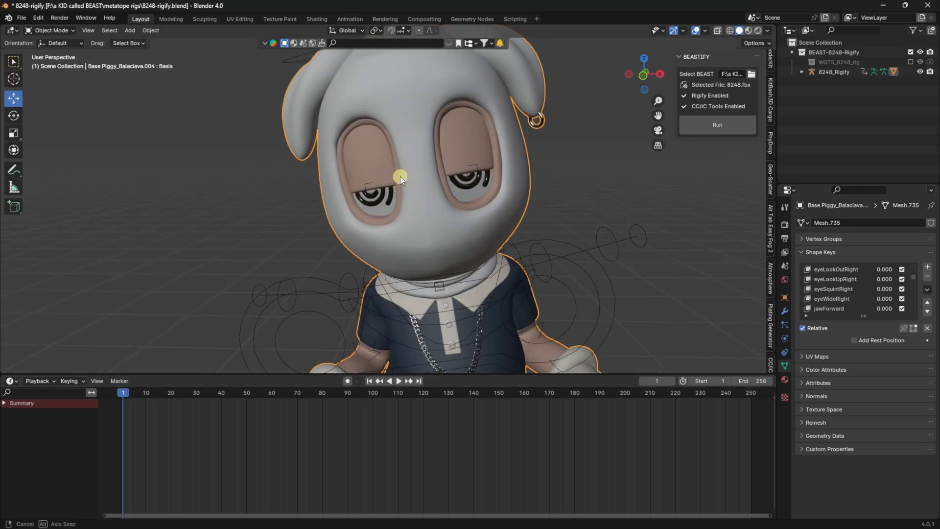
{"action": "mouse_move", "coordinate": [884, 299]}
{"action": "left_mouse_down"}
{"action": "mouse_move", "coordinate": [896, 299]}
{"action": "mouse_move", "coordinate": [888, 299]}
{"action": "left_mouse_up"}
{"action": "right_click", "coordinate": [887, 299]}
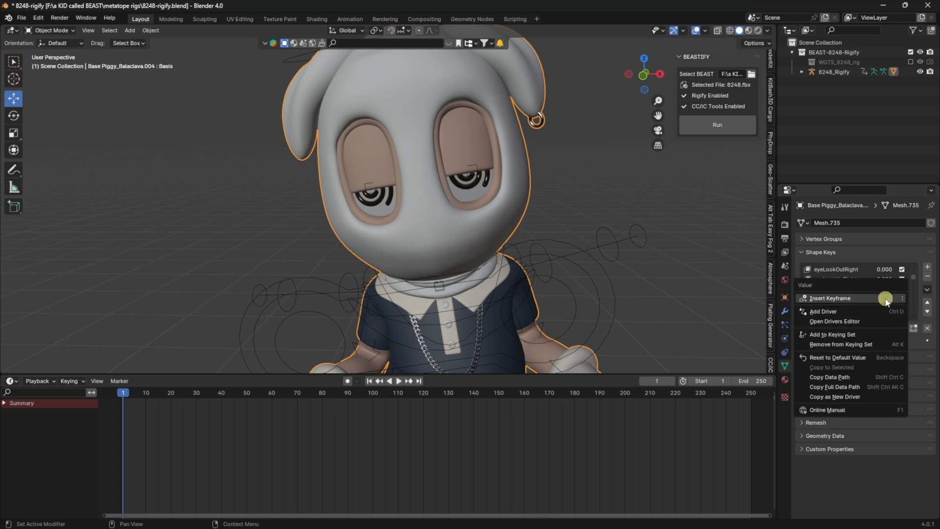
{"action": "left_click", "coordinate": [886, 300]}
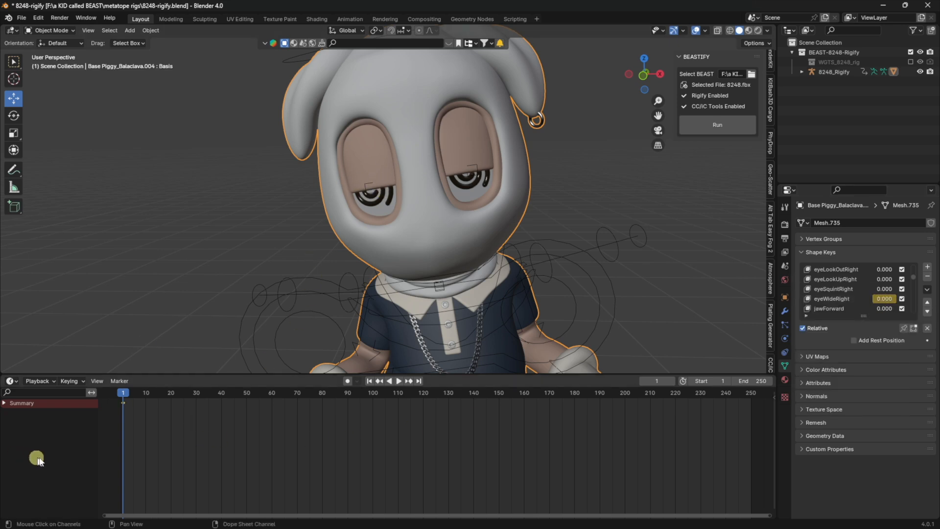
On frame 15, set the eyeWideRight shape key to 0.5 and insert a keyframe for it
{"action": "left_click", "coordinate": [157, 393]}
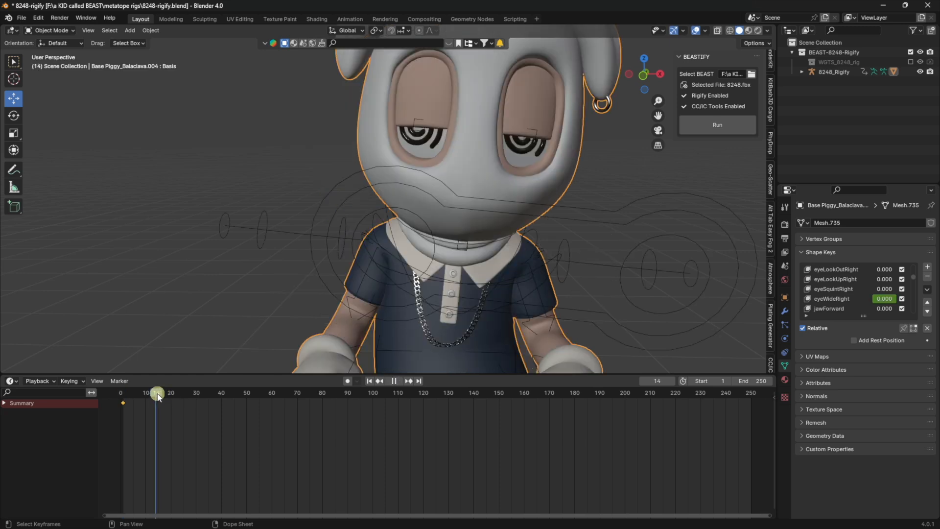
{"action": "left_click_drag", "start_coordinate": [157, 395], "coordinate": [159, 395]}
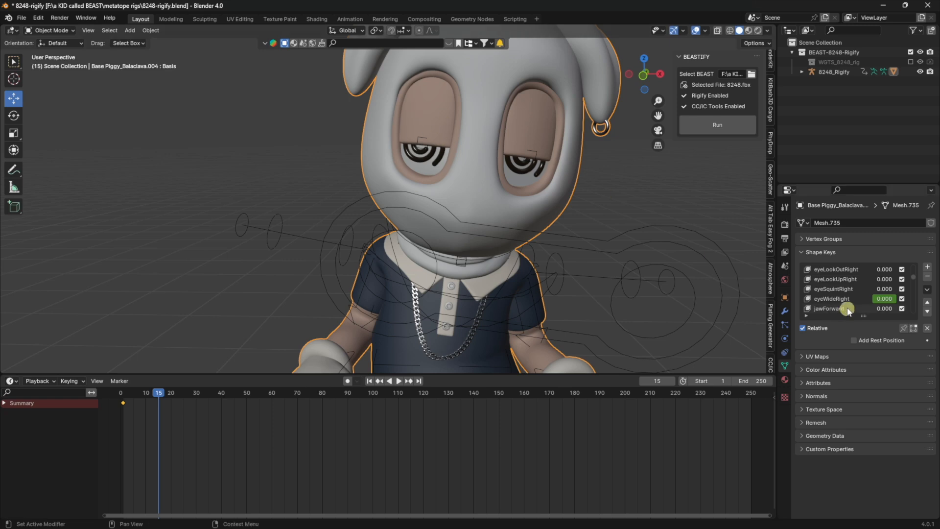
{"action": "left_click", "coordinate": [890, 303]}
{"action": "type", "text": ".5"}
{"action": "key", "text": "Return"}
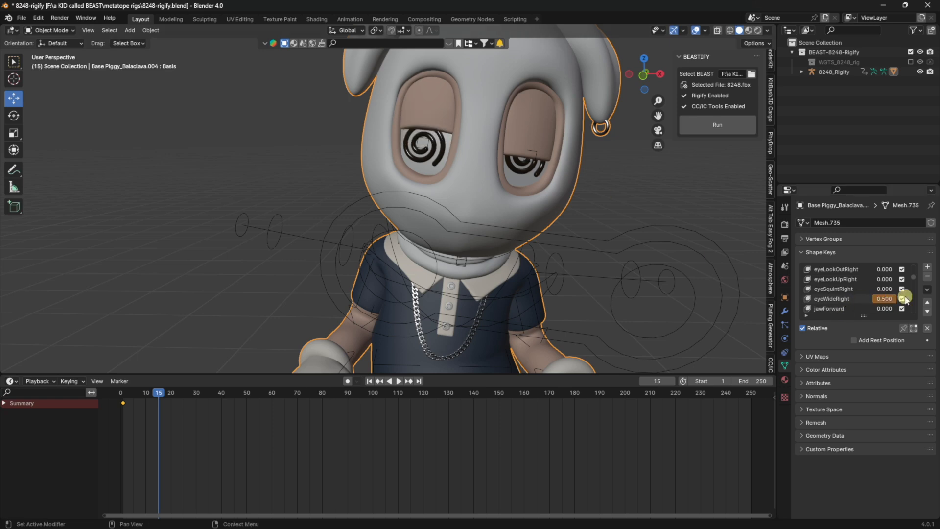
{"action": "right_click", "coordinate": [905, 298]}
{"action": "left_click", "coordinate": [898, 300]}
On frame 20, set the eyeWideRight shape key to 0 and insert a keyframe for it
{"action": "left_click_drag", "start_coordinate": [182, 397], "coordinate": [175, 392]}
{"action": "double_click", "coordinate": [882, 300]}
{"action": "type", "text": "0"}
{"action": "key", "text": "Return"}
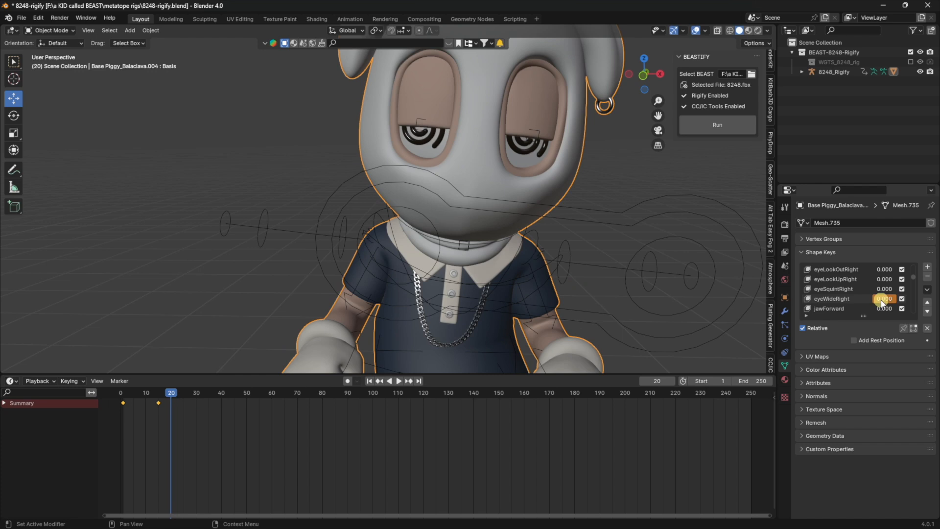
{"action": "right_click", "coordinate": [883, 299]}
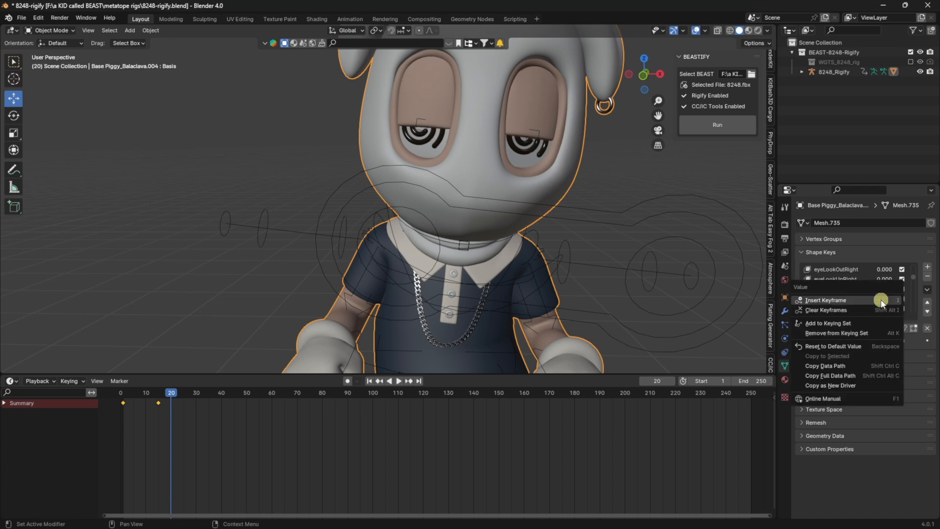
{"action": "left_click", "coordinate": [881, 300]}
Select the eyeWideLeft shape key and insert a keyframe for it at value 0 on frame 1
{"action": "scroll", "coordinate": [862, 293], "scroll_direction": "up", "scroll_amount": 5}
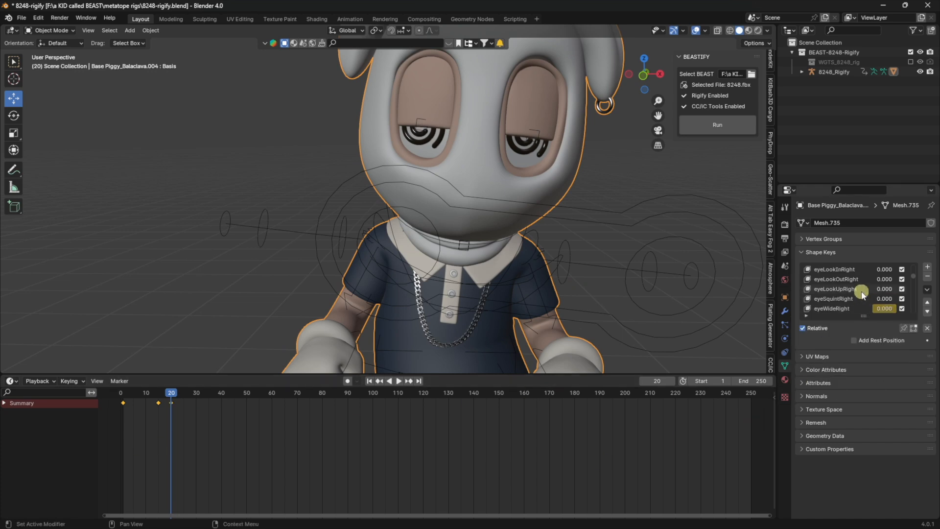
{"action": "scroll", "coordinate": [862, 292], "scroll_direction": "up", "scroll_amount": 1}
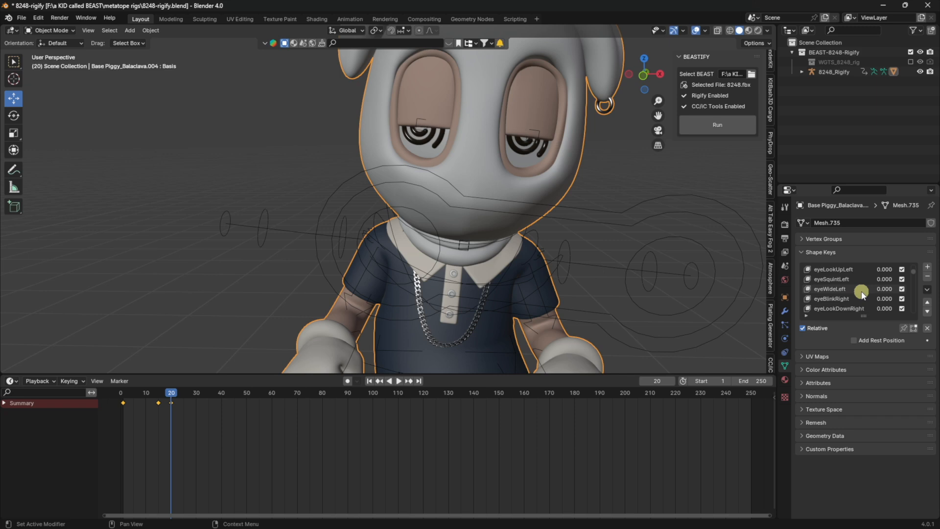
{"action": "left_click", "coordinate": [862, 293]}
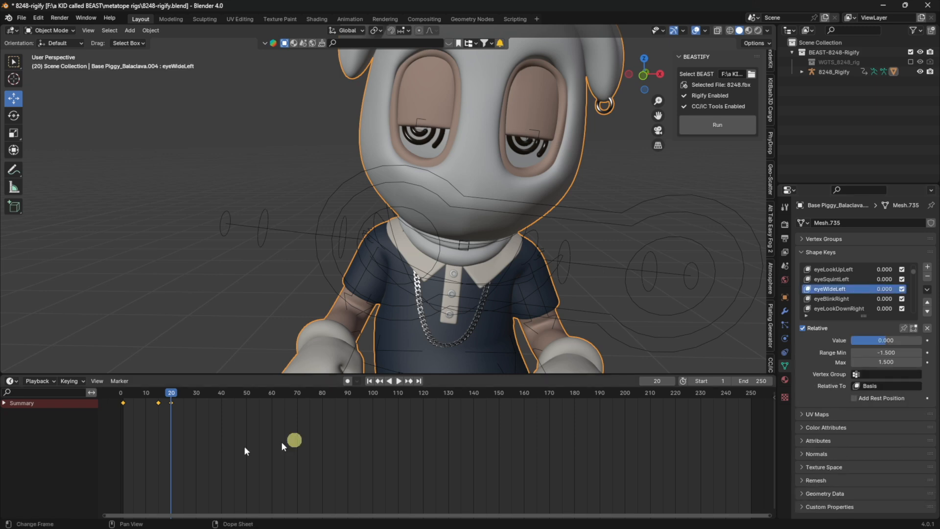
{"action": "left_click", "coordinate": [123, 393]}
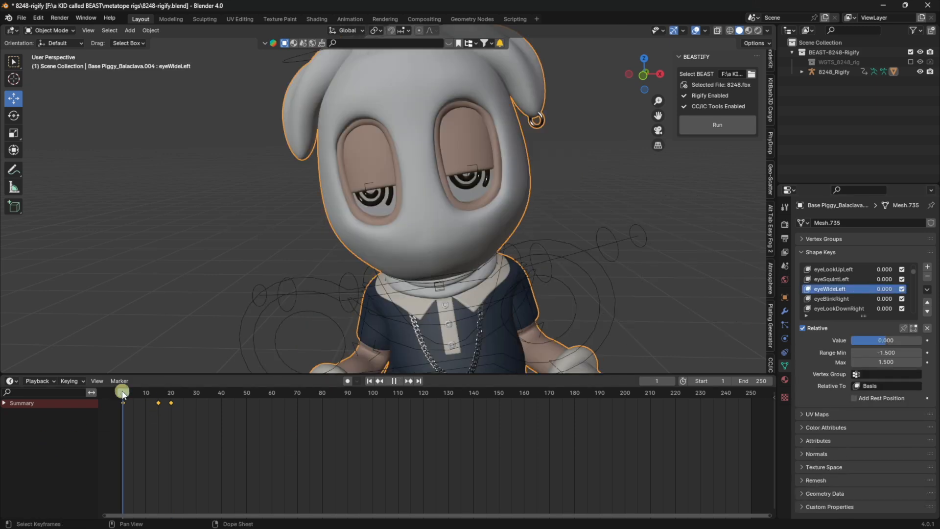
{"action": "right_click", "coordinate": [887, 289]}
{"action": "left_click", "coordinate": [886, 290]}
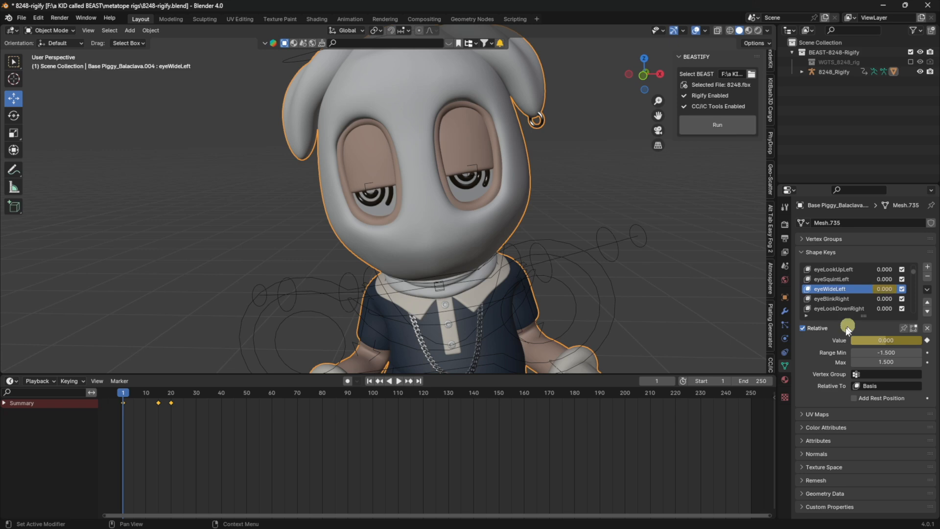
On frame 15, set the eyeWideLeft shape key to 0.5 and insert a keyframe for it
{"action": "left_click", "coordinate": [158, 393]}
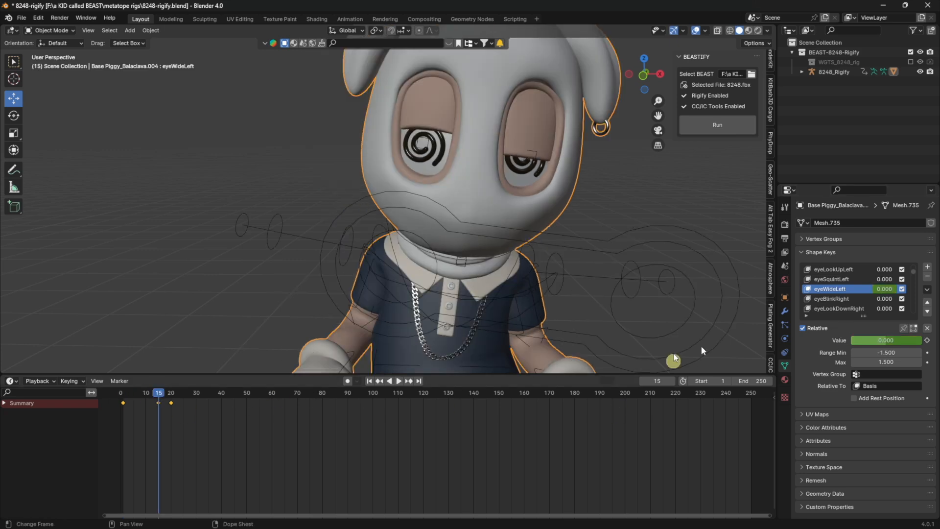
{"action": "double_click", "coordinate": [885, 290]}
{"action": "type", "text": "0.5"}
{"action": "key", "text": "Return"}
{"action": "right_click", "coordinate": [884, 291]}
{"action": "left_click", "coordinate": [886, 290]}
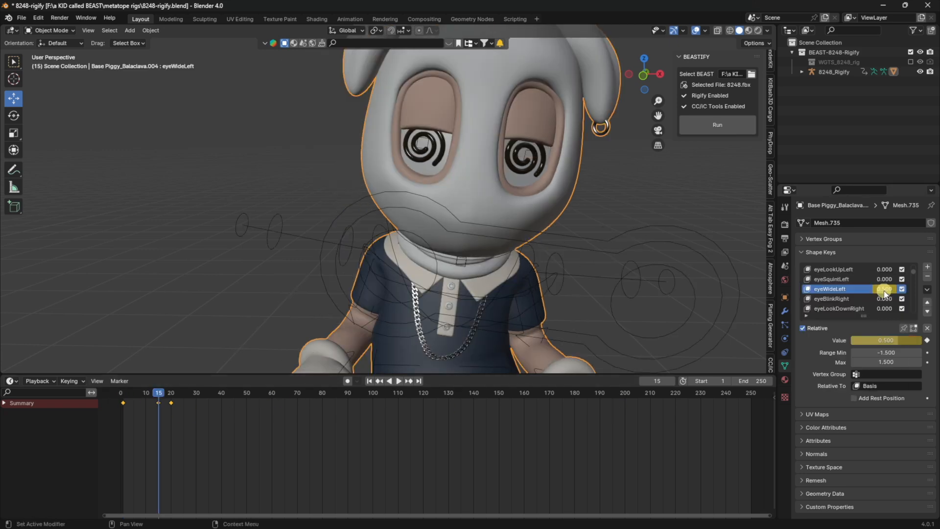
On frame 20, set the eyeWideLeft shape key to 0 and insert a keyframe for it
{"action": "left_click", "coordinate": [171, 393]}
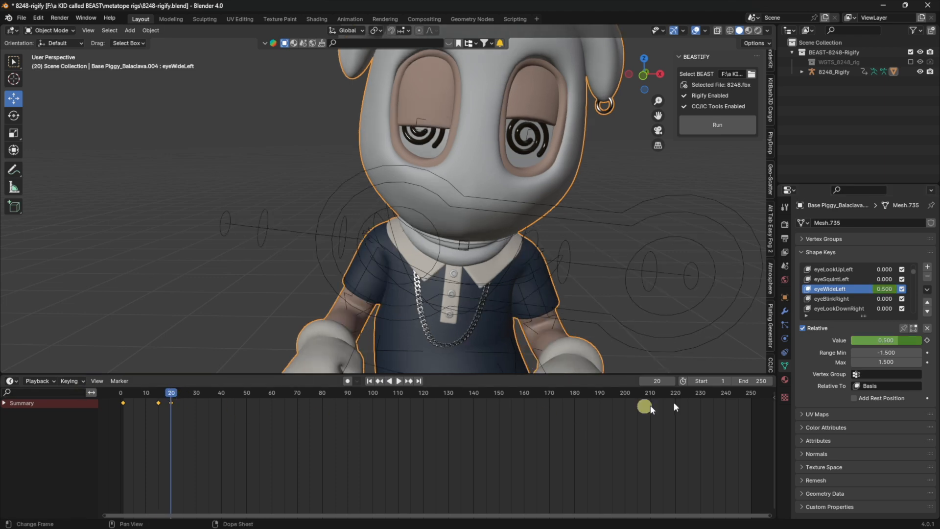
{"action": "double_click", "coordinate": [890, 290]}
{"action": "type", "text": "0"}
{"action": "key", "text": "Return"}
{"action": "right_click", "coordinate": [900, 293]}
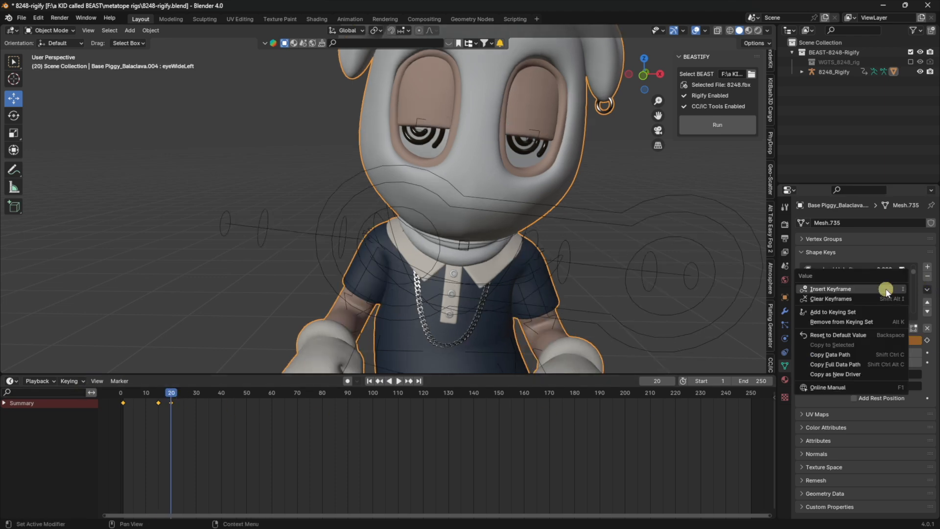
{"action": "left_click", "coordinate": [887, 293]}
Play and scrub the first 20 frames repeatedly to check the eye-widening animation on the face, returning to the timeline's start
{"action": "left_click_drag", "start_coordinate": [172, 392], "coordinate": [122, 397]}
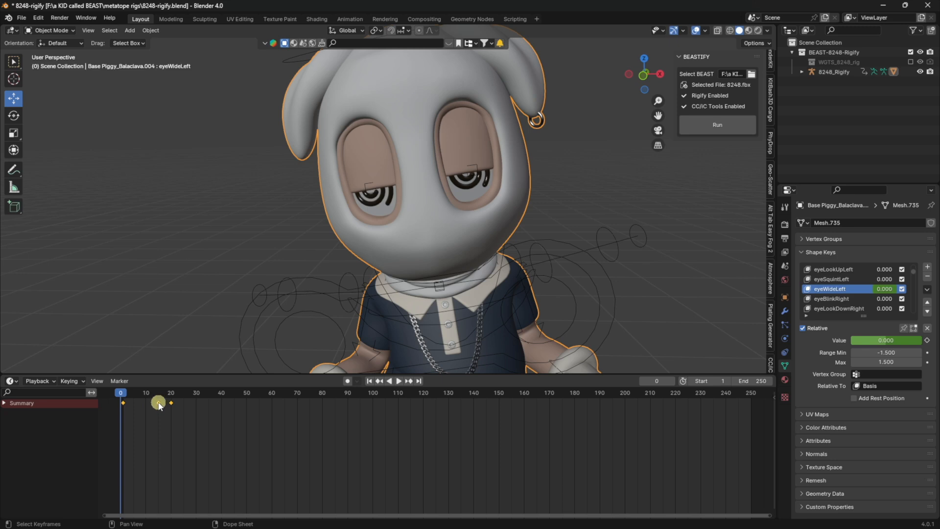
{"action": "key", "text": "space"}
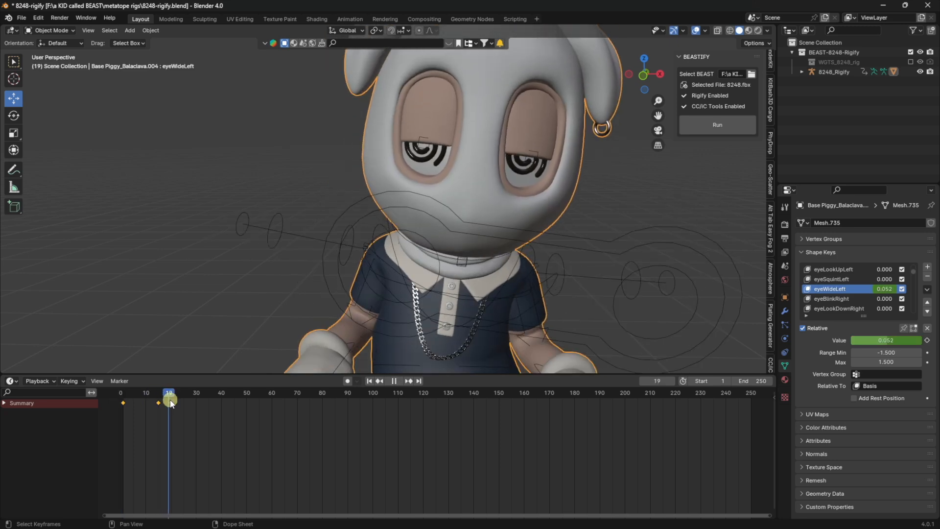
{"action": "key", "text": "space"}
{"action": "left_click_drag", "start_coordinate": [164, 393], "coordinate": [138, 394]}
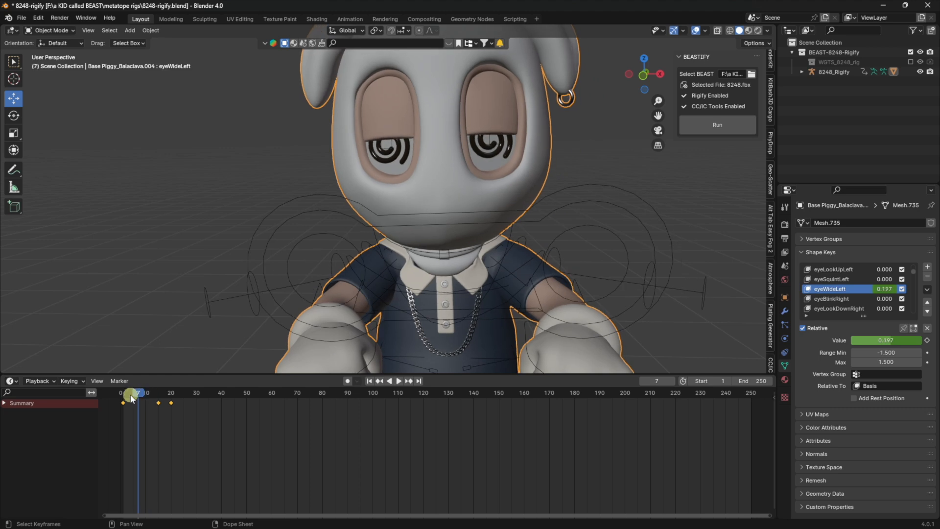
{"action": "left_click", "coordinate": [127, 395]}
{"action": "key", "text": "space"}
{"action": "key", "text": "Escape"}
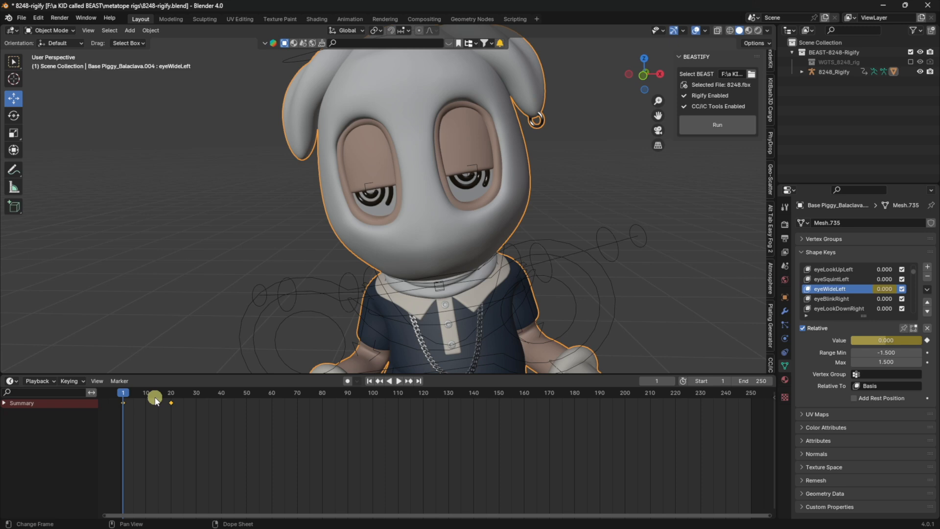
{"action": "key", "text": "space"}
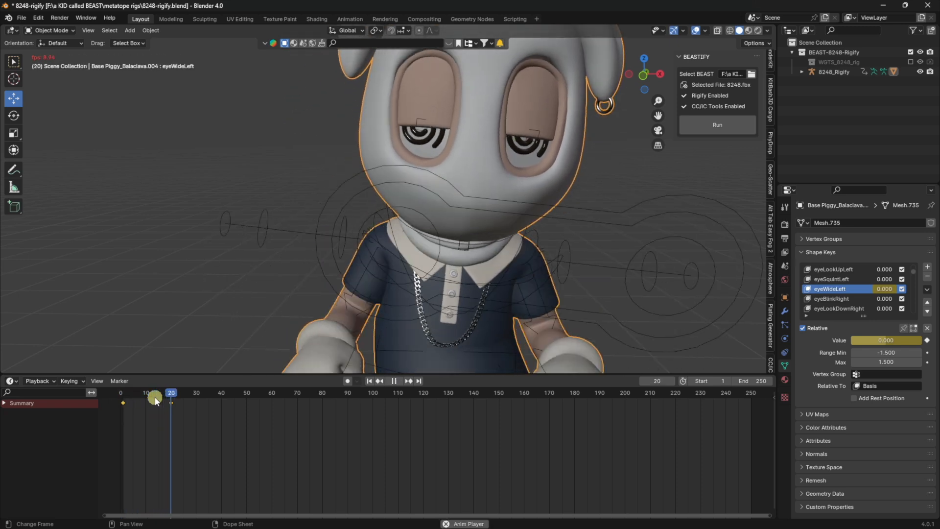
{"action": "key", "text": "space"}
{"action": "left_click_drag", "start_coordinate": [168, 397], "coordinate": [115, 399]}
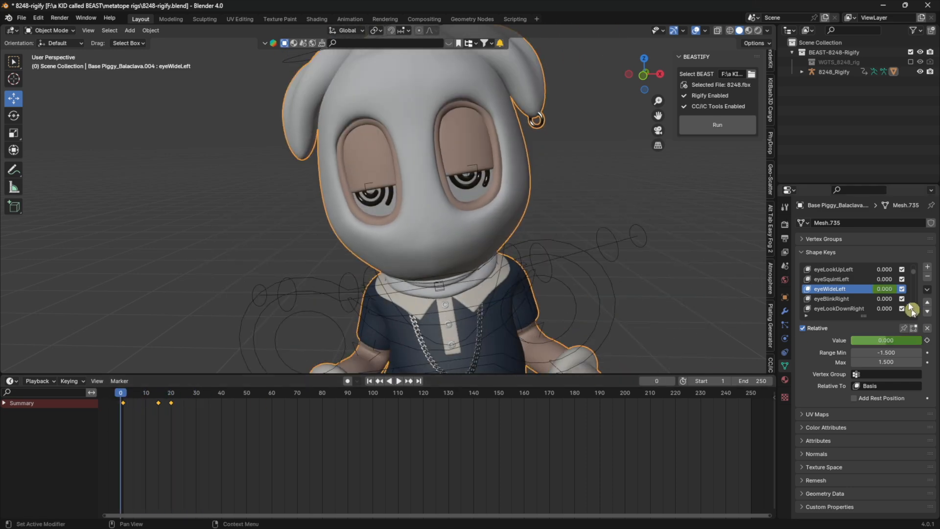
Play the animation from the start with the whole character in view to check the eye movement together with the dance
{"action": "scroll", "coordinate": [439, 168], "scroll_direction": "down", "scroll_amount": 4}
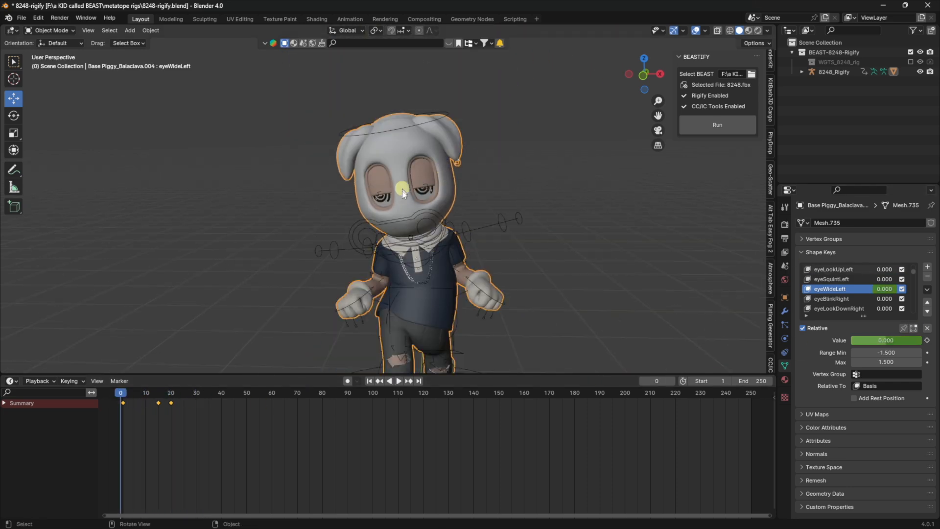
{"action": "scroll", "coordinate": [412, 187], "scroll_direction": "down", "scroll_amount": 3}
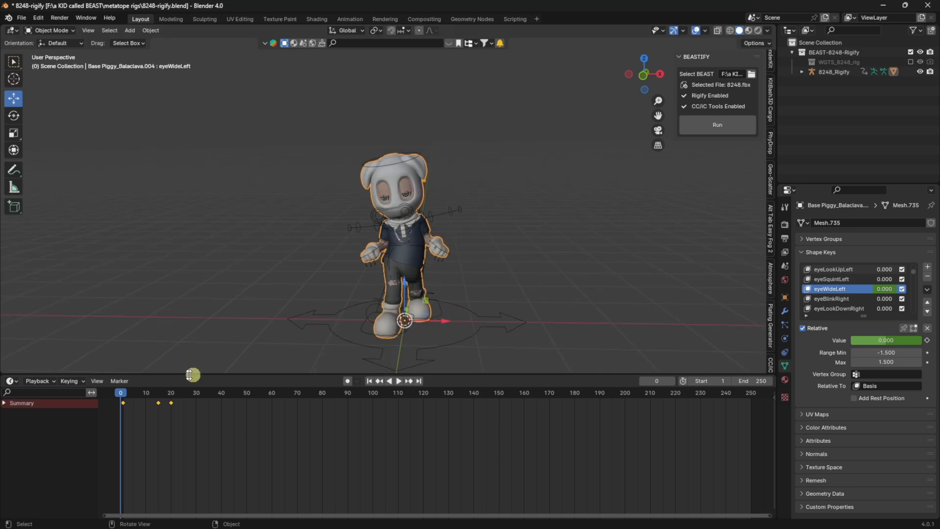
{"action": "mouse_move", "coordinate": [123, 395]}
{"action": "left_mouse_down"}
{"action": "mouse_move", "coordinate": [193, 394]}
{"action": "mouse_move", "coordinate": [120, 402]}
{"action": "left_mouse_up"}
{"action": "key", "text": "space"}
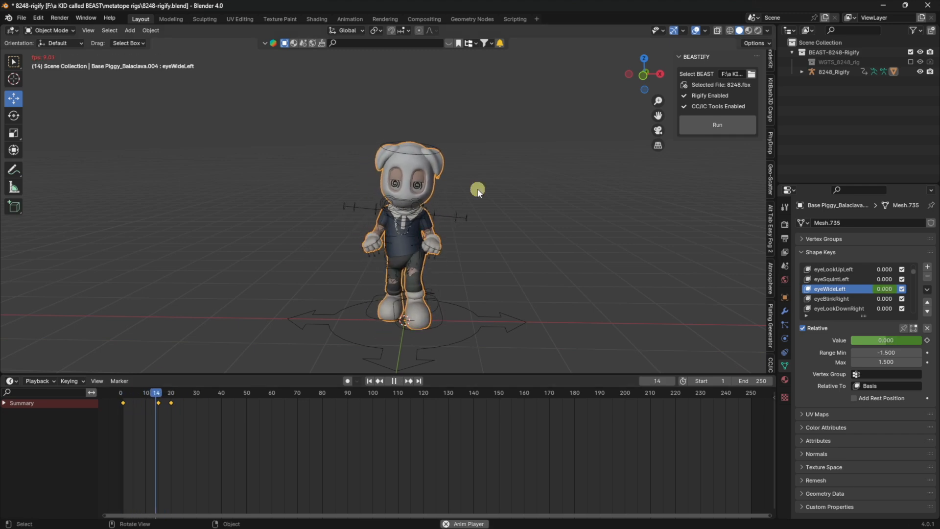
{"action": "key", "text": "space"}
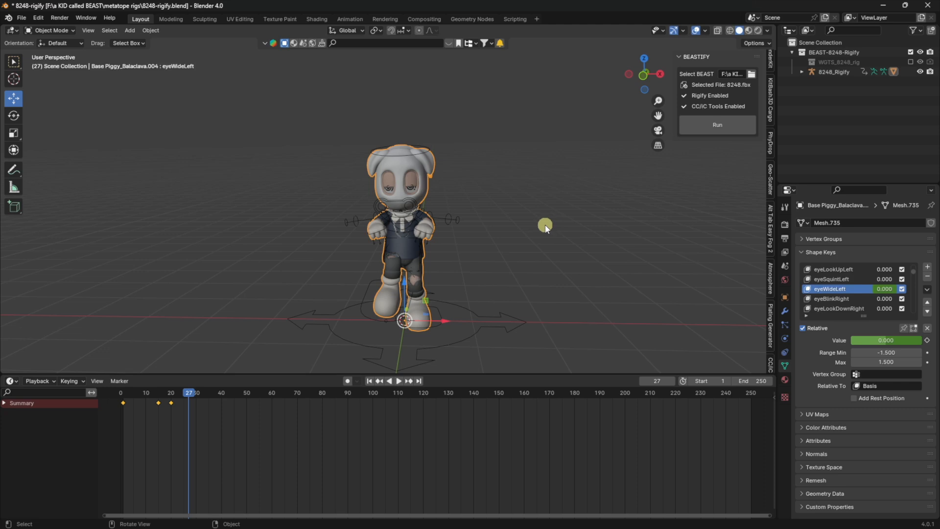
{"action": "scroll", "coordinate": [441, 215], "scroll_direction": "up", "scroll_amount": 5}
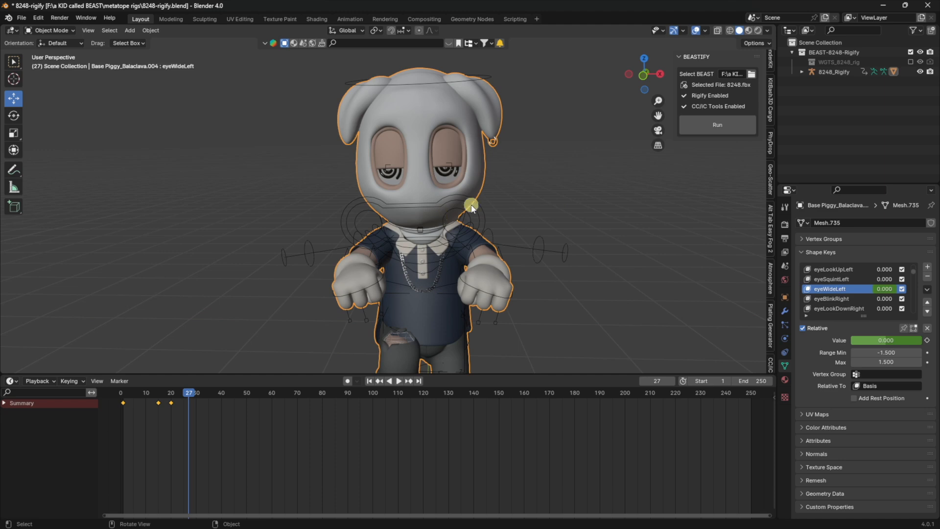
{"action": "mouse_move", "coordinate": [430, 527]}
{"action": "left_click", "coordinate": [624, 519]}
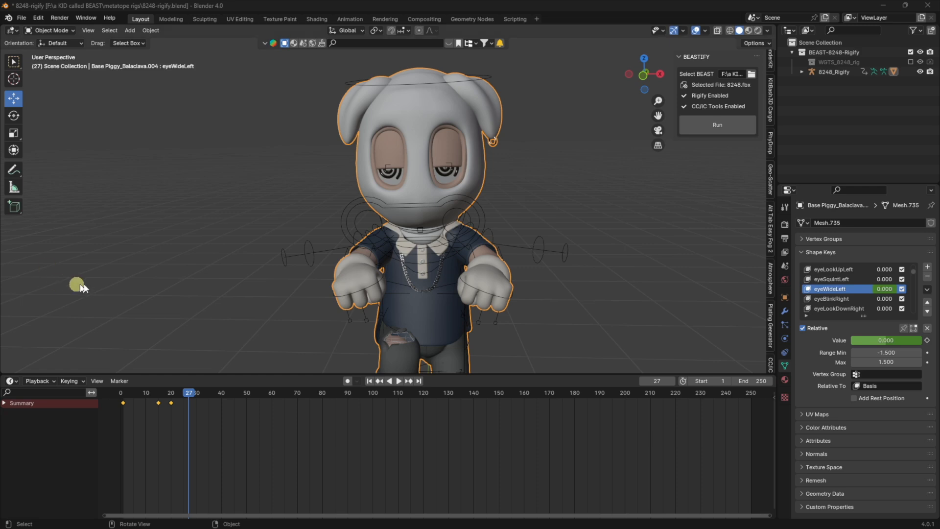
Select the 8248_Rigify armature and switch the Timeline area to the Nonlinear Animation editor
{"action": "left_click", "coordinate": [304, 247]}
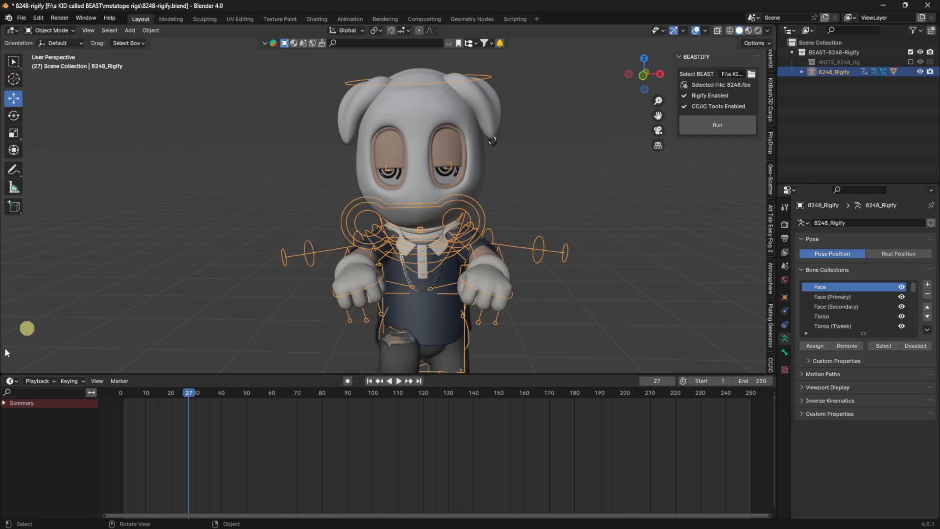
{"action": "left_click", "coordinate": [11, 381]}
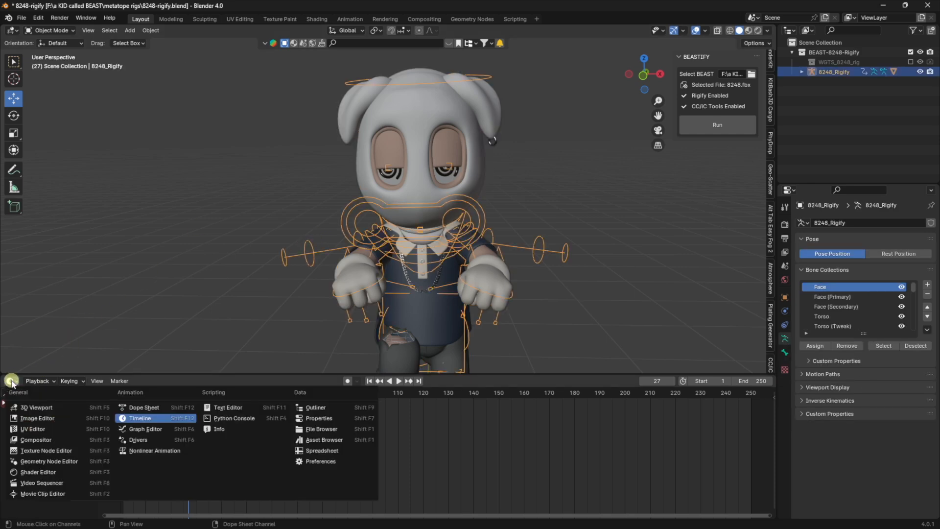
{"action": "left_click", "coordinate": [185, 451]}
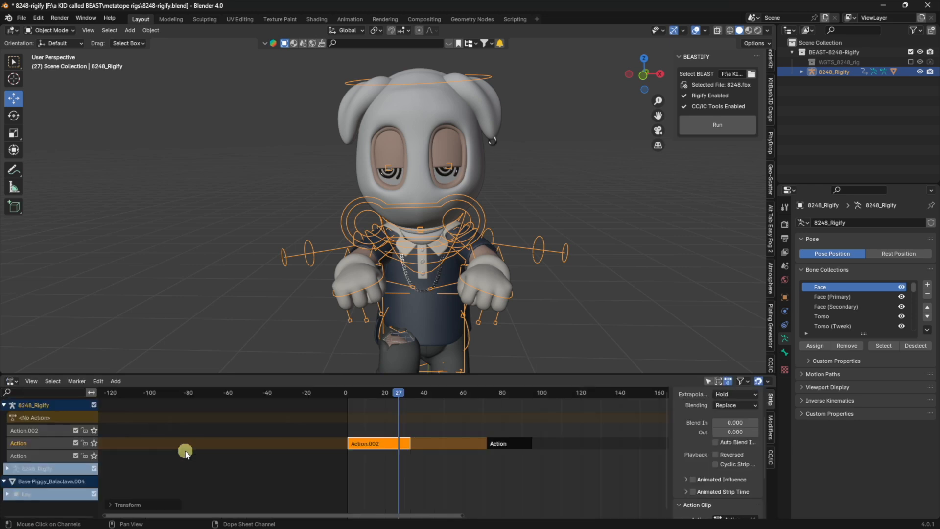
Select the Action.002 strip and enlarge the Nonlinear Animation editor to show the strip's Action Clip settings
{"action": "left_click", "coordinate": [471, 438]}
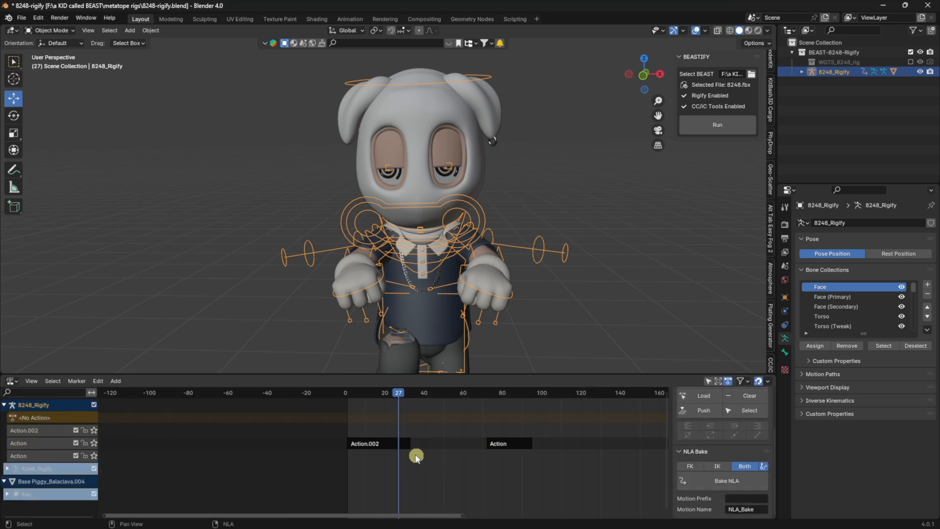
{"action": "left_click", "coordinate": [399, 444]}
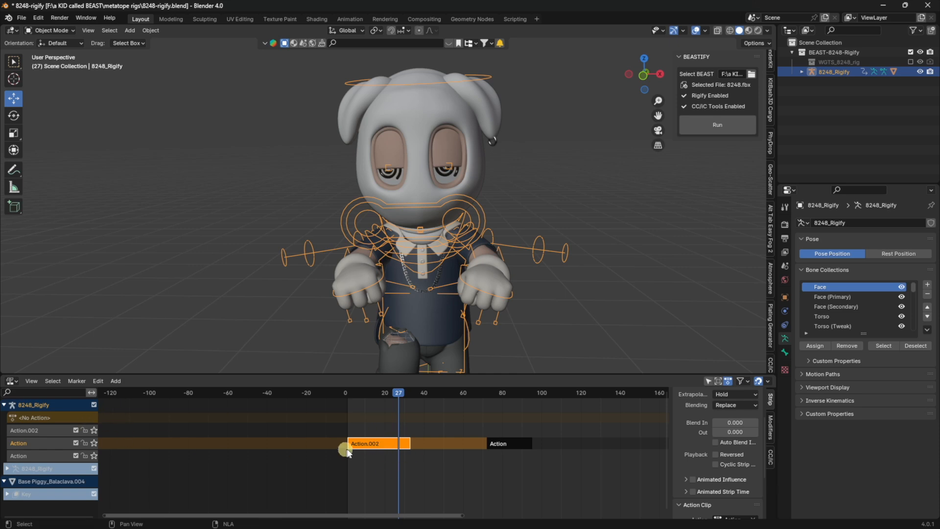
{"action": "scroll", "coordinate": [685, 457], "scroll_direction": "down", "scroll_amount": 4}
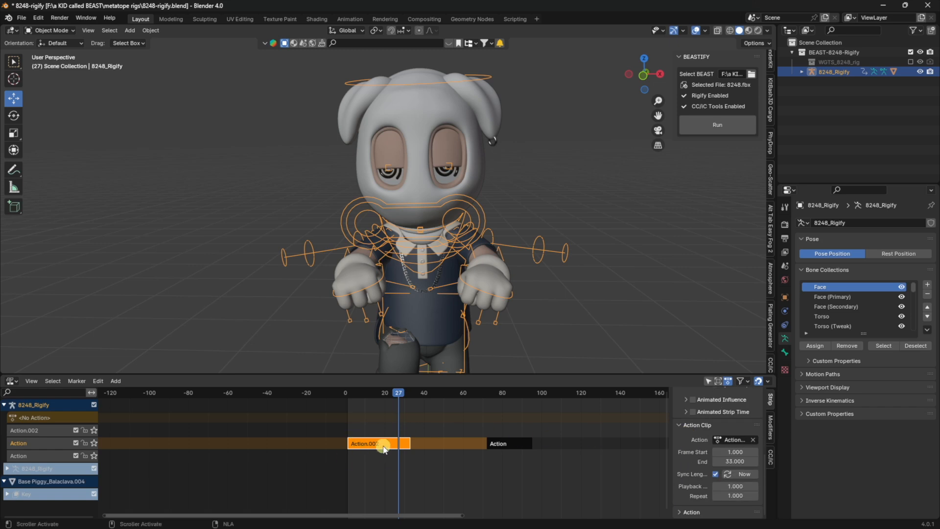
{"action": "left_click", "coordinate": [683, 425]}
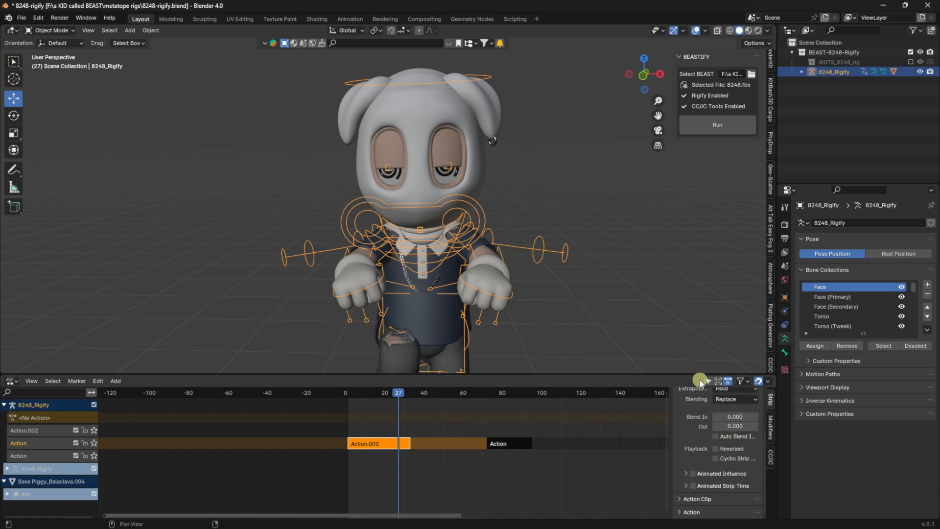
{"action": "left_click_drag", "start_coordinate": [700, 376], "coordinate": [710, 267]}
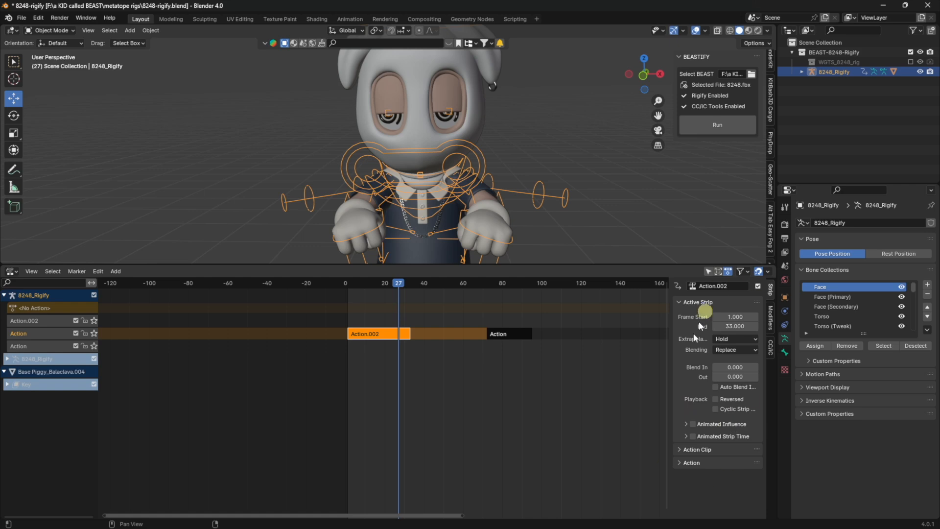
{"action": "left_click", "coordinate": [682, 449]}
{"action": "scroll", "coordinate": [701, 443], "scroll_direction": "down", "scroll_amount": 1}
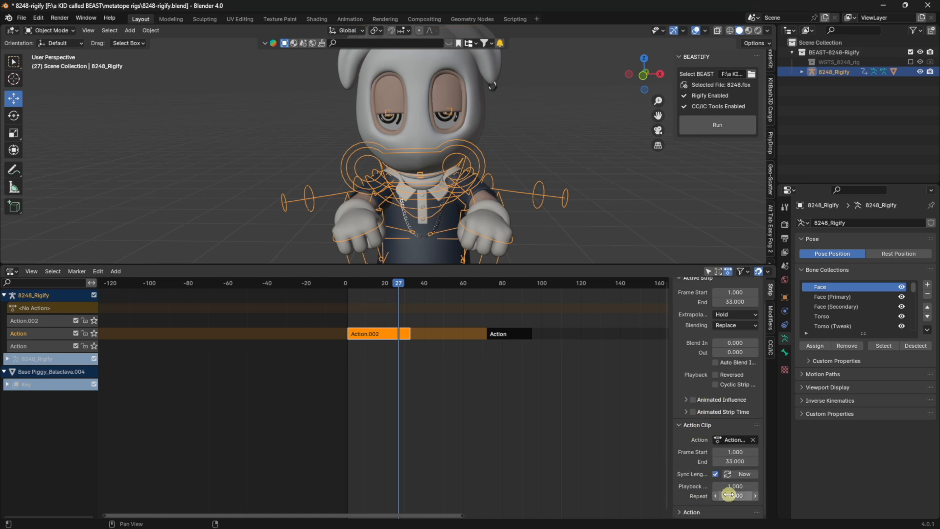
Set the Action.002 strip's Repeat value to 5
{"action": "left_click_drag", "start_coordinate": [733, 495], "coordinate": [753, 166]}
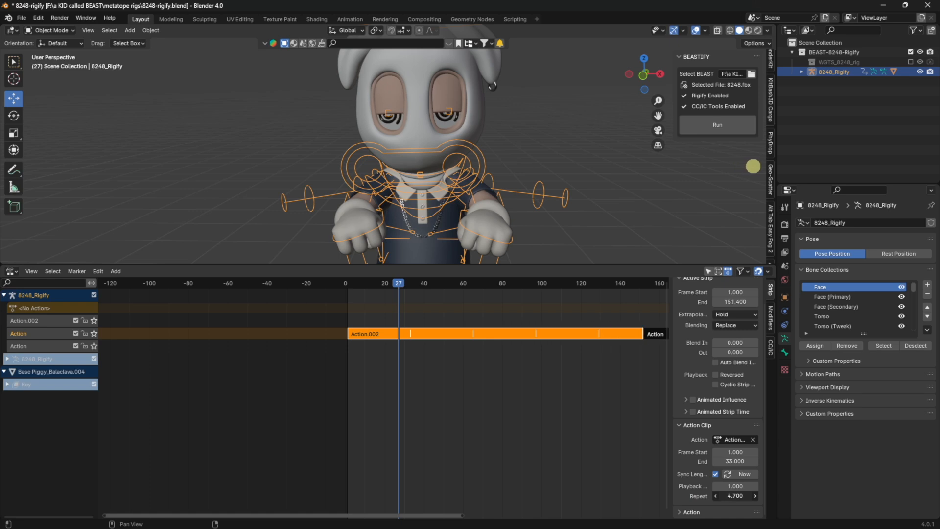
{"action": "left_click", "coordinate": [736, 497]}
{"action": "type", "text": "5"}
{"action": "key", "text": "Return"}
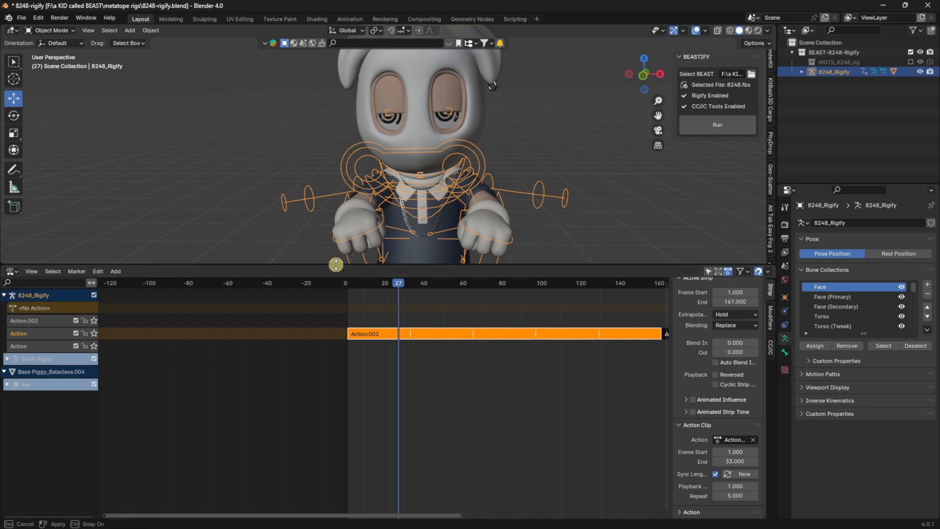
Enlarge the 3D viewport, put the 8248_Rigify armature in Pose Mode and move the right hand's IK control away from the body
{"action": "left_click_drag", "start_coordinate": [336, 265], "coordinate": [349, 412]}
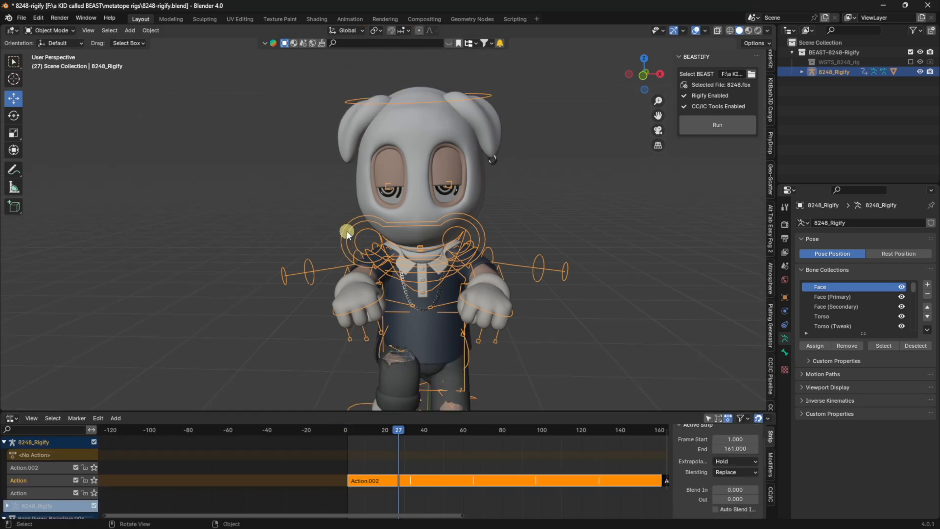
{"action": "left_click", "coordinate": [49, 30]}
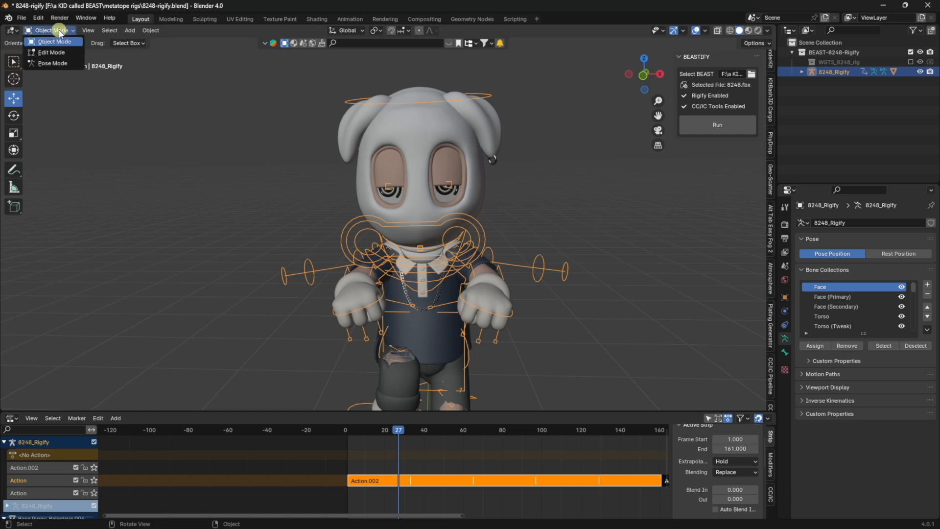
{"action": "left_click", "coordinate": [62, 63]}
{"action": "middle_click_drag", "start_coordinate": [256, 241], "coordinate": [541, 371]}
{"action": "left_click", "coordinate": [476, 306]}
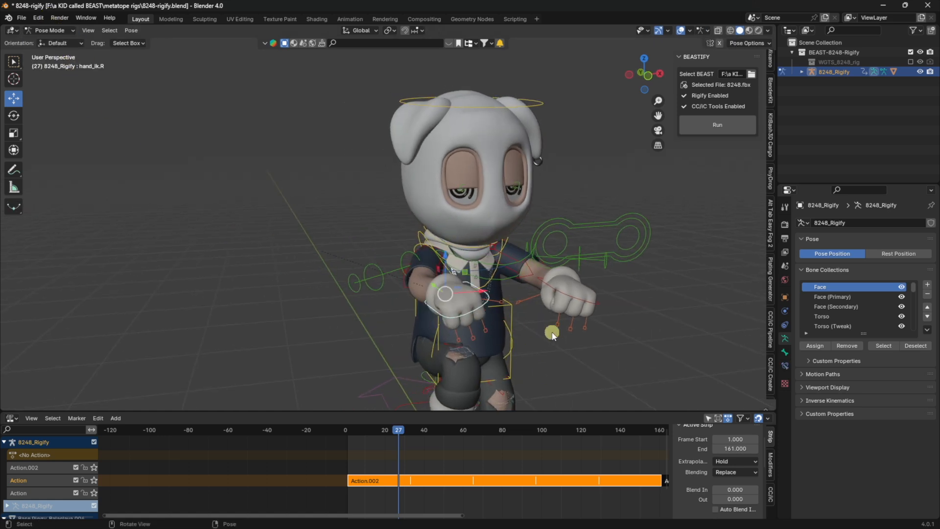
{"action": "middle_click_drag", "start_coordinate": [541, 325], "coordinate": [494, 323]}
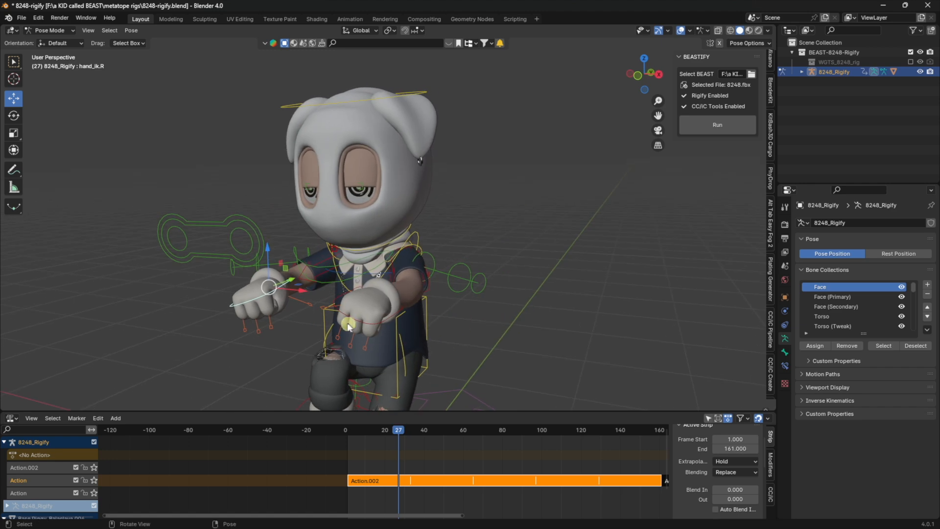
{"action": "left_click_drag", "start_coordinate": [302, 291], "coordinate": [255, 283]}
{"action": "middle_click_drag", "start_coordinate": [255, 283], "coordinate": [375, 290]}
{"action": "left_click_drag", "start_coordinate": [438, 292], "coordinate": [408, 274]}
{"action": "middle_click_drag", "start_coordinate": [512, 309], "coordinate": [353, 266]}
Rotate the right hand's IK control to turn the fist upward
{"action": "left_click", "coordinate": [13, 116]}
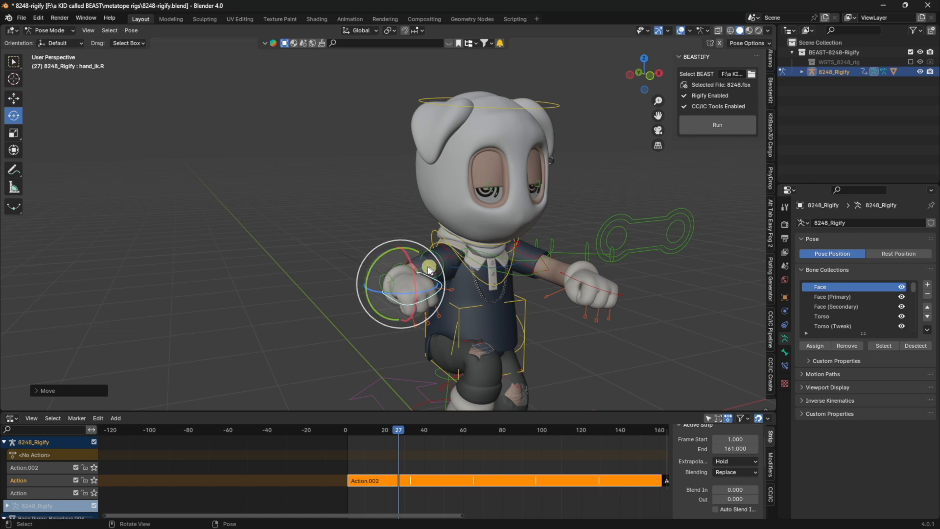
{"action": "left_click_drag", "start_coordinate": [412, 266], "coordinate": [367, 196]}
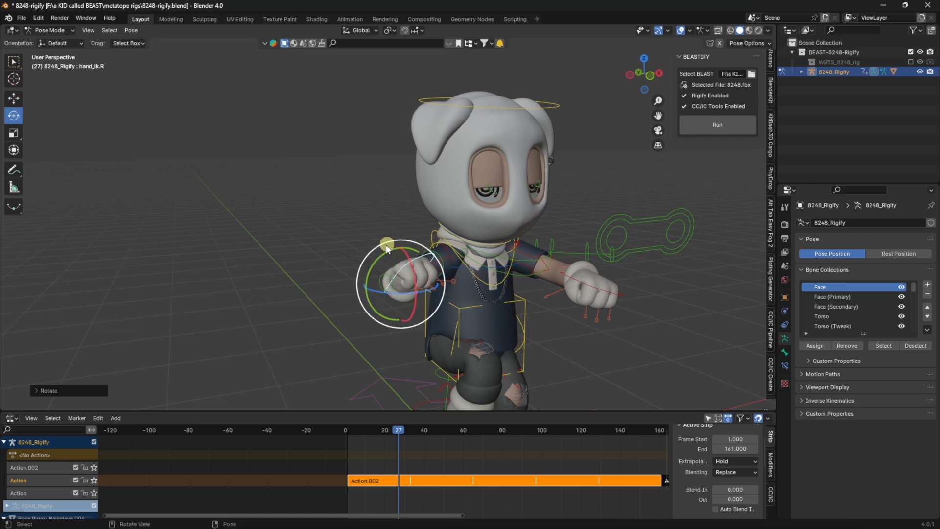
{"action": "left_click_drag", "start_coordinate": [378, 260], "coordinate": [413, 287]}
Rotate the right hand's finger master controls, including the middle and pinky fingers, and inspect the hand up close
{"action": "left_click", "coordinate": [424, 274]}
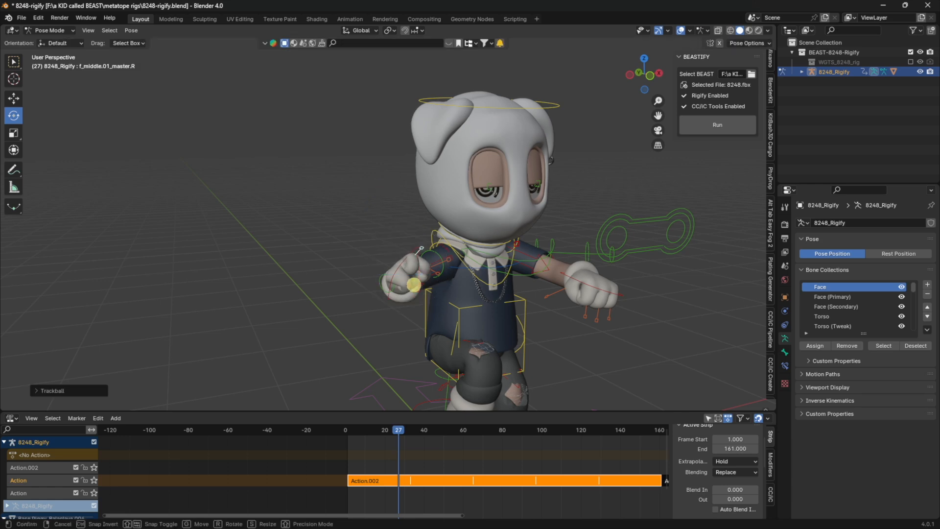
{"action": "left_click", "coordinate": [418, 291]}
{"action": "left_click_drag", "start_coordinate": [406, 265], "coordinate": [381, 243]}
{"action": "left_click", "coordinate": [414, 291]}
{"action": "middle_click_drag", "start_coordinate": [469, 263], "coordinate": [512, 277]}
{"action": "middle_click_drag", "start_coordinate": [625, 278], "coordinate": [543, 283]}
{"action": "scroll", "coordinate": [326, 306], "scroll_direction": "up", "scroll_amount": 5}
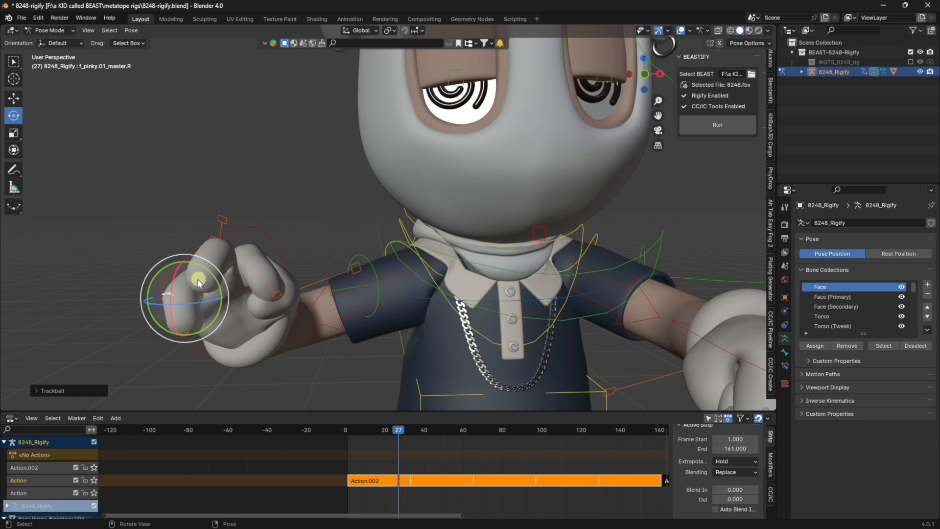
{"action": "mouse_move", "coordinate": [283, 279]}
{"action": "middle_mouse_down"}
{"action": "mouse_move", "coordinate": [250, 264]}
{"action": "mouse_move", "coordinate": [276, 265]}
{"action": "middle_mouse_up"}
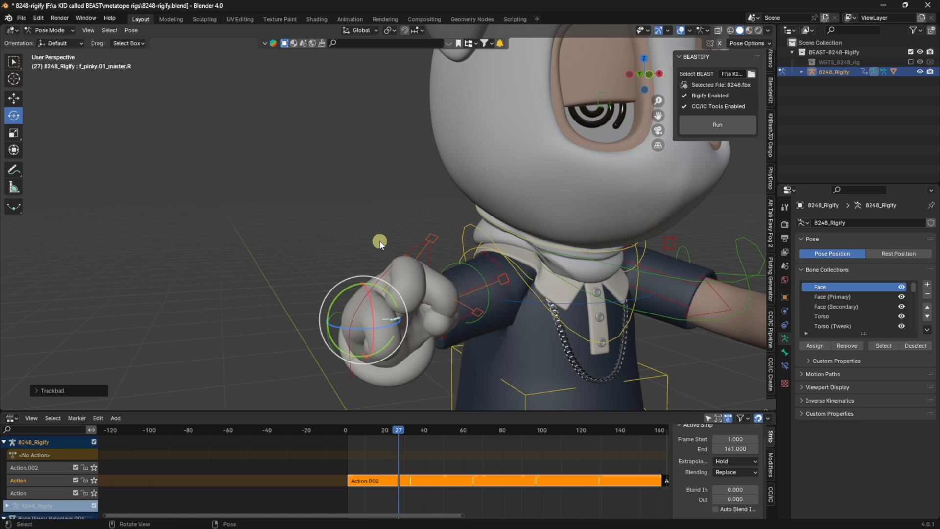
Move the left hand's IK control away from its animated position
{"action": "scroll", "coordinate": [380, 243], "scroll_direction": "down", "scroll_amount": 5}
{"action": "left_click", "coordinate": [598, 279]}
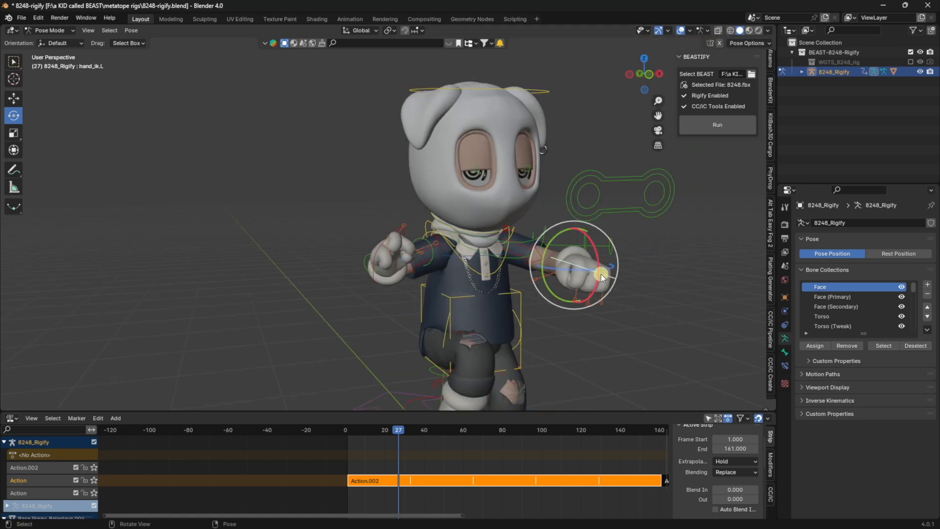
{"action": "left_click", "coordinate": [14, 99]}
{"action": "left_click_drag", "start_coordinate": [591, 264], "coordinate": [625, 267]}
{"action": "middle_click_drag", "start_coordinate": [625, 267], "coordinate": [515, 265]}
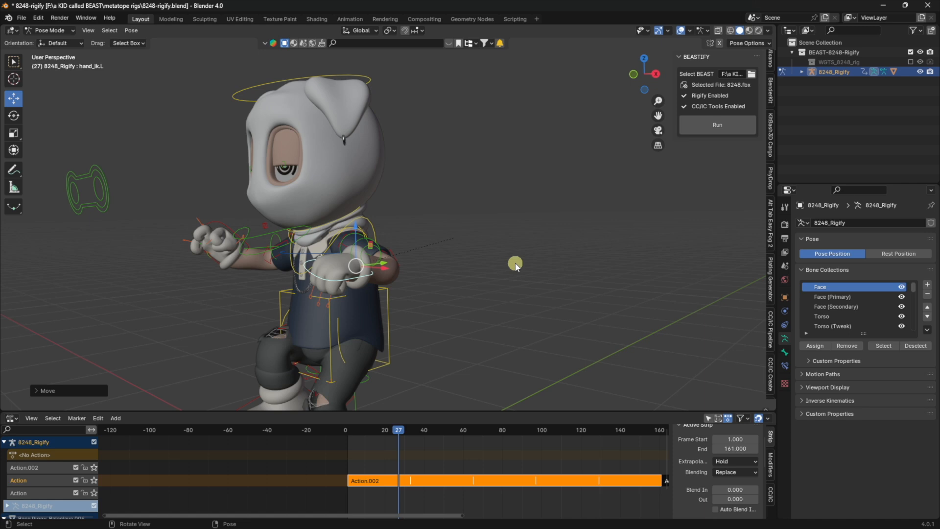
Undo all the hand and finger pose changes, return the armature to Object Mode and enlarge the Nonlinear Animation editor
{"action": "key", "text": "ctrl+z"}
{"action": "key", "text": "ctrl+z"}
{"action": "key", "text": "ctrl+z"}
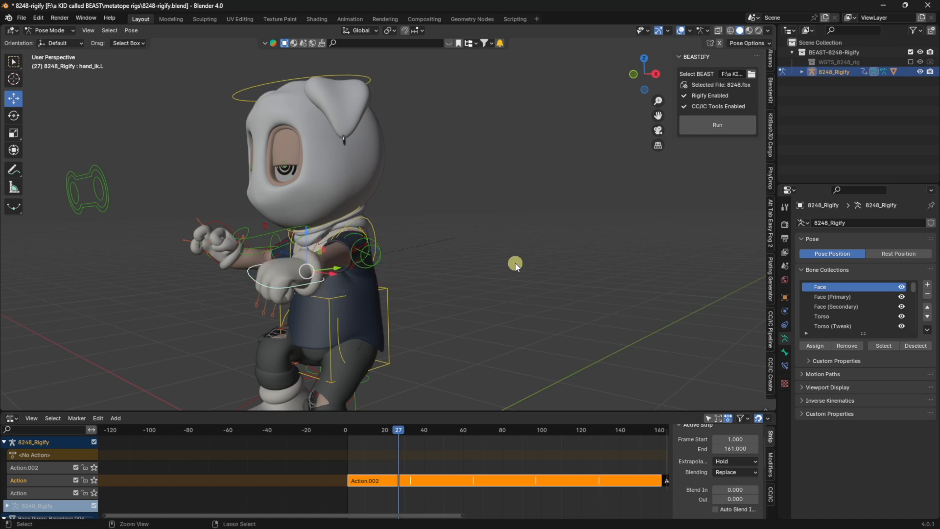
{"action": "key", "text": "ctrl+z"}
{"action": "key", "text": "ctrl+z"}
{"action": "key", "text": "ctrl+z"}
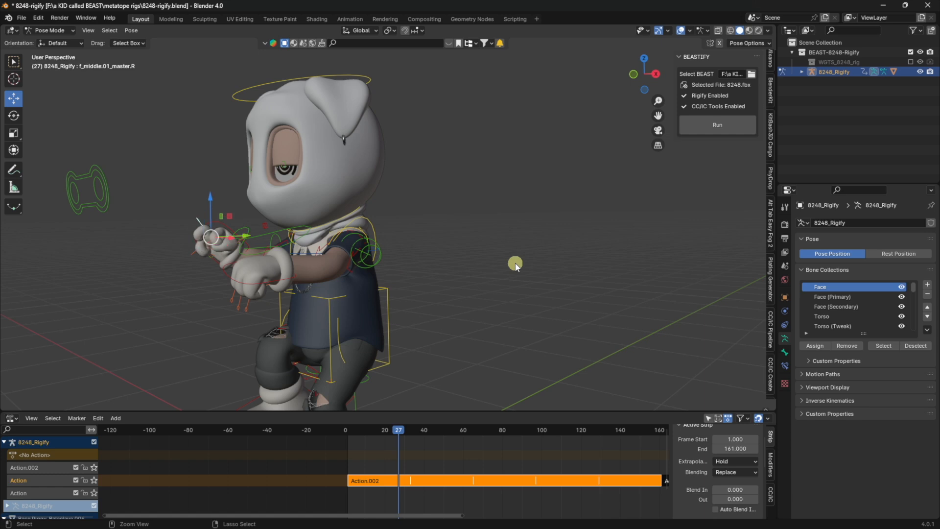
{"action": "key", "text": "ctrl+z"}
{"action": "key", "text": "ctrl+z"}
{"action": "key", "text": "ctrl+z"}
{"action": "middle_click_drag", "start_coordinate": [516, 264], "coordinate": [571, 279]}
{"action": "key", "text": "ctrl+Tab"}
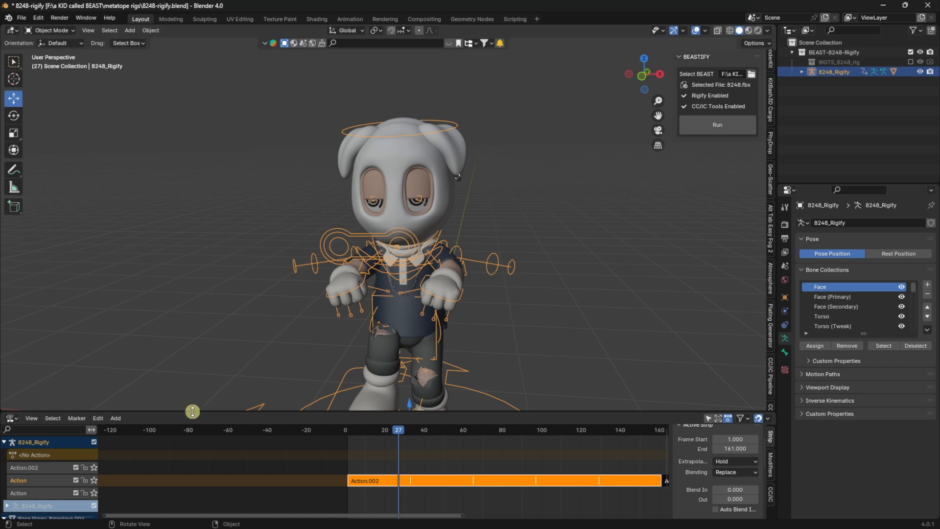
{"action": "left_click_drag", "start_coordinate": [192, 412], "coordinate": [207, 352]}
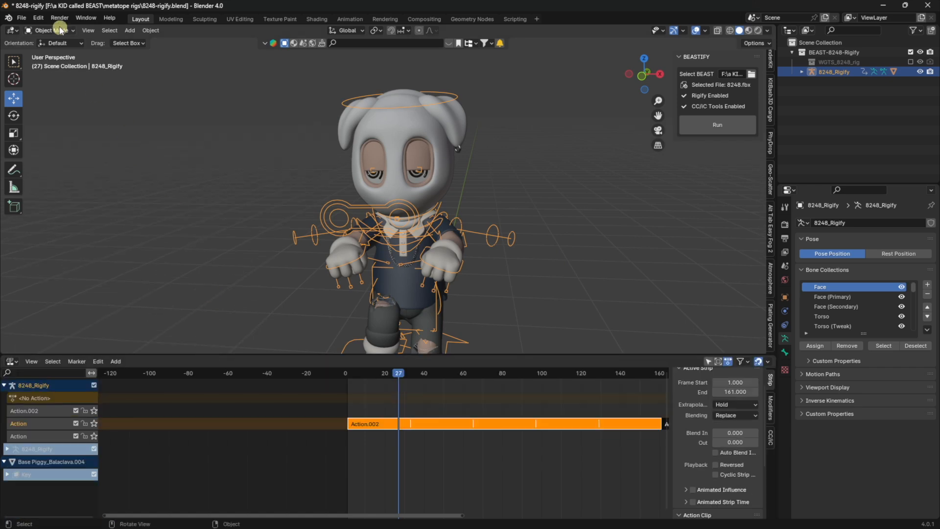
Open the add-on preferences, clear the cc/ic search to view the full add-on list, and close the preferences
{"action": "left_click", "coordinate": [38, 18]}
{"action": "left_click", "coordinate": [80, 142]}
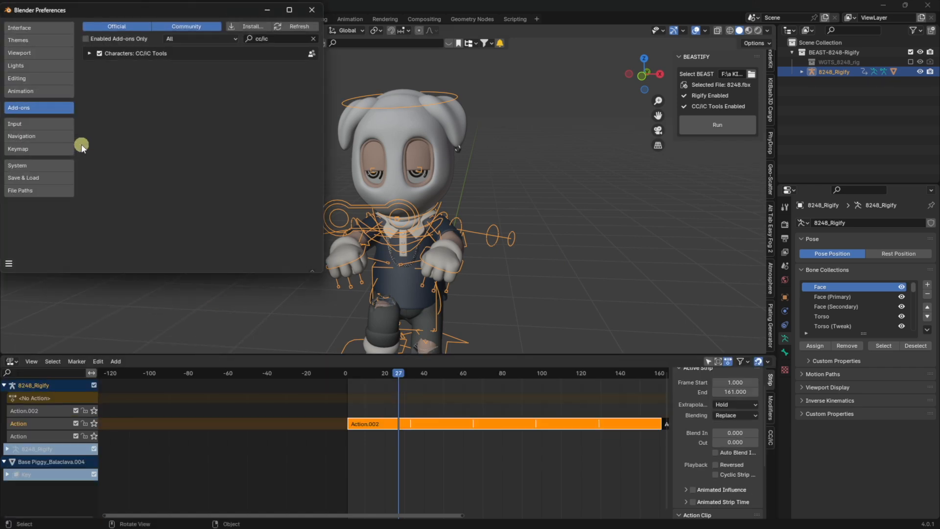
{"action": "left_click", "coordinate": [313, 39]}
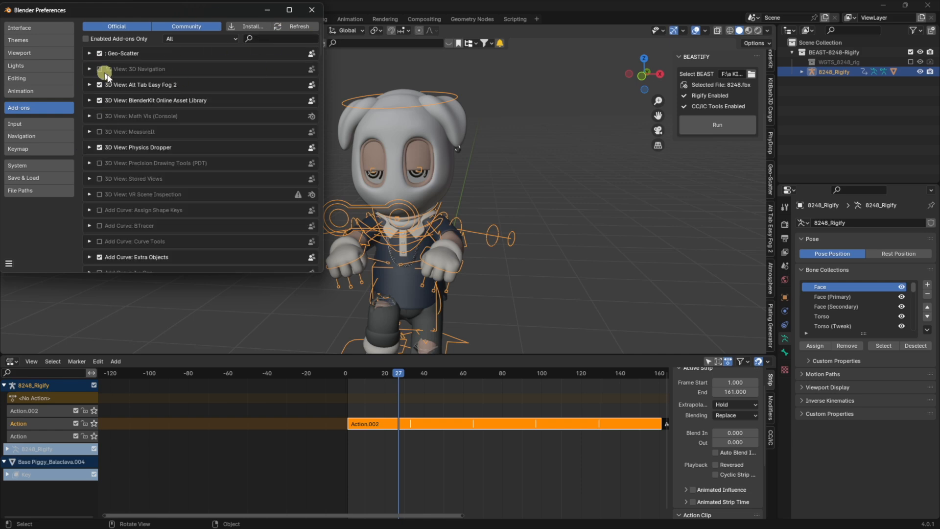
{"action": "left_click_drag", "start_coordinate": [160, 10], "coordinate": [436, 70]}
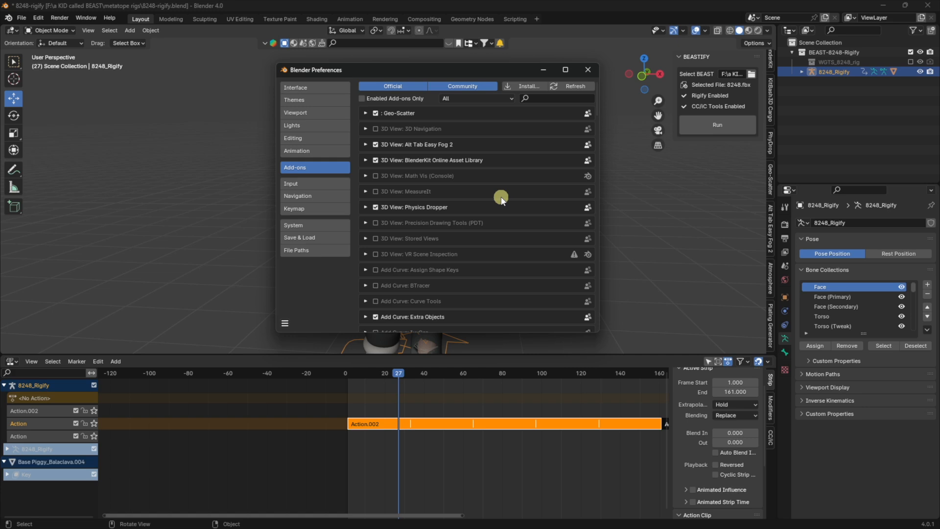
{"action": "mouse_move", "coordinate": [440, 528]}
{"action": "left_click", "coordinate": [589, 69]}
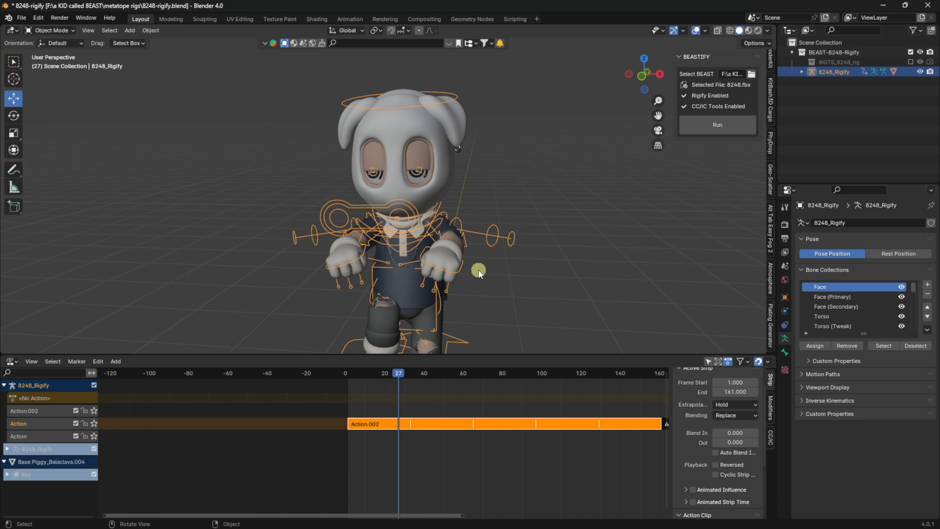
Scrub the repeated dance to frame 71 with the whole character in view, and deselect the armature
{"action": "scroll", "coordinate": [479, 271], "scroll_direction": "down", "scroll_amount": 4}
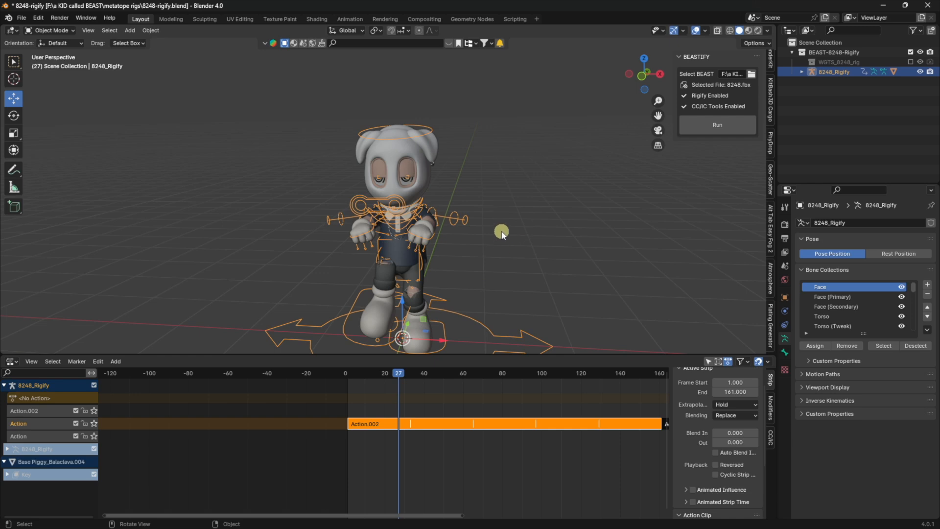
{"action": "left_click_drag", "start_coordinate": [394, 367], "coordinate": [484, 378]}
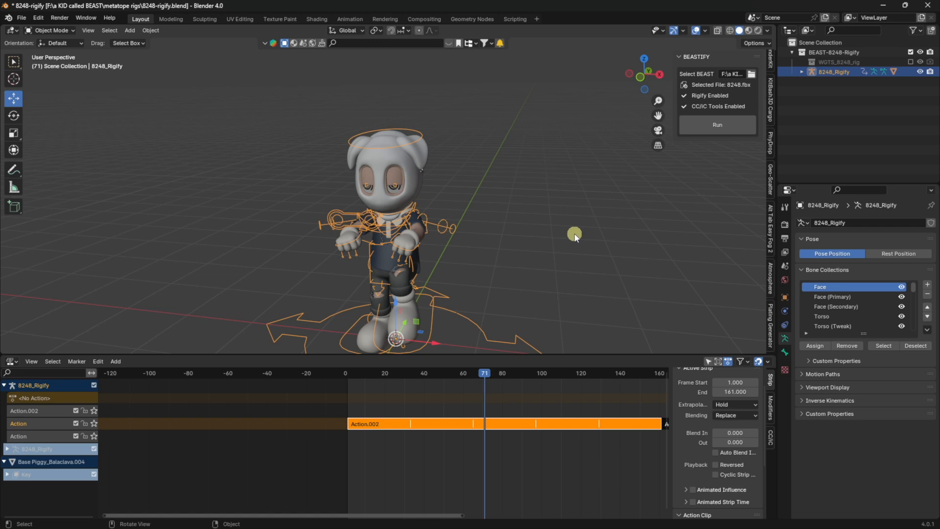
{"action": "mouse_move", "coordinate": [544, 233]}
{"action": "middle_mouse_down"}
{"action": "mouse_move", "coordinate": [500, 230]}
{"action": "mouse_move", "coordinate": [544, 228]}
{"action": "middle_mouse_up"}
{"action": "left_click", "coordinate": [543, 229]}
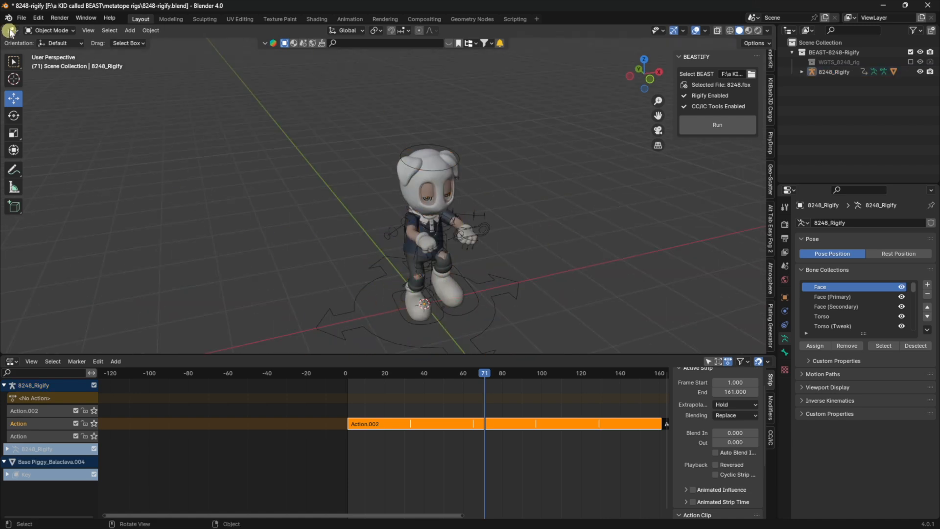
Switch the Nonlinear Animation editor area to the Timeline and select the 8248_Rigify armature
{"action": "left_click", "coordinate": [21, 19]}
{"action": "left_click", "coordinate": [11, 362]}
{"action": "left_click", "coordinate": [141, 400]}
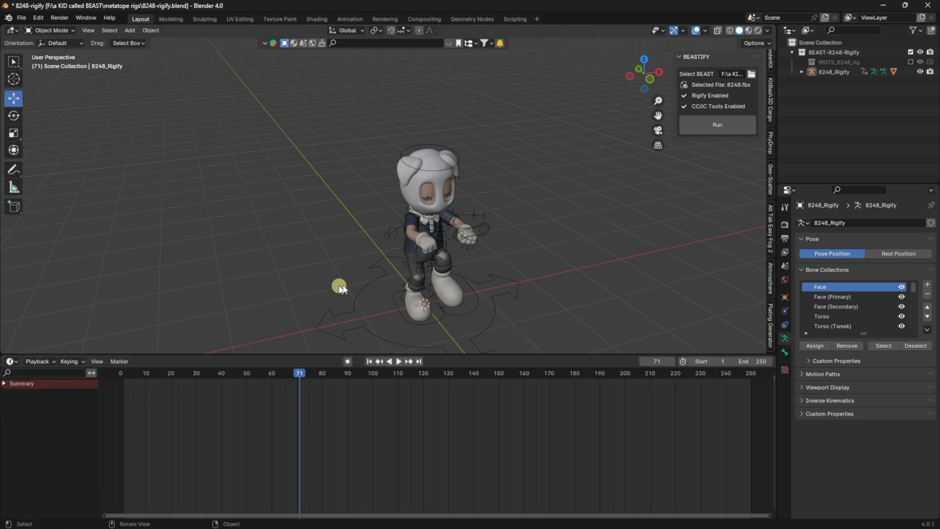
{"action": "left_click", "coordinate": [394, 282]}
{"action": "scroll", "coordinate": [508, 283], "scroll_direction": "up", "scroll_amount": 2}
{"action": "middle_click_drag", "start_coordinate": [508, 283], "coordinate": [483, 267]}
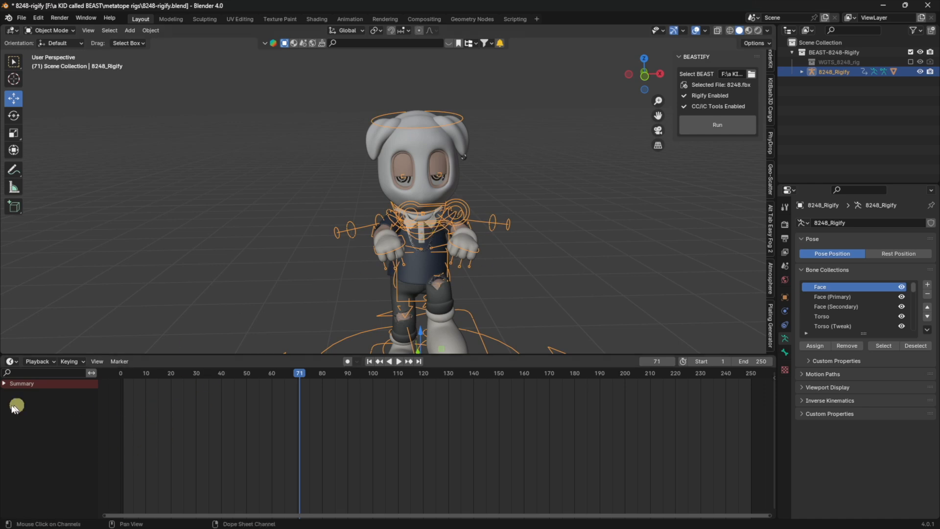
Turn off Only Show Selected in the Timeline and make the face mesh's shape-key curves cyclic with Make Cyclic (F-Modifier)
{"action": "left_click", "coordinate": [96, 362]}
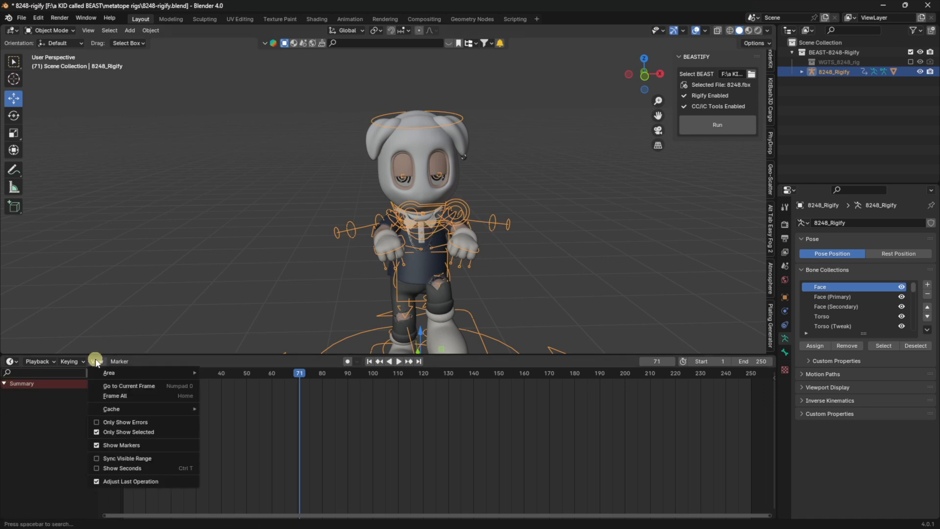
{"action": "left_click", "coordinate": [148, 432]}
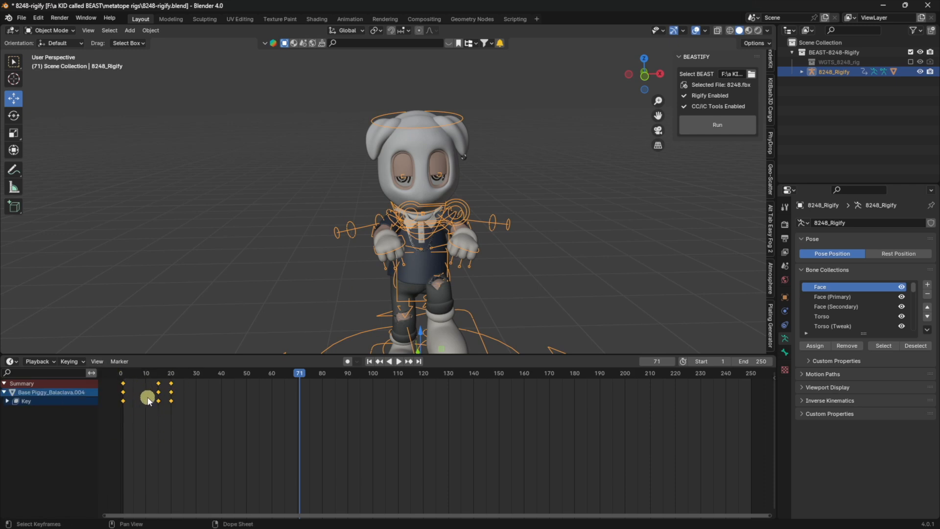
{"action": "key", "text": "shift+e"}
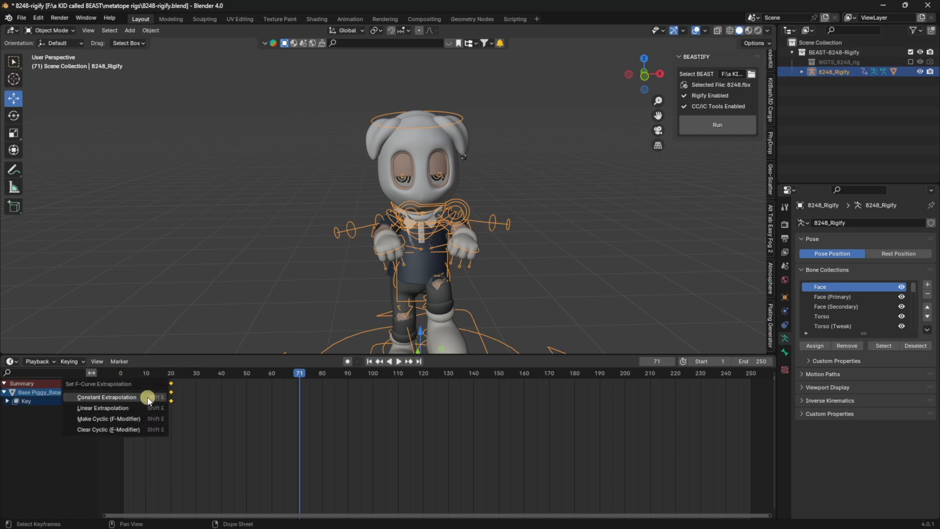
{"action": "left_click", "coordinate": [152, 424]}
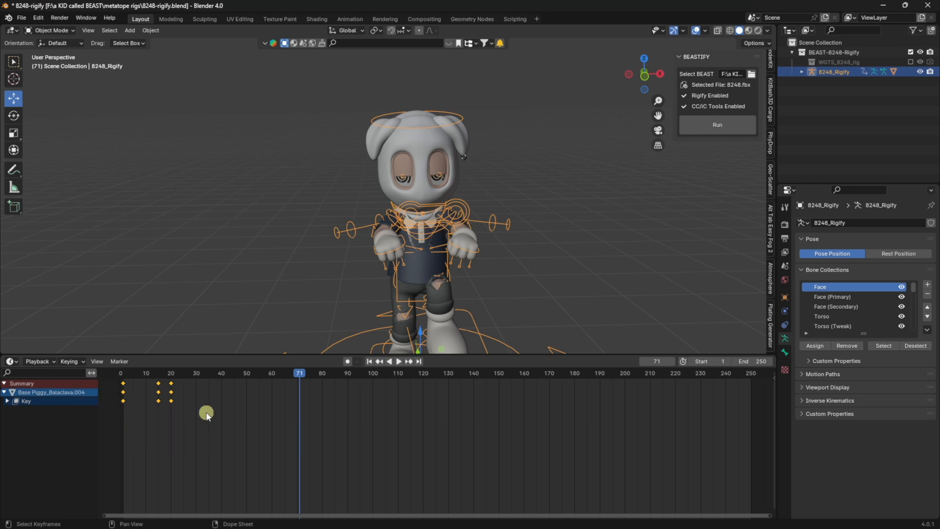
Switch the Timeline area back to the Nonlinear Animation editor
{"action": "left_click", "coordinate": [11, 362]}
{"action": "key", "text": "Escape"}
{"action": "left_click", "coordinate": [10, 361]}
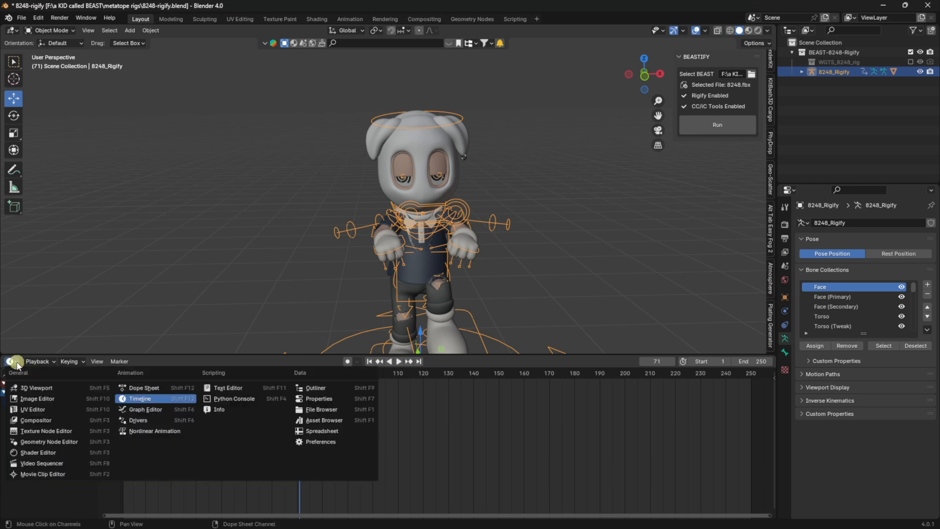
{"action": "left_click", "coordinate": [153, 431]}
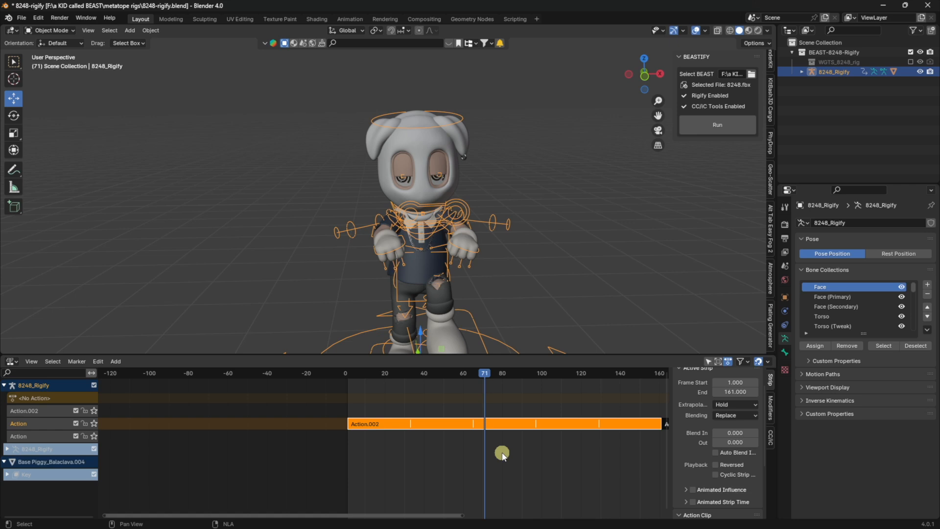
Examine the character's pose at frame 71 from the front and the sides, looking closely at the hands
{"action": "middle_click_drag", "start_coordinate": [509, 235], "coordinate": [550, 209]}
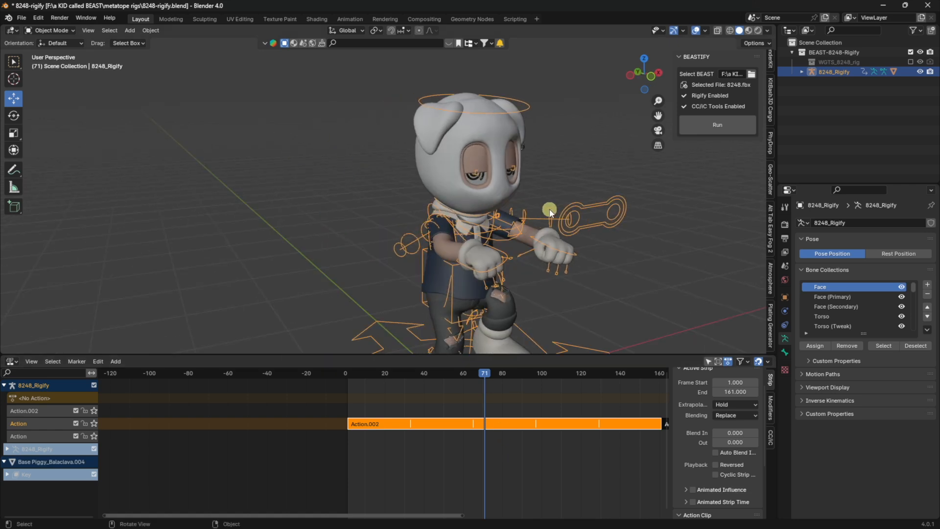
{"action": "scroll", "coordinate": [550, 209], "scroll_direction": "down", "scroll_amount": 1}
{"action": "middle_click_drag", "start_coordinate": [497, 228], "coordinate": [473, 214]}
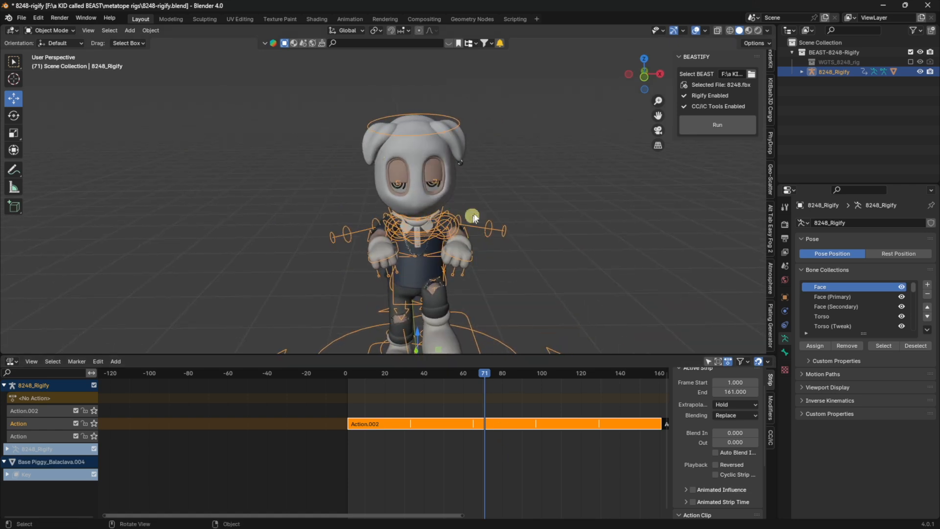
{"action": "scroll", "coordinate": [534, 245], "scroll_direction": "down", "scroll_amount": 3}
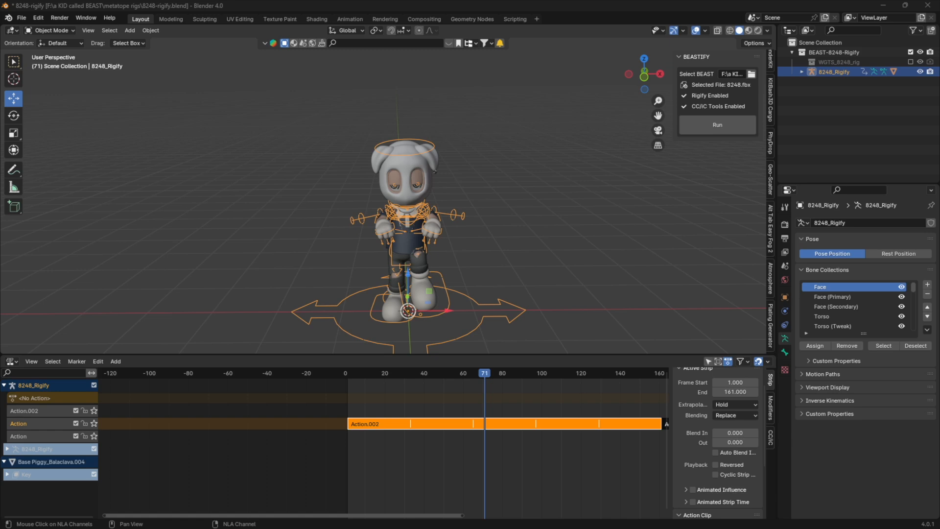
{"action": "scroll", "coordinate": [349, 125], "scroll_direction": "up", "scroll_amount": 3}
{"action": "middle_click_drag", "start_coordinate": [419, 190], "coordinate": [246, 261]}
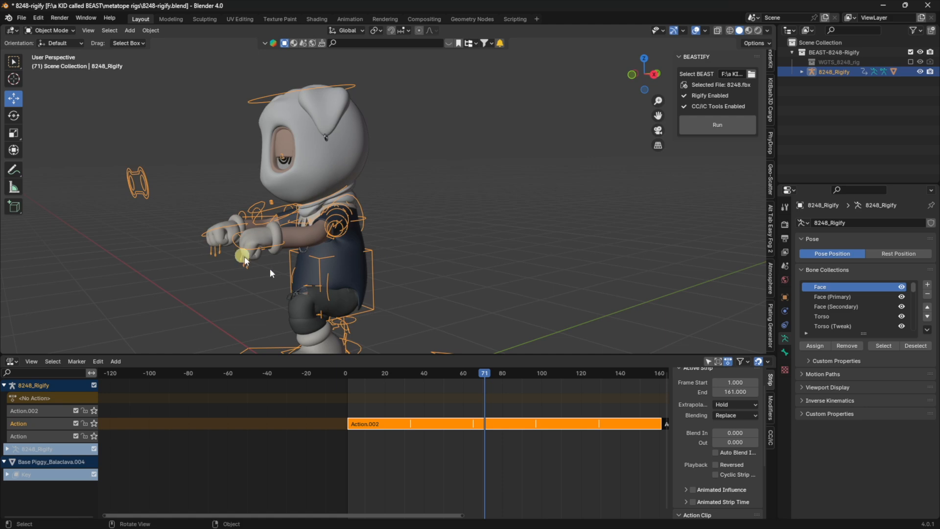
{"action": "scroll", "coordinate": [201, 248], "scroll_direction": "up", "scroll_amount": 3}
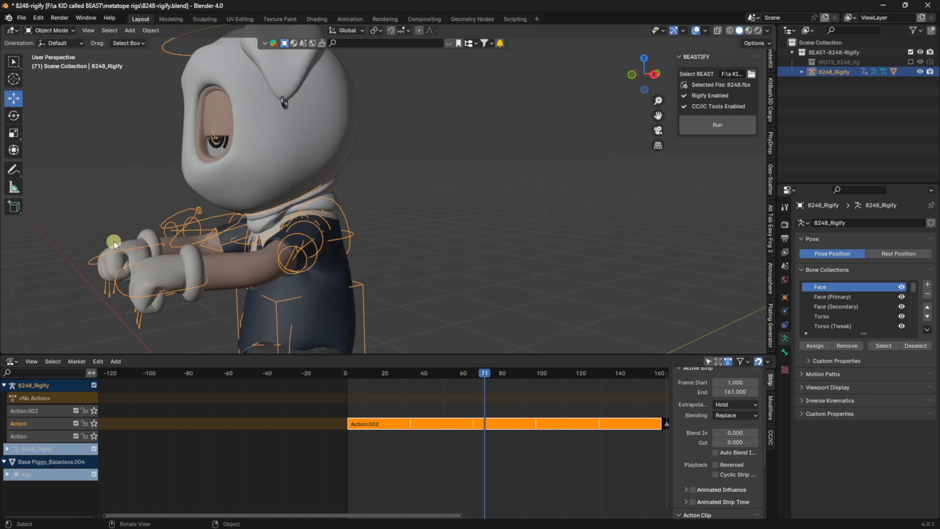
{"action": "middle_click_drag", "start_coordinate": [127, 269], "coordinate": [143, 269]}
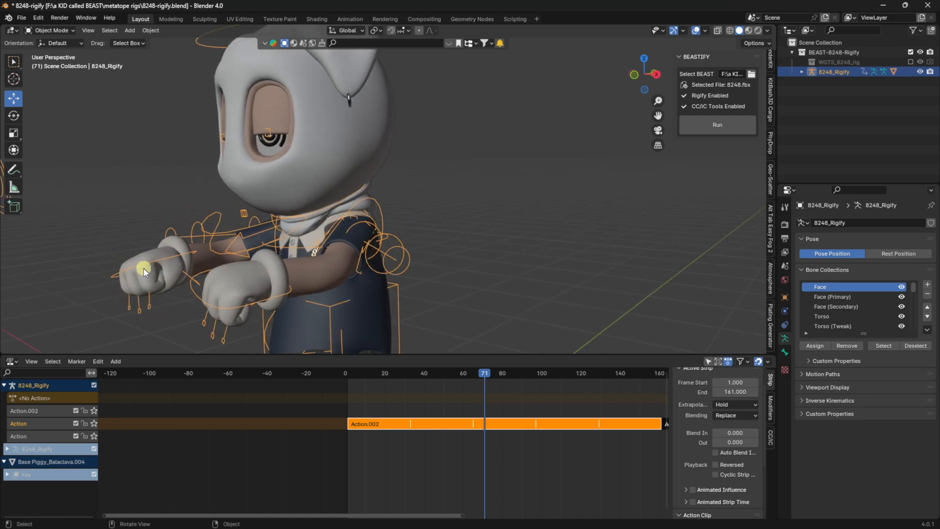